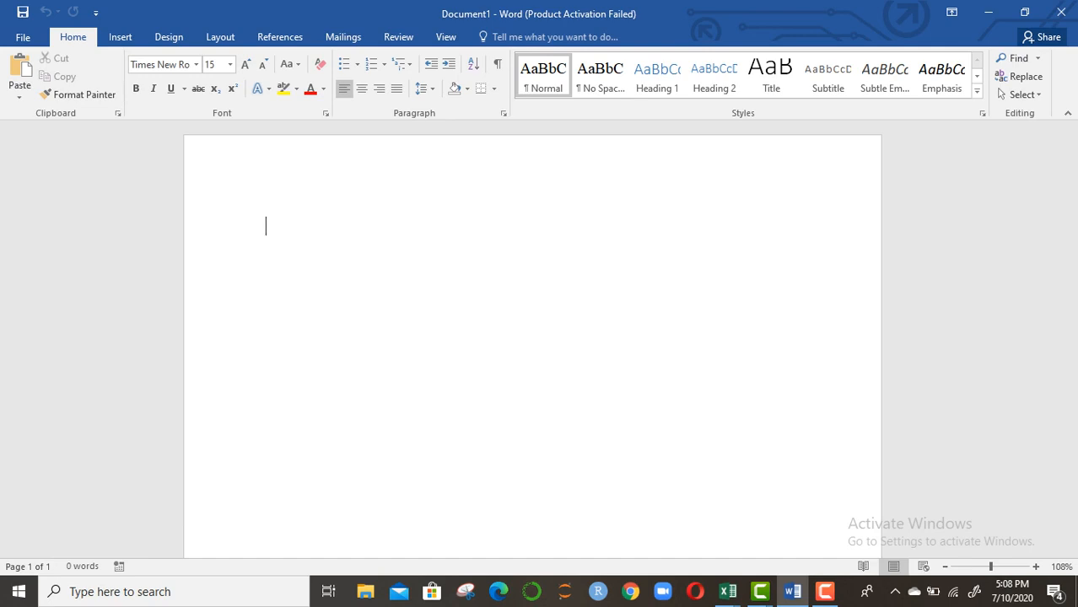
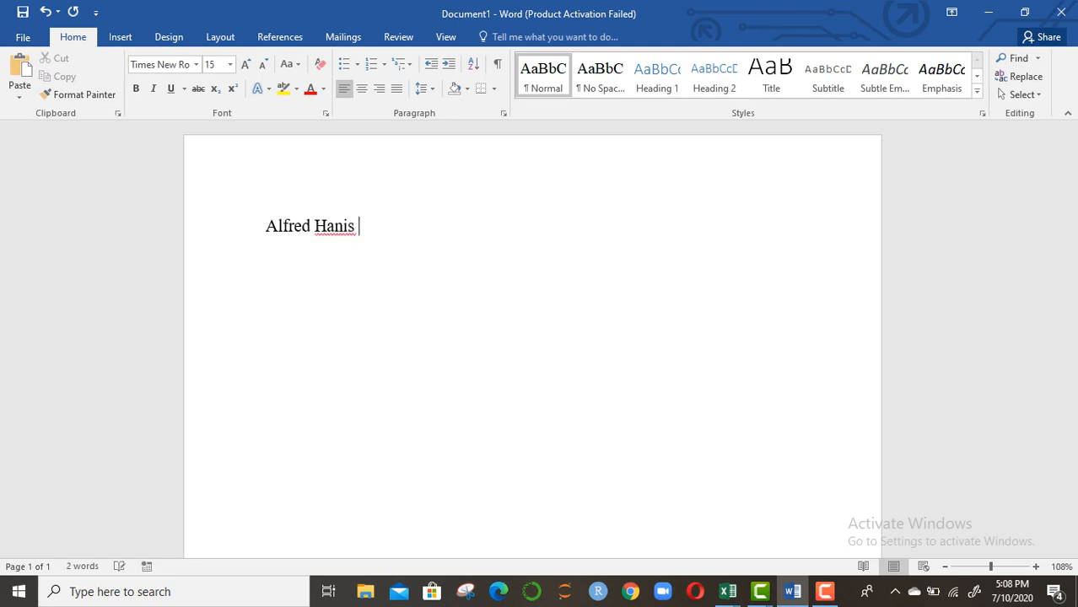
Type the person's full name, fixing a surname typo, then the line 'Age 34 years'
key(Return)
text(Age 34)
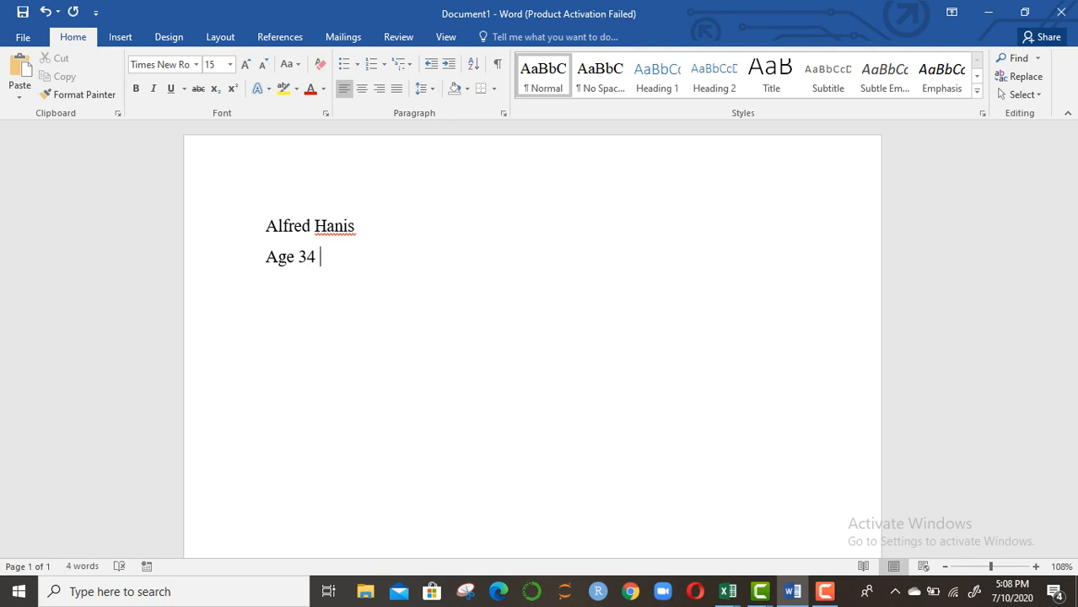
text( years)
Add the lines 'Date: 10/7/2020' and '5:8 PM', correcting typos in the time
key(Return)
text(Date)
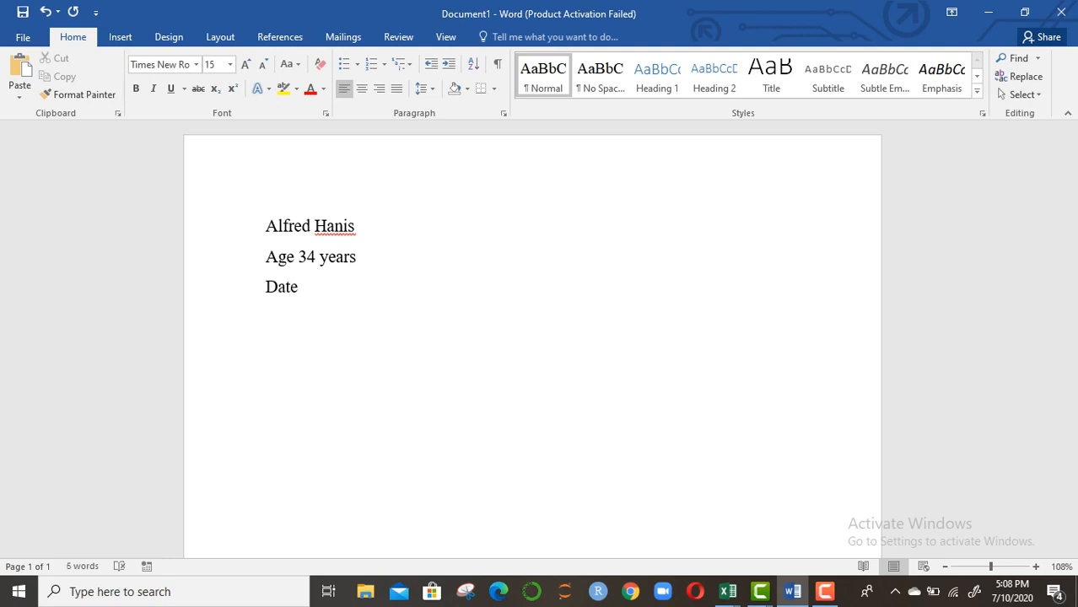
text(: 10/7/2020)
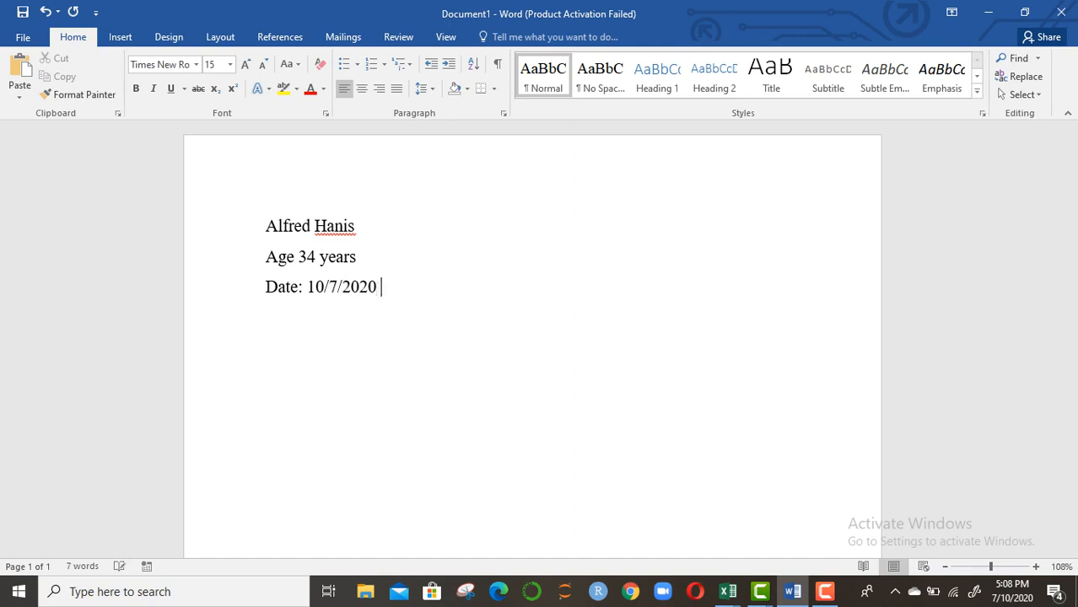
key(Return)
text(5:)
text(8 O)
key(BackSpace)
text(Pm)
key(BackSpace)
key(BackSpace)
text(M)
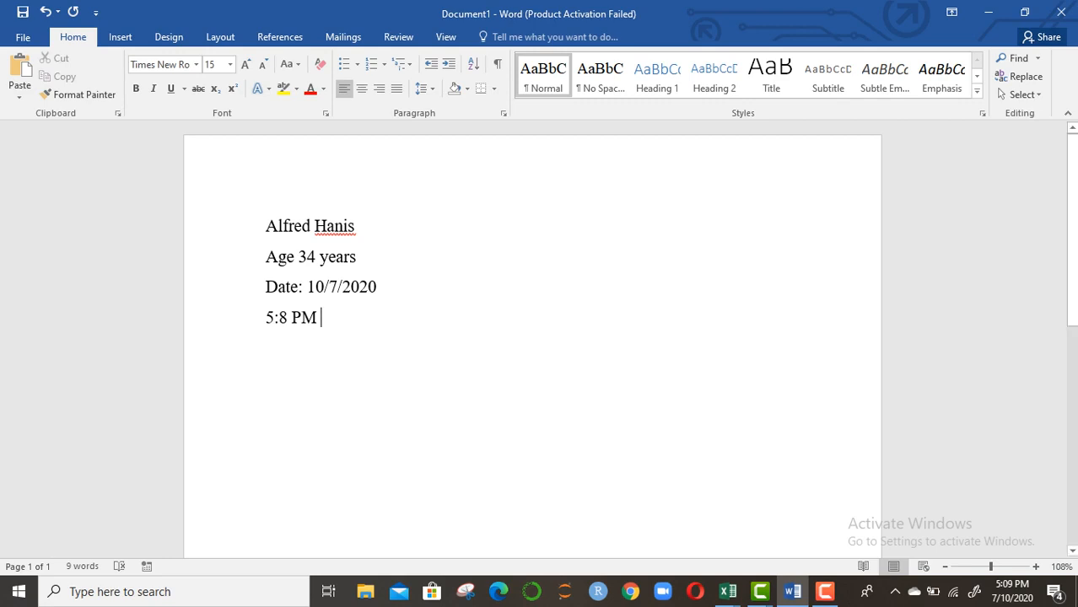
Switch to the MIS101 Lab Class workbook and narrow column F slightly
mouse_move(727, 591)
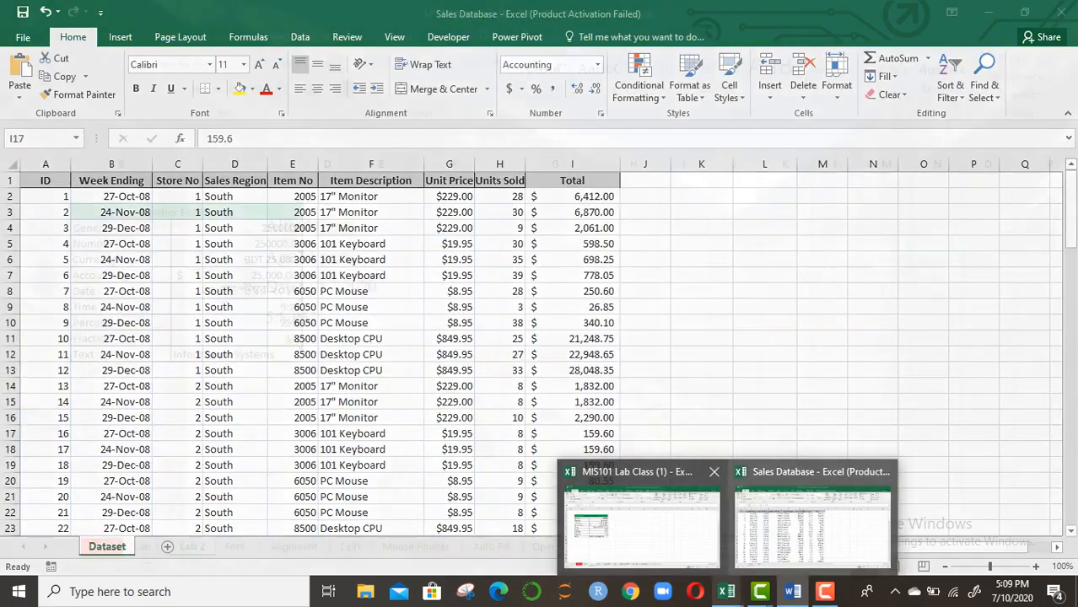
click(648, 516)
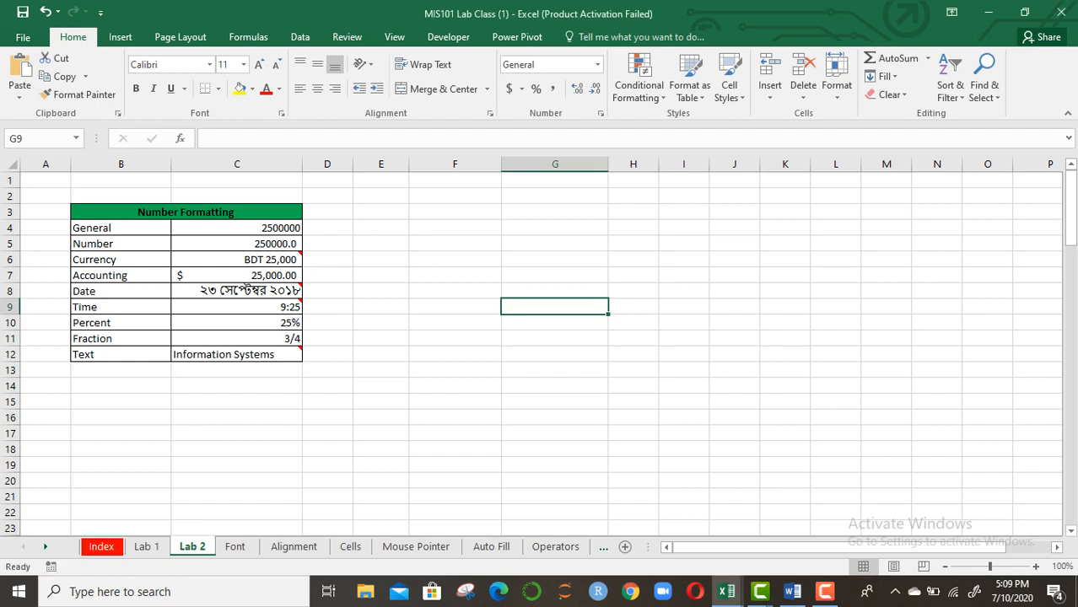
drag(502, 164, 496, 164)
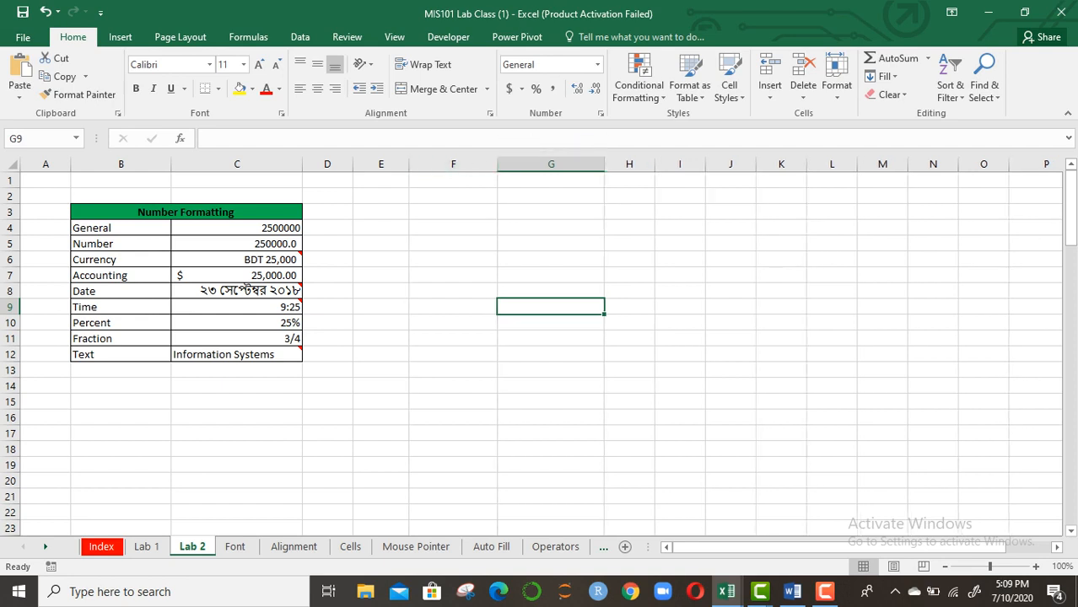
Step through the format labels General to Text in cells B4:B12 on Lab 2
click(120, 228)
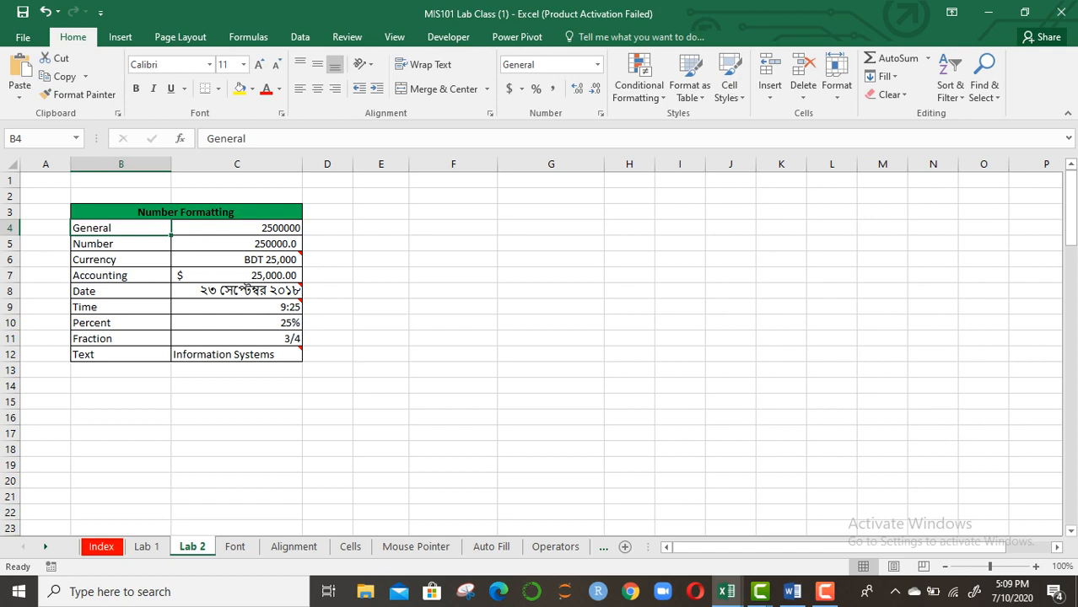
click(121, 244)
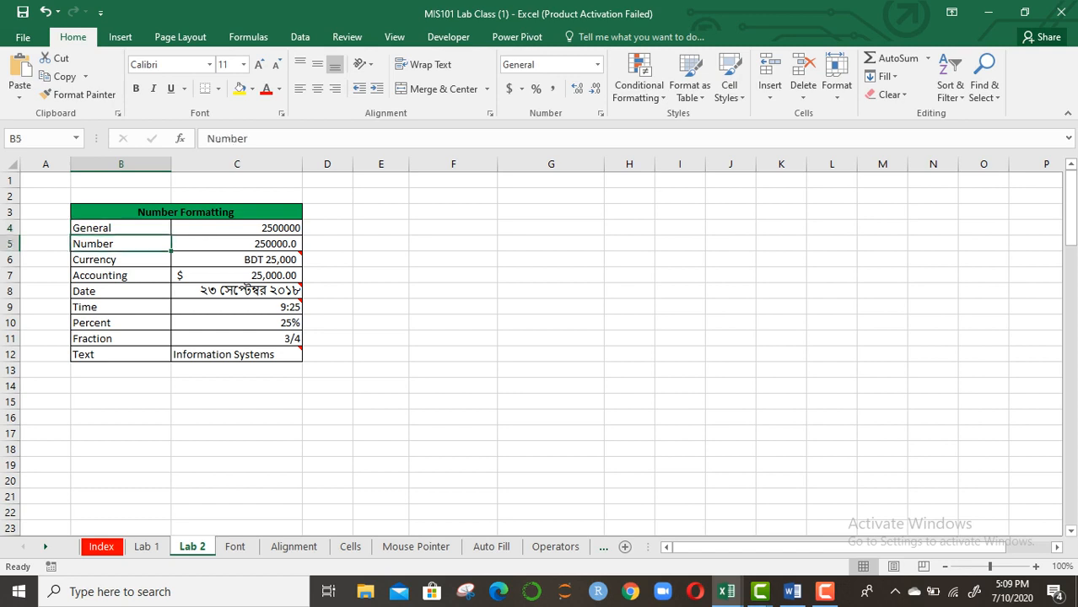
click(121, 260)
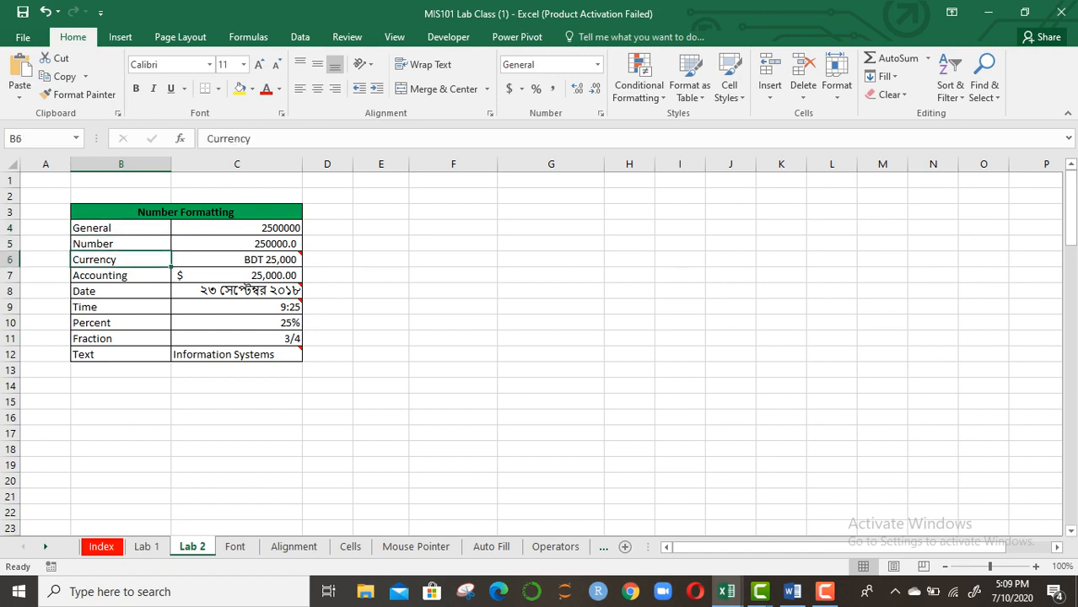
click(120, 276)
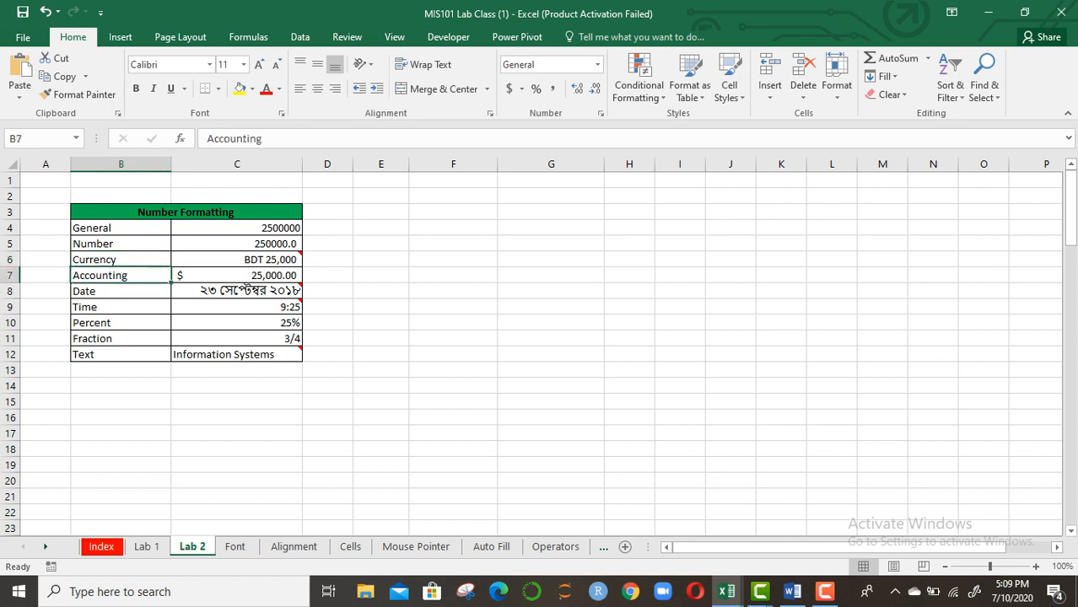
click(120, 291)
click(121, 307)
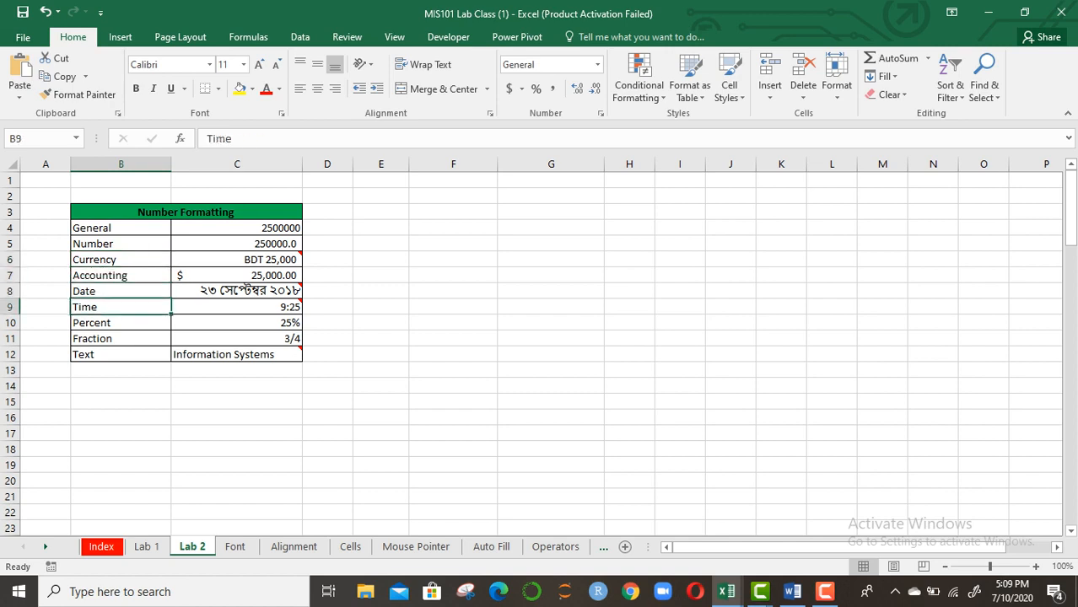
click(121, 323)
key(Down)
key(Down)
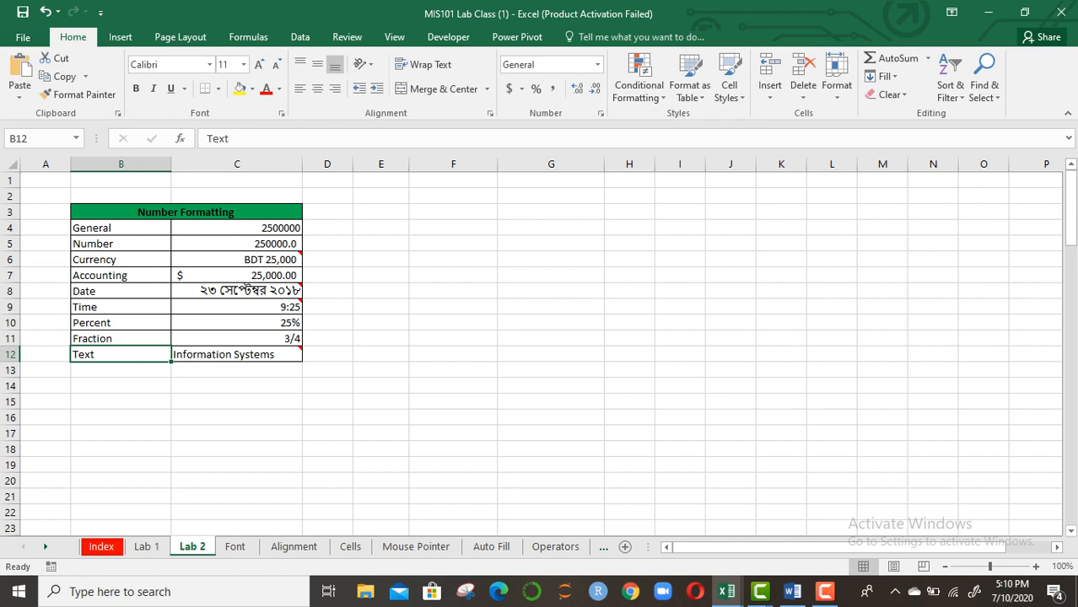
Enter 200000 in cell F4 and check its value
click(453, 228)
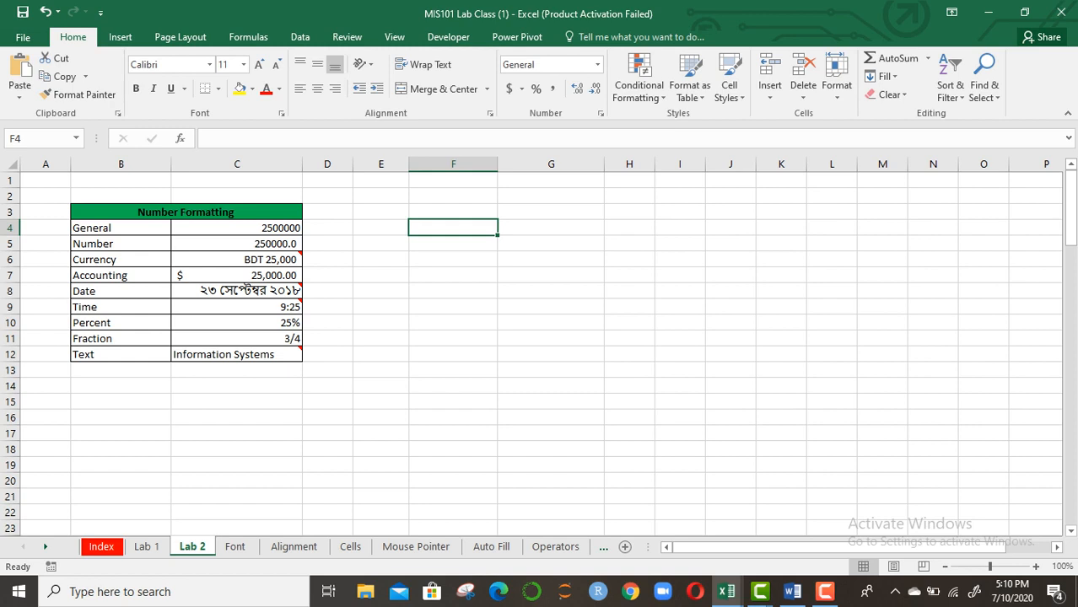
text(200000)
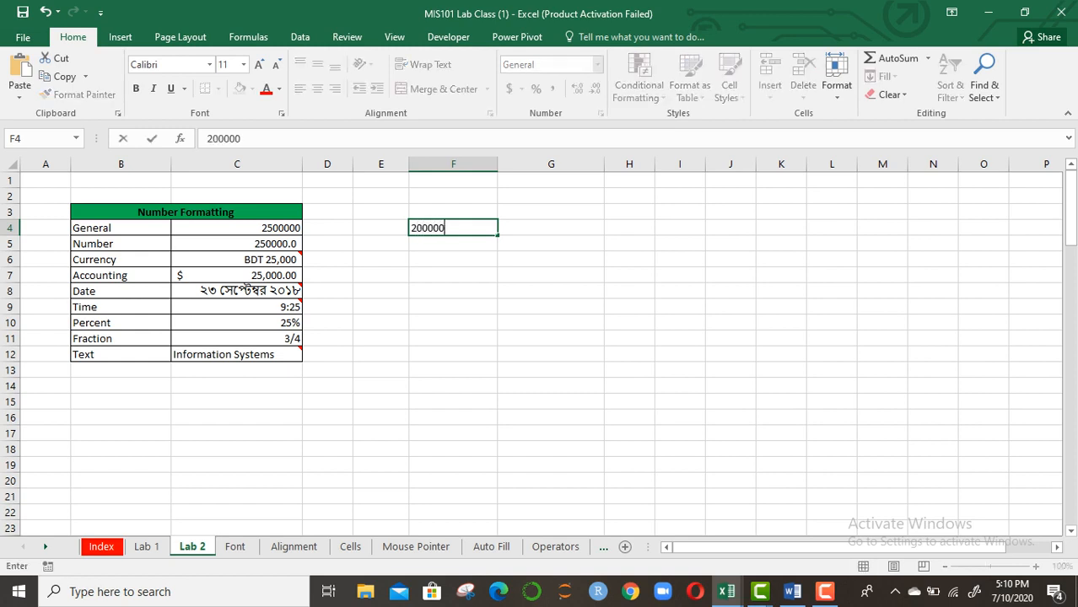
key(Return)
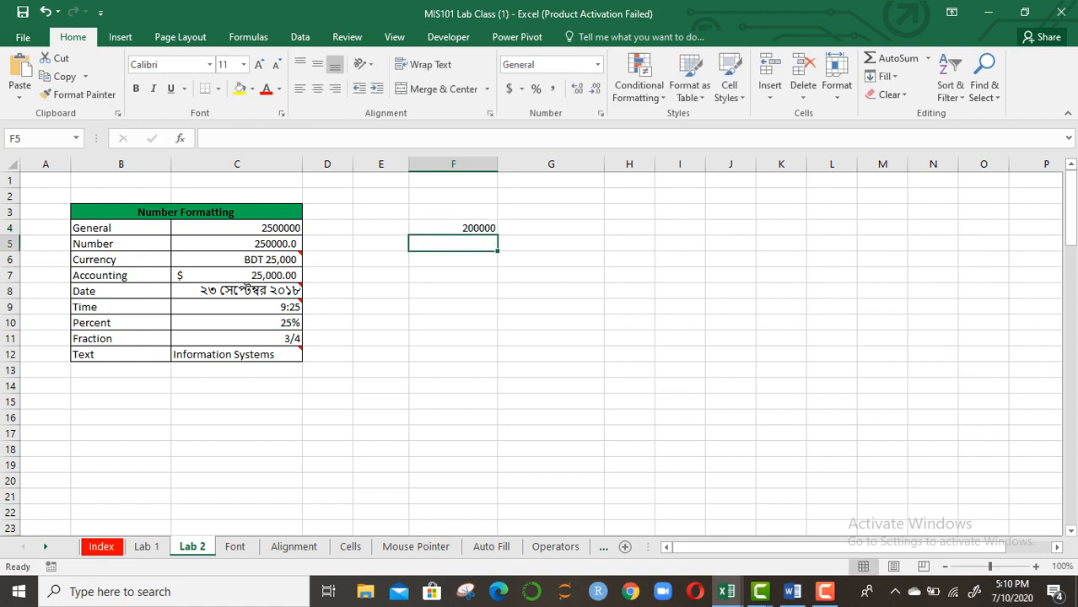
key(Up)
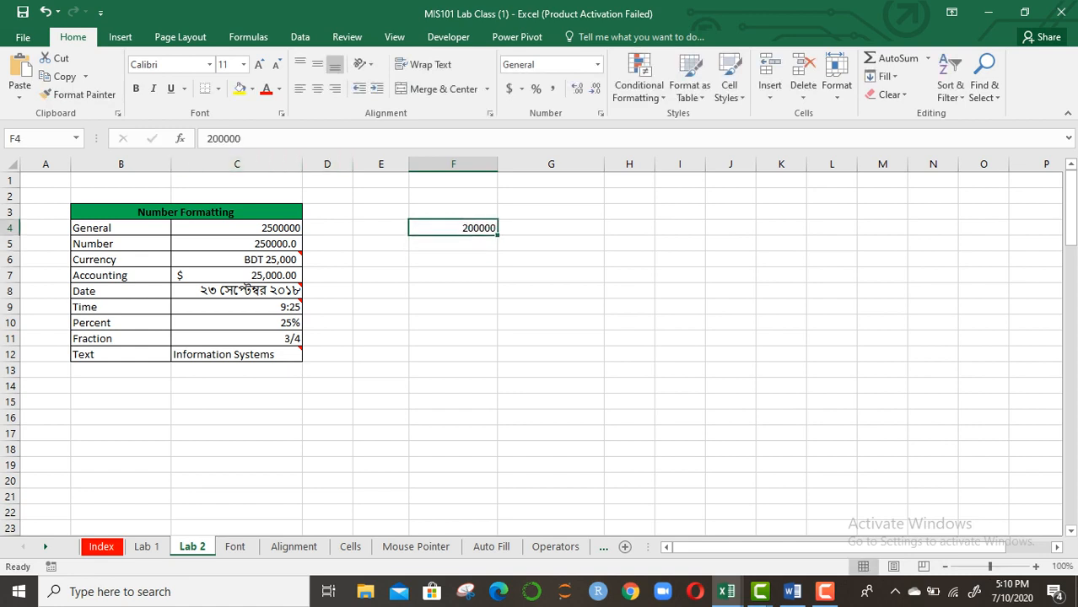
key(Down)
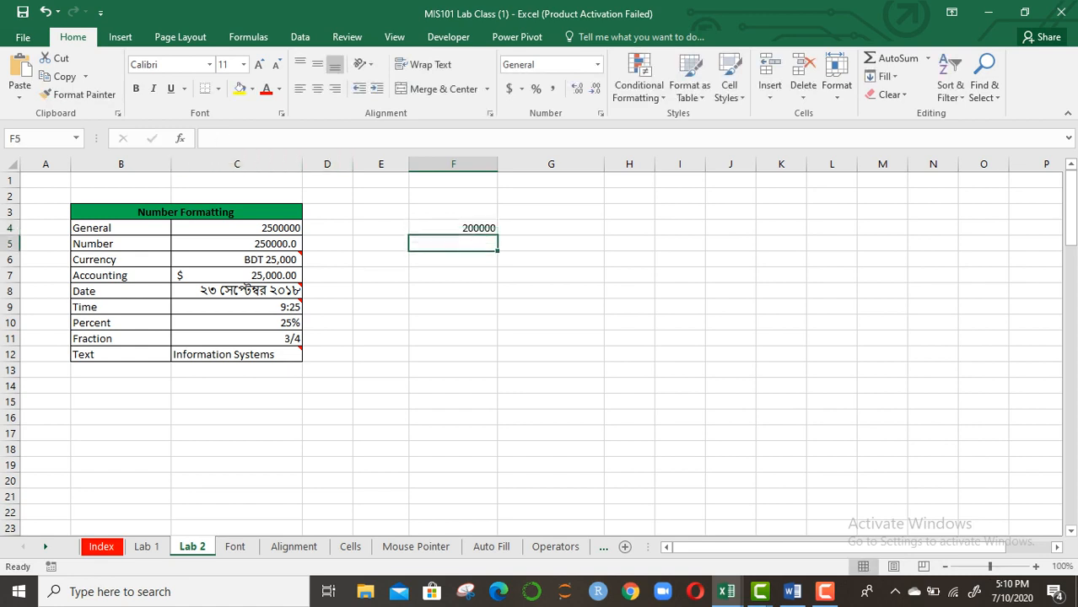
key(Up)
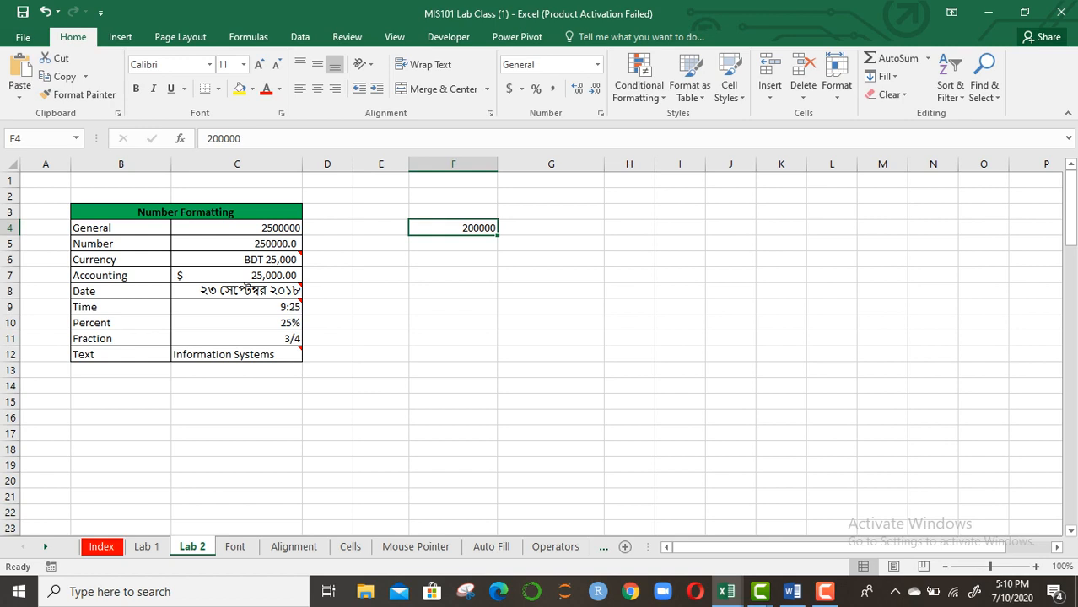
key(Right)
key(Down)
key(Up)
text(1)
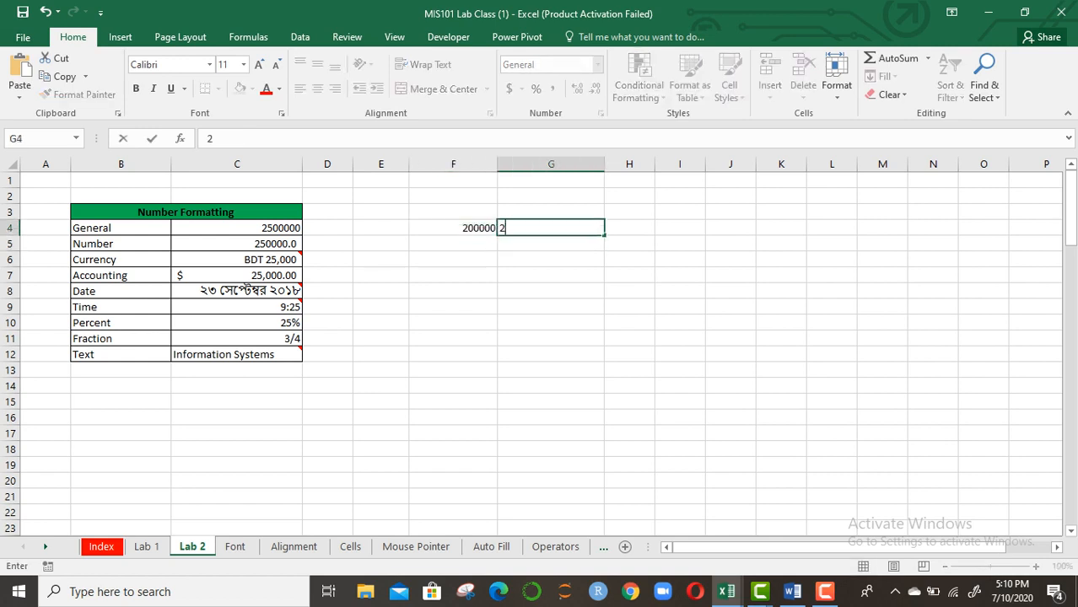
text(23456789)
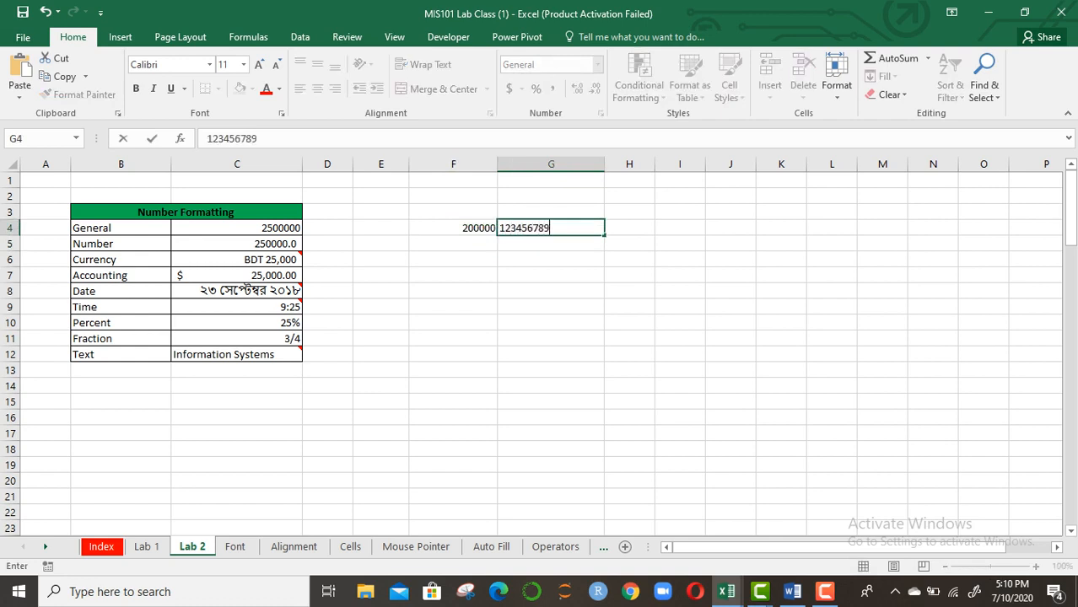
text(012)
key(Return)
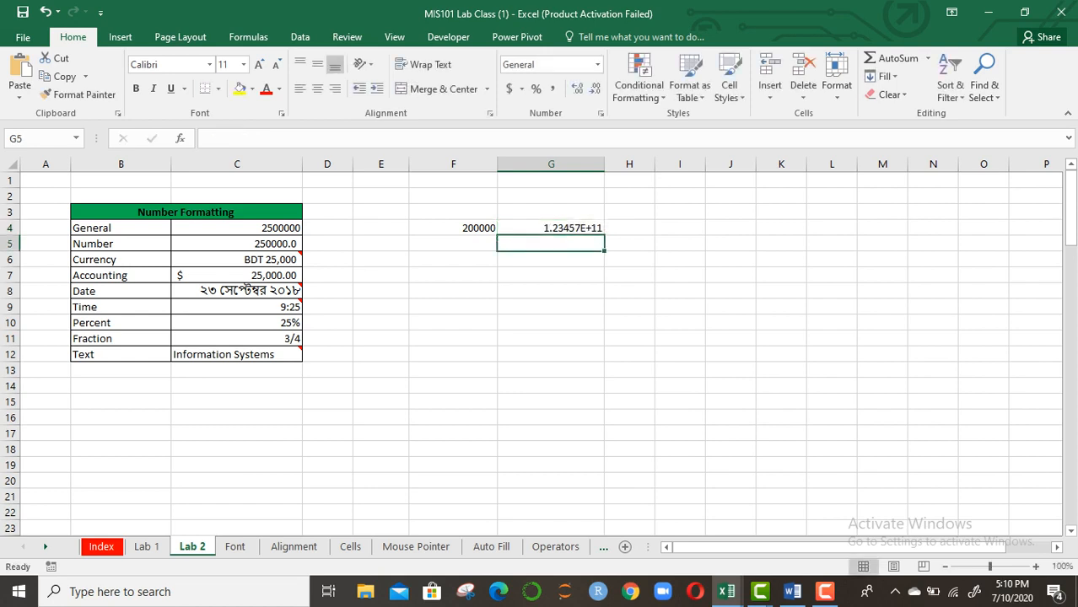
key(Up)
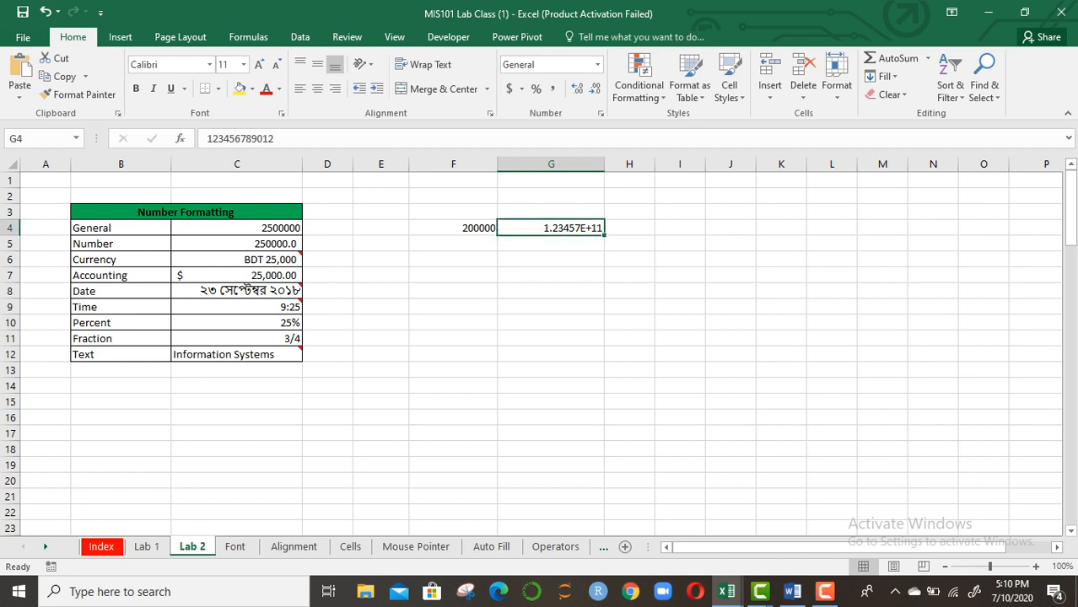
key(F2)
key(BackSpace)
key(Return)
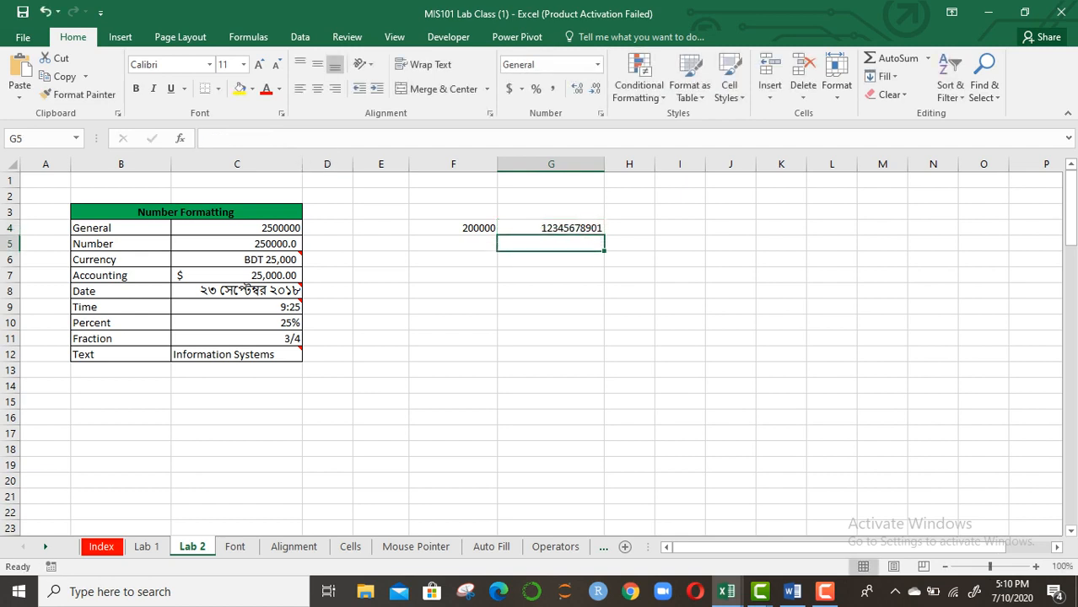
click(551, 228)
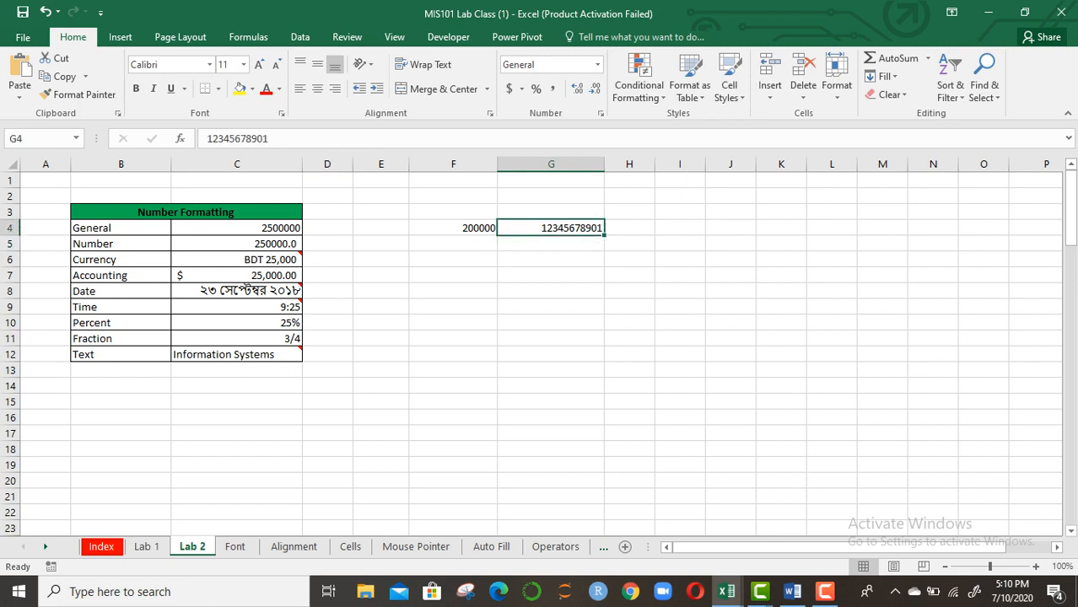
key(F2)
text(2)
key(Return)
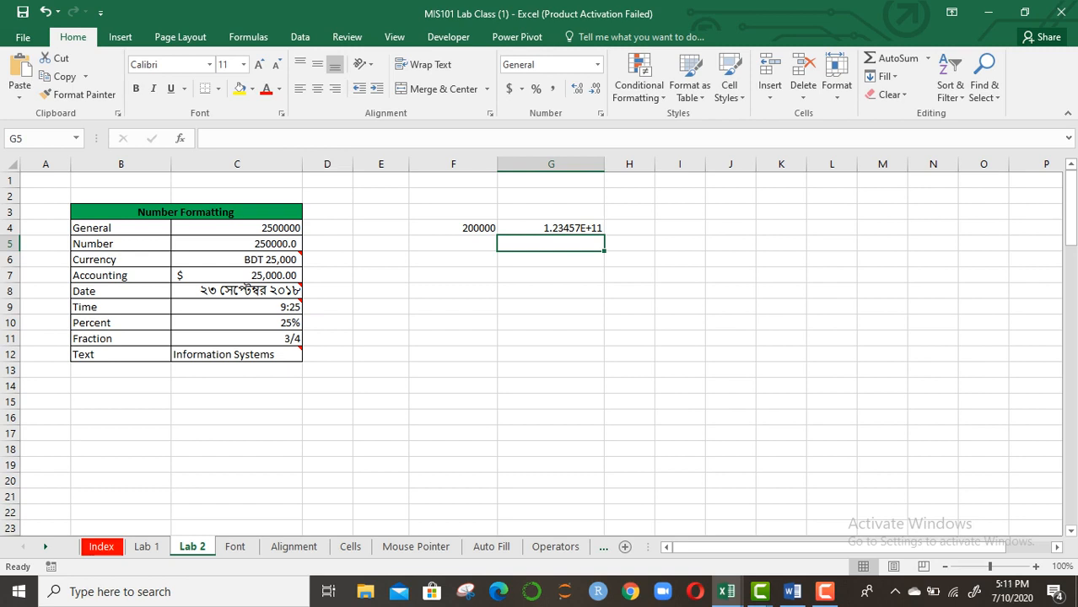
click(551, 228)
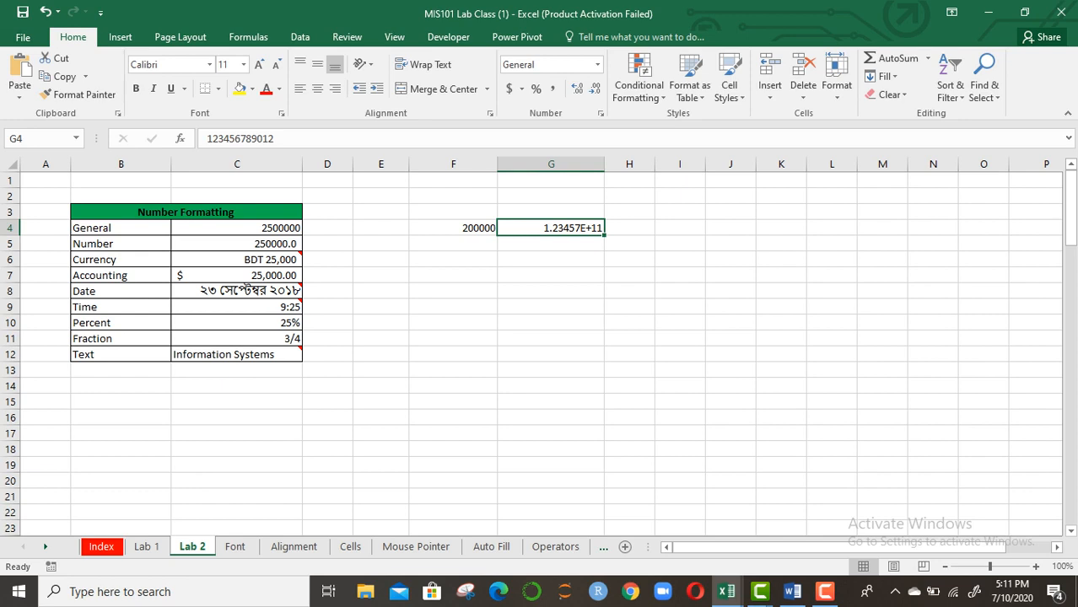
Clear the contents of C4:C12 and of F4:G4
click(629, 260)
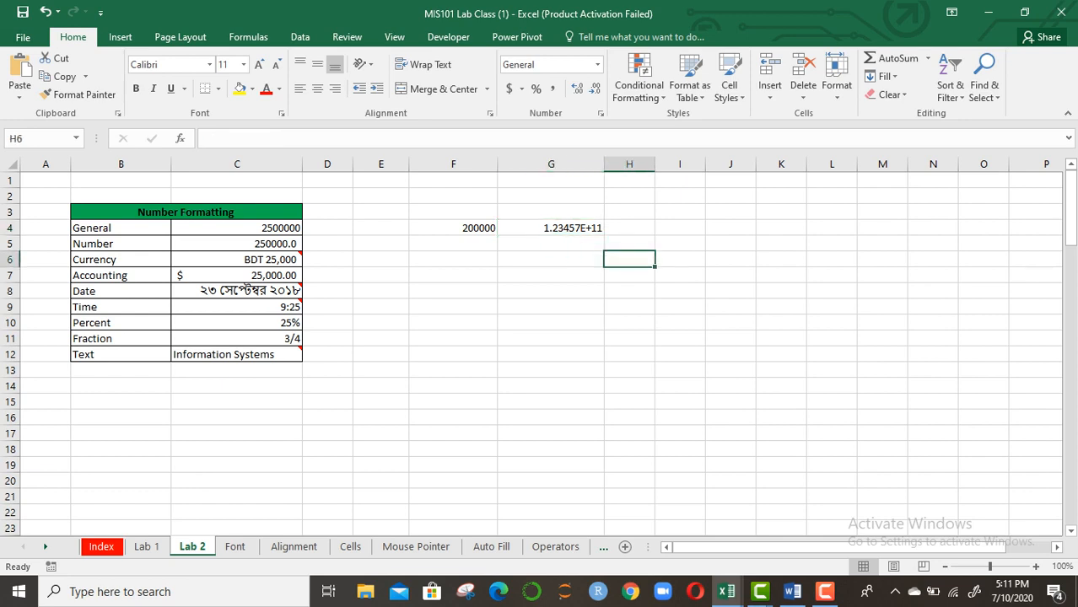
drag(254, 228, 287, 354)
right_click(267, 221)
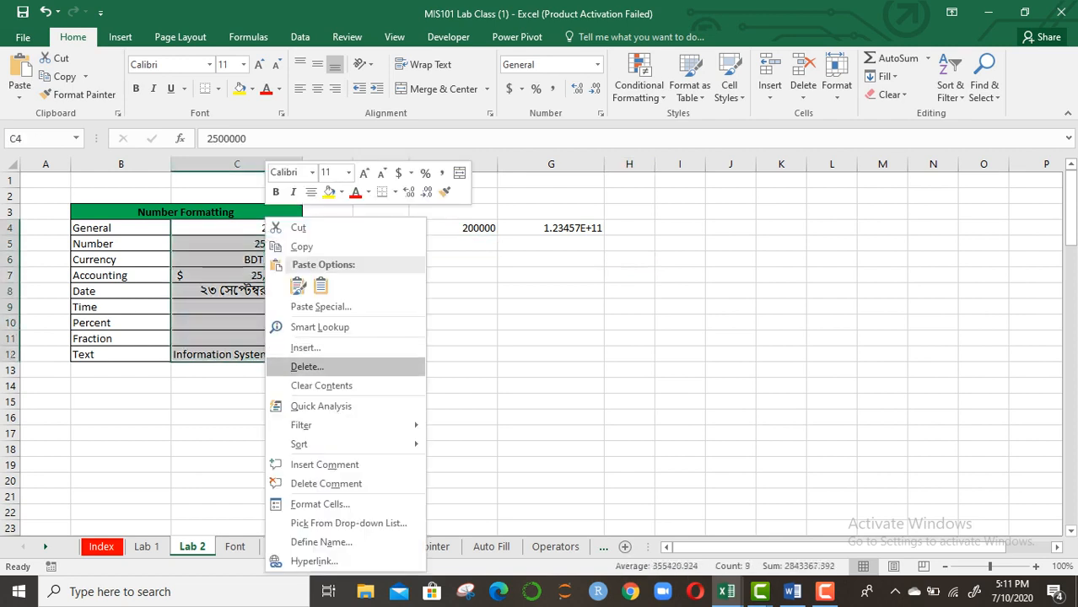
click(321, 386)
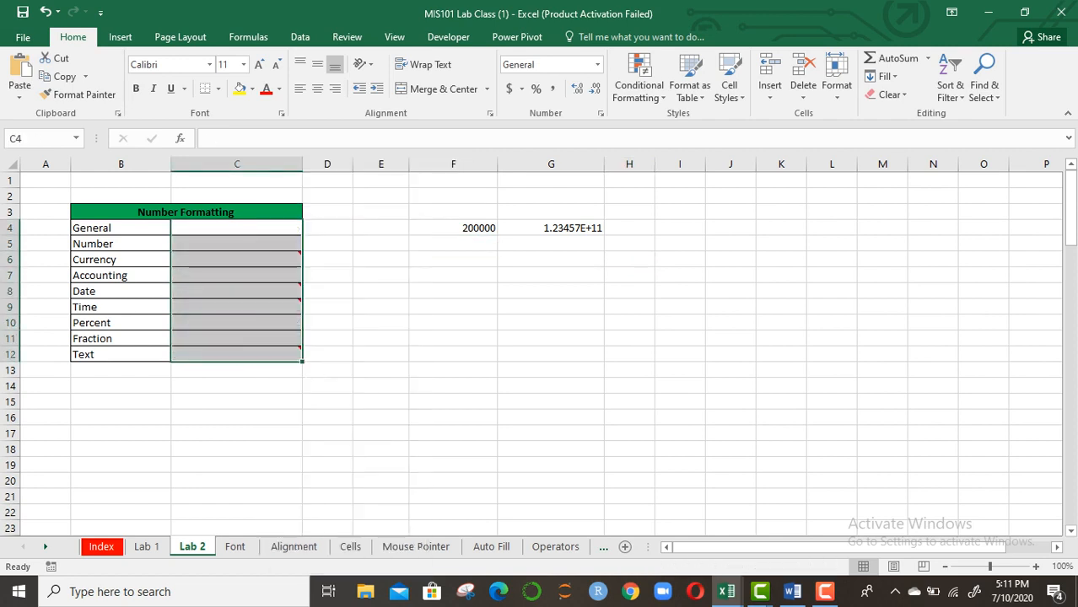
drag(460, 228, 550, 227)
right_click(582, 226)
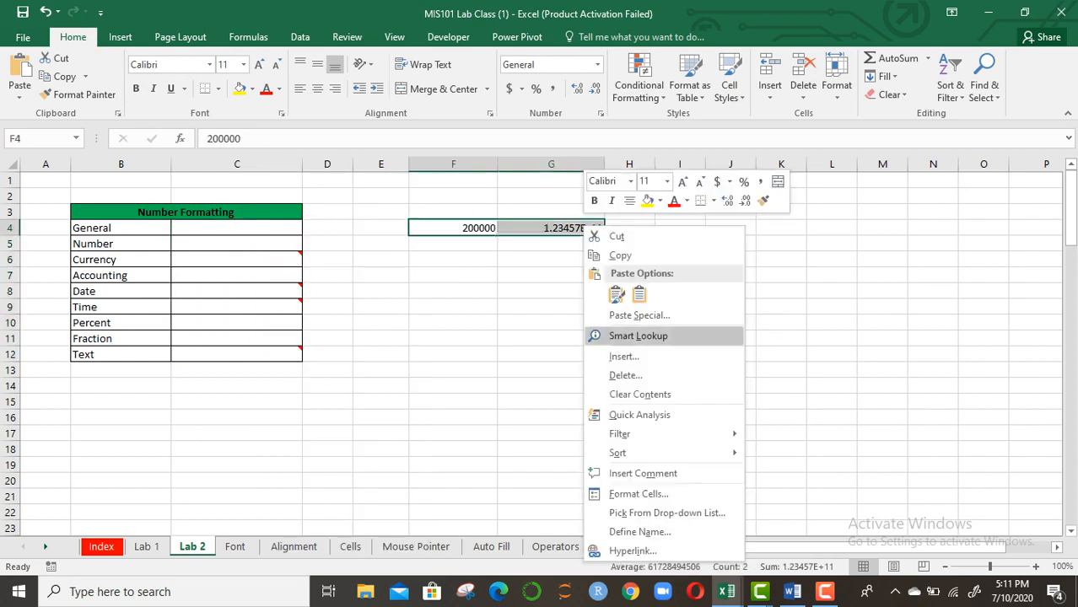
click(639, 394)
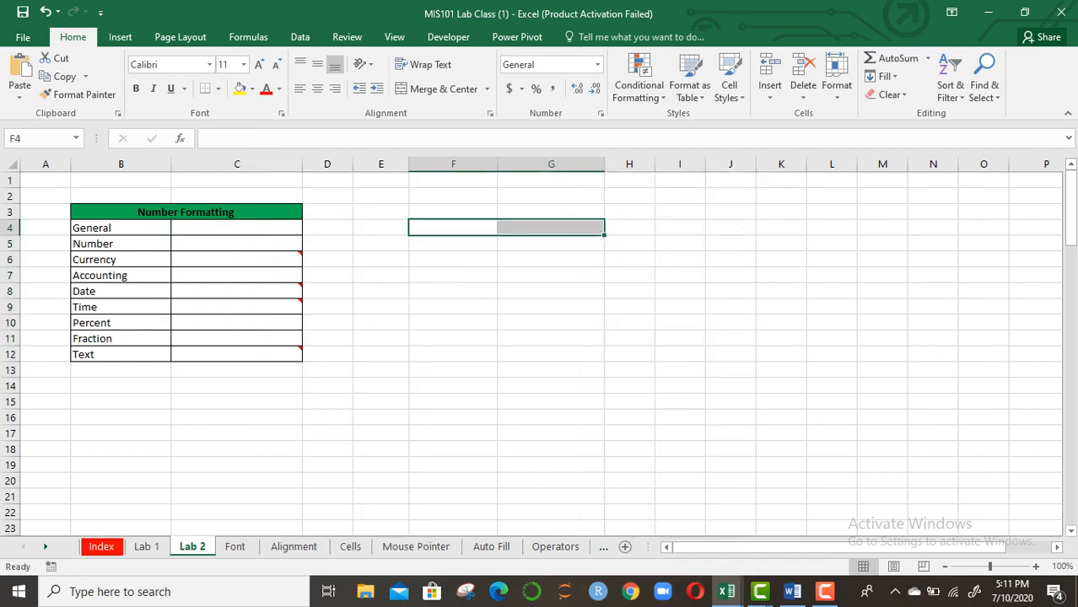
Turn on Magnifier in full-screen view at 200% and hide its toolbar
key(super+plus)
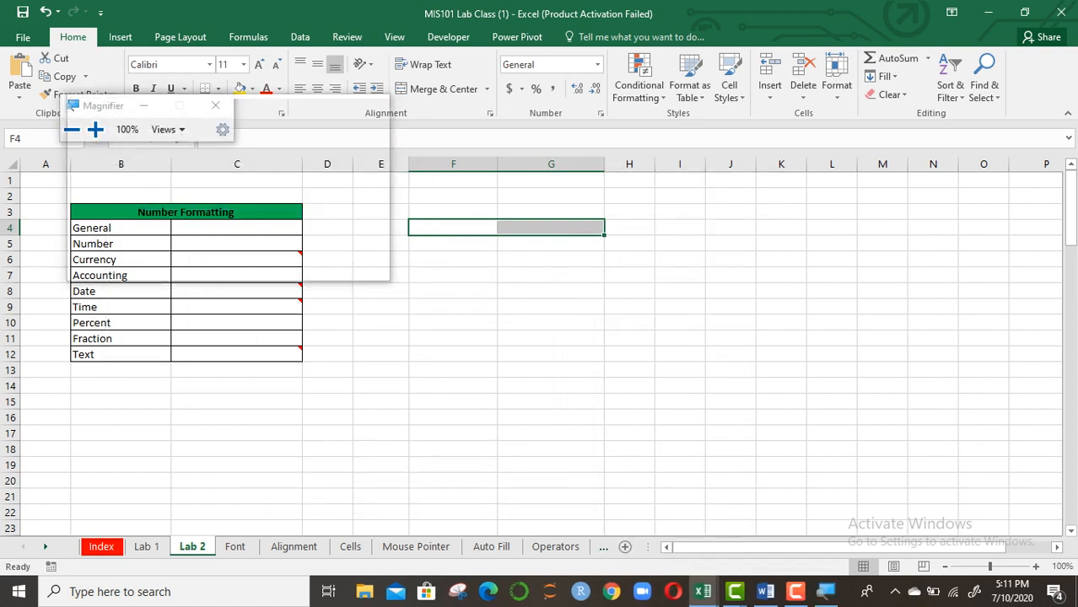
click(166, 129)
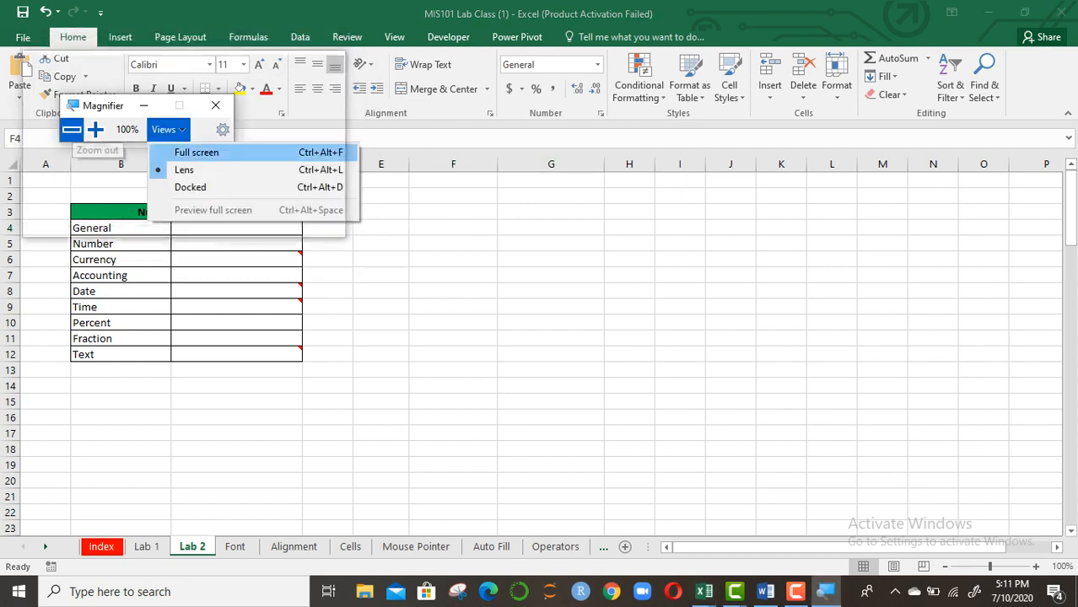
click(184, 153)
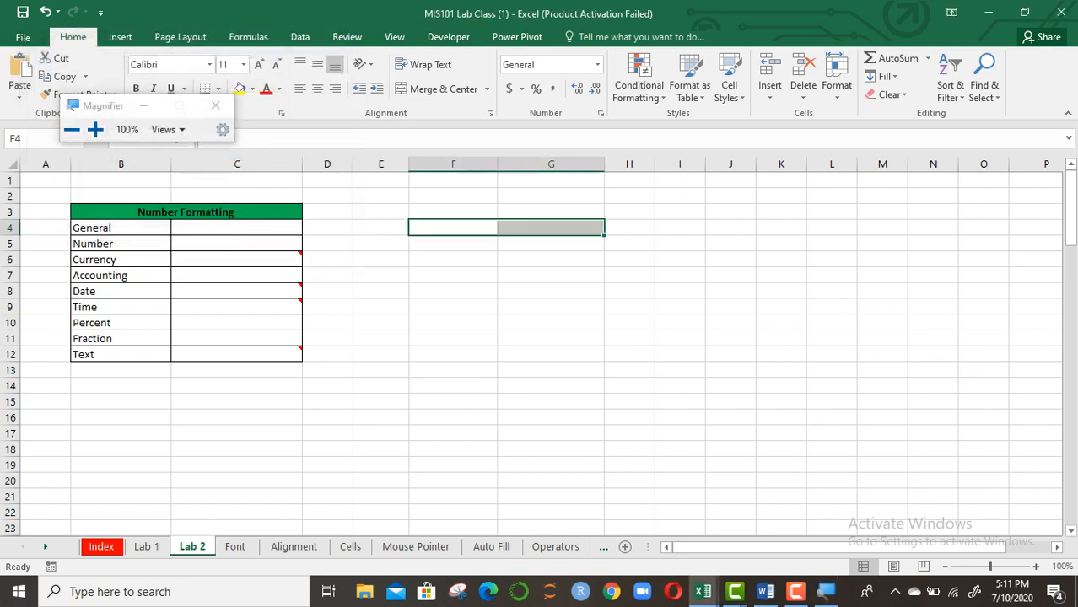
key(super+plus)
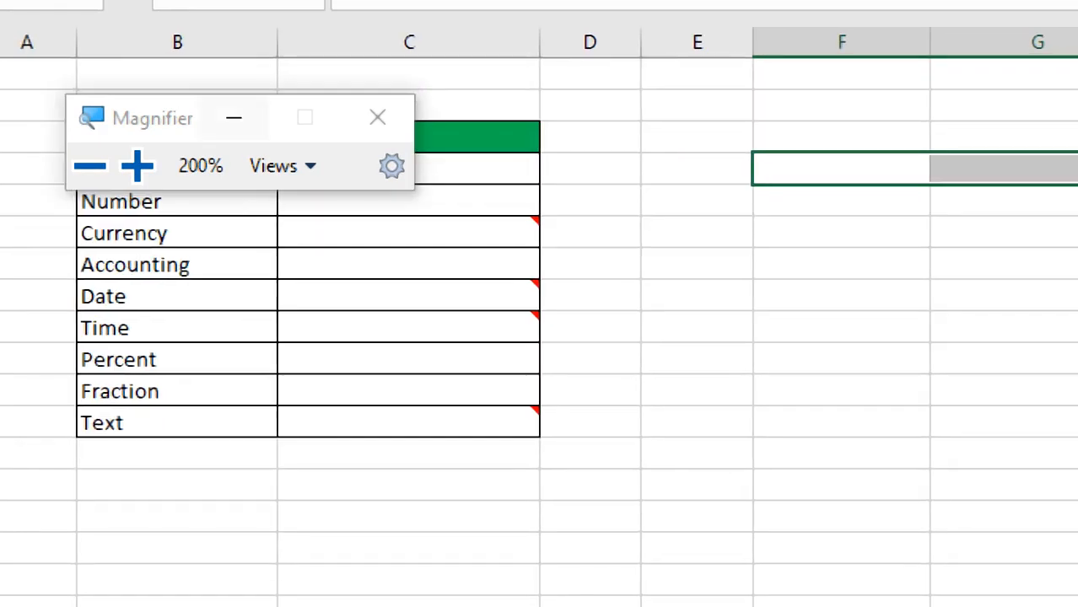
click(234, 118)
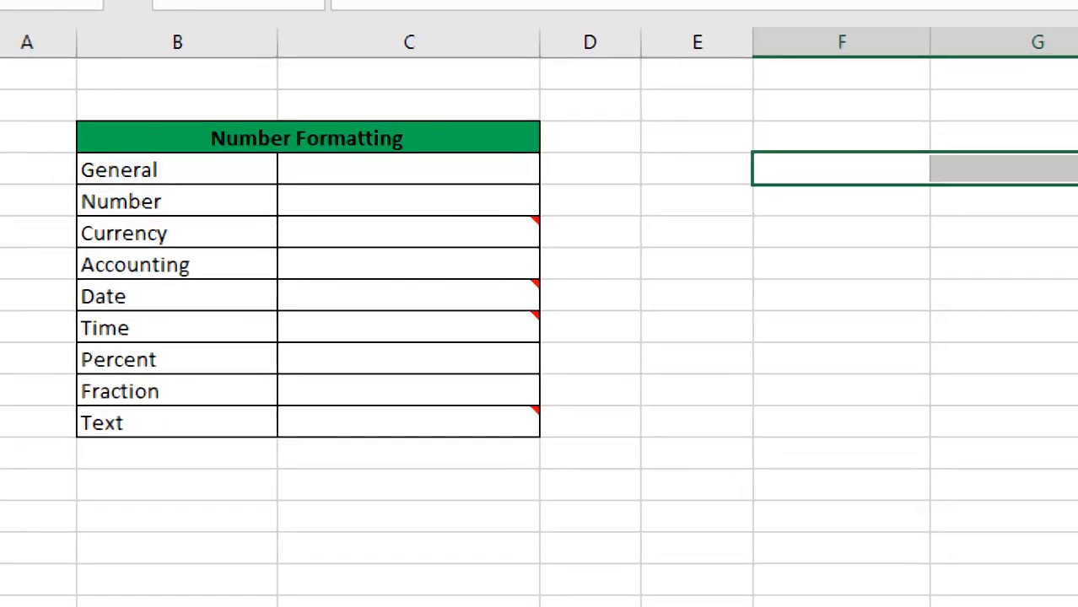
Select the value cells C4:C12, then pick C4 and C5
drag(409, 170, 409, 424)
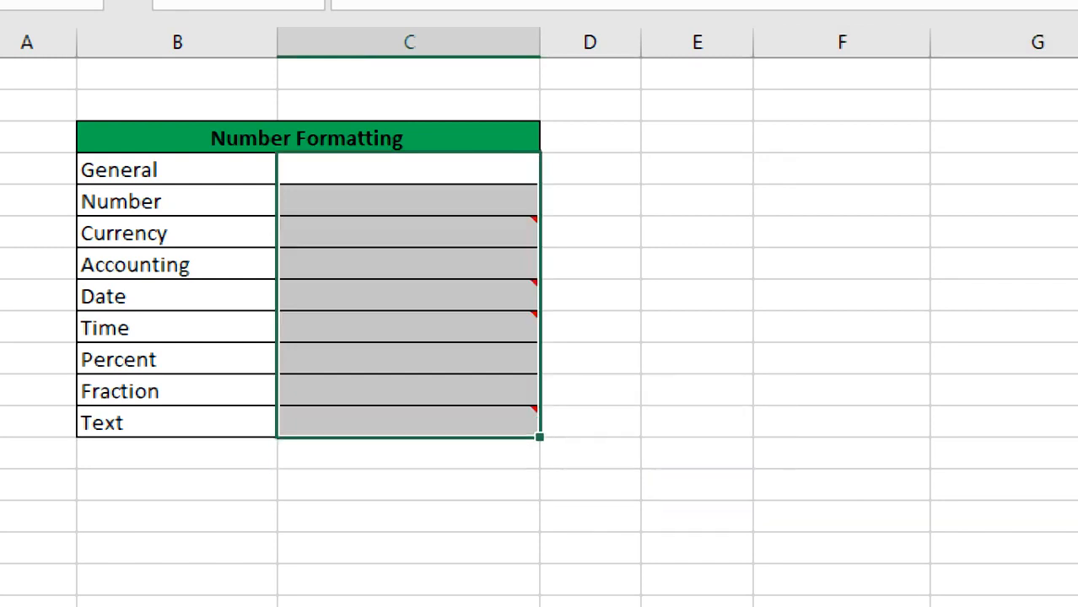
click(410, 169)
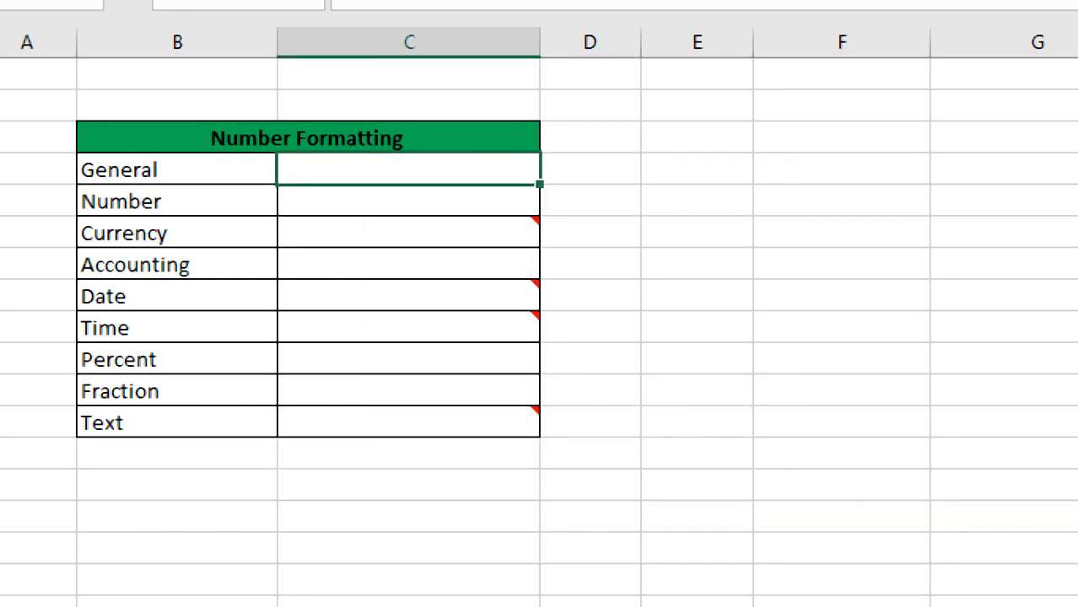
click(409, 202)
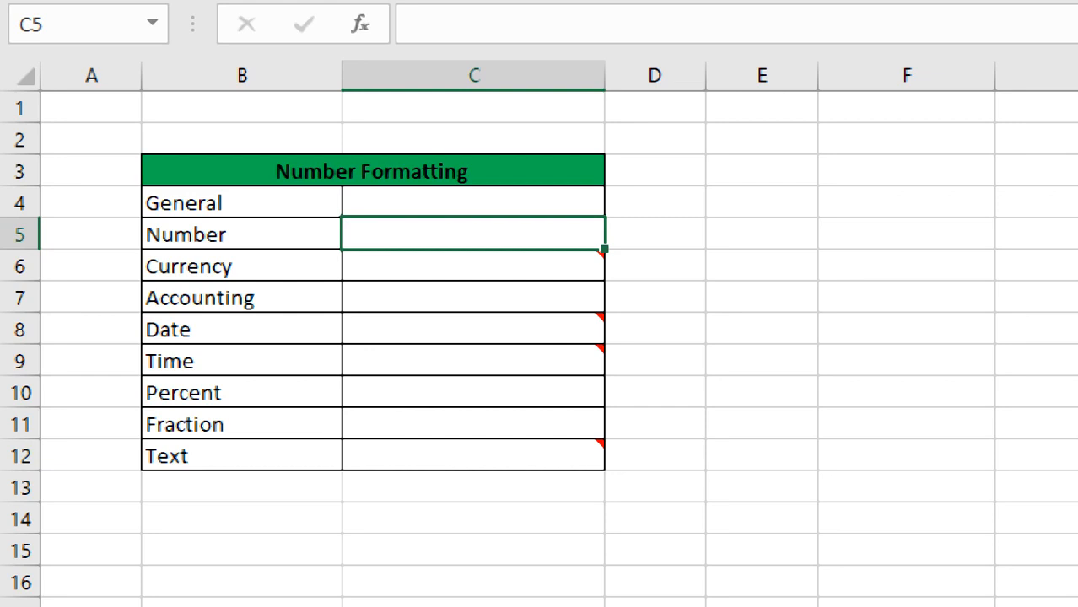
Enter 2500000 in C4, dismiss the Office activation message, and switch to Word
click(474, 203)
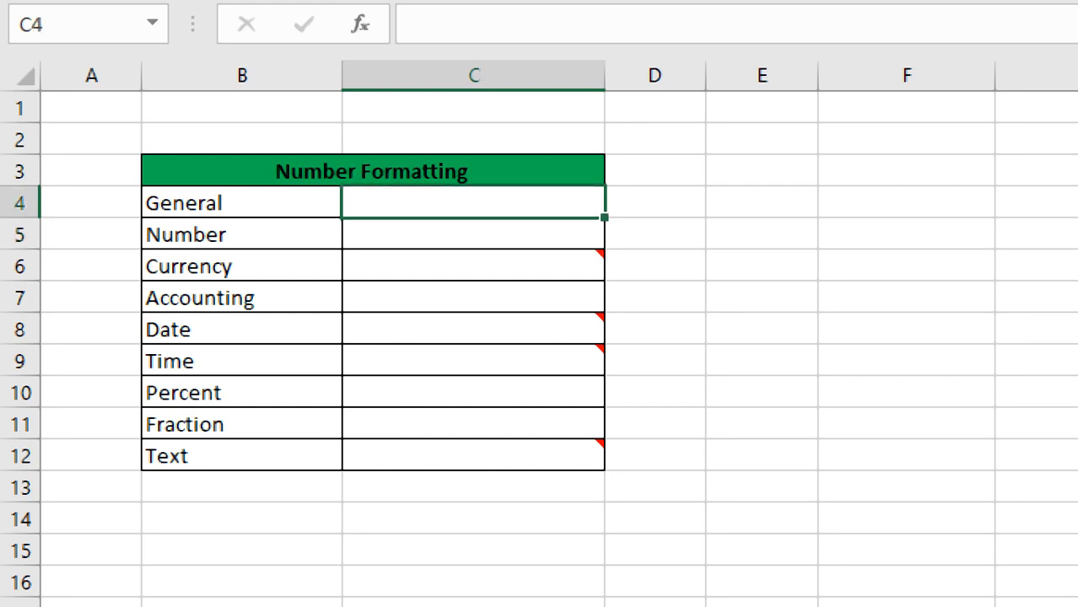
text(2500000)
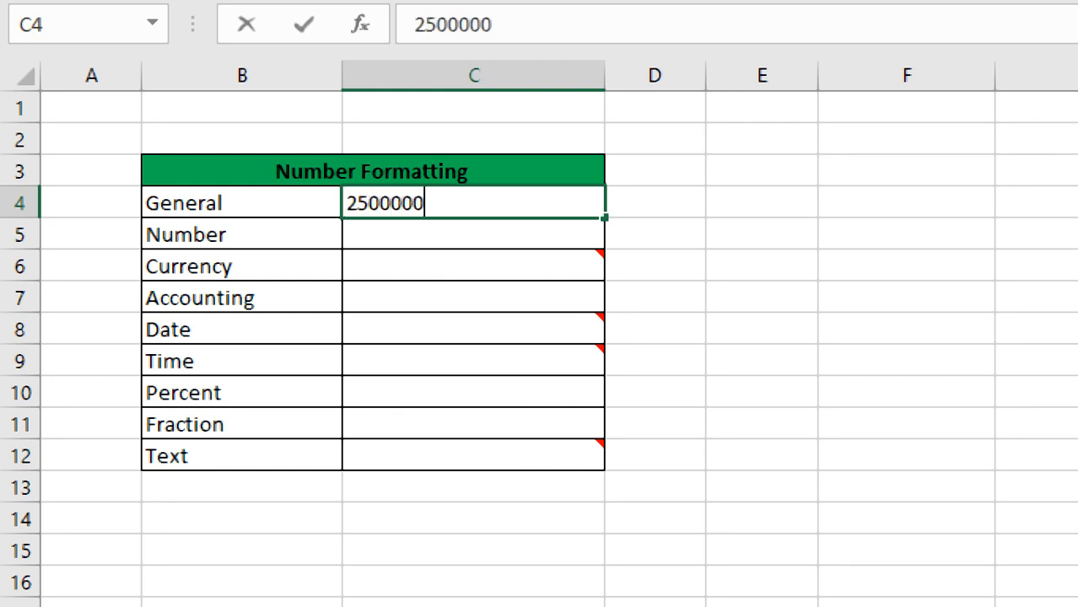
key(Return)
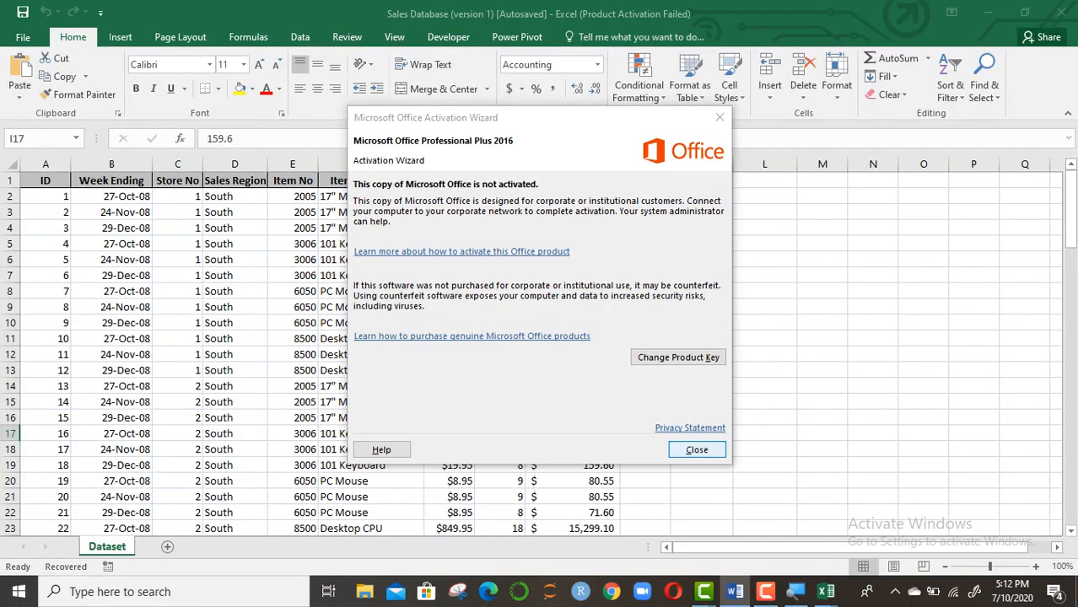
key(Return)
key(alt+Tab)
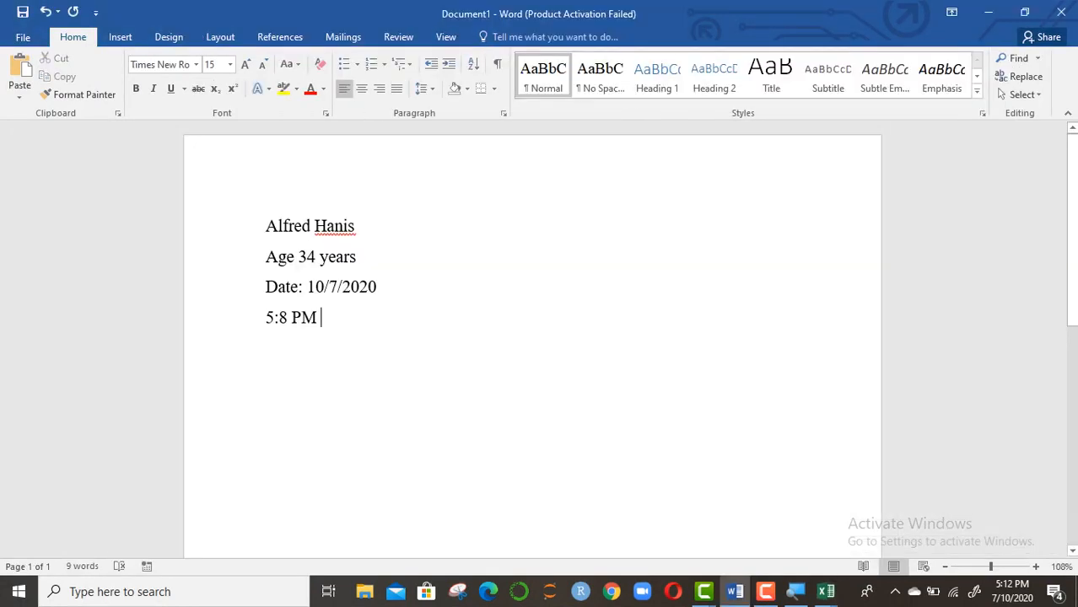
Use Alt+Tab to go from the Word notes back to the Excel workbook
key(alt+Tab)
key(Tab)
key(Tab)
key(Tab)
key(Tab)
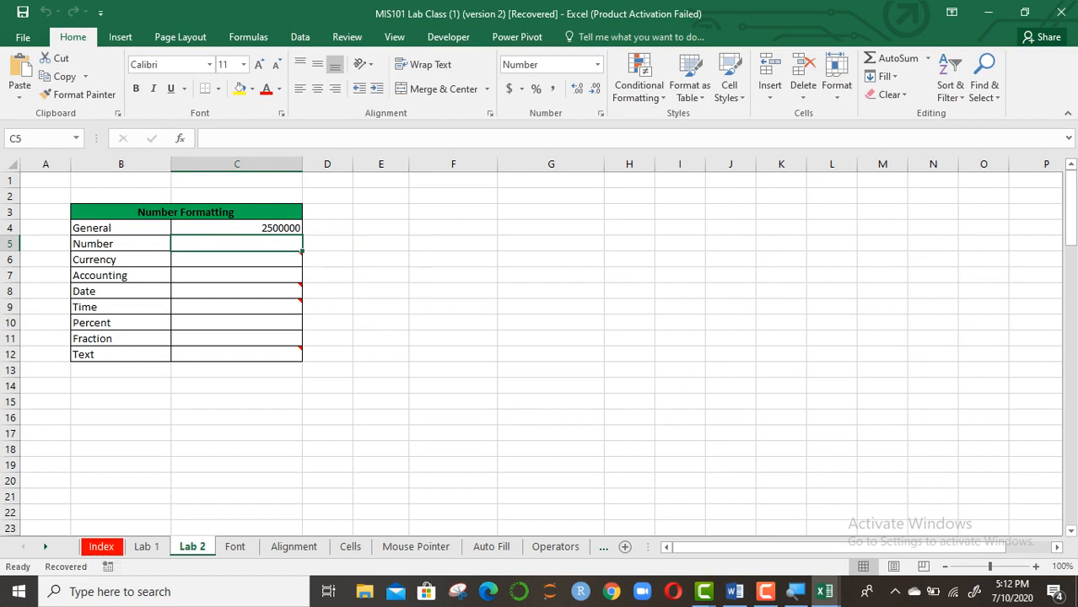
Enter 25000000 in C5, then clear the contents of C5:C12
text(25000000)
key(Return)
click(301, 260)
click(327, 260)
drag(237, 244, 238, 355)
right_click(251, 354)
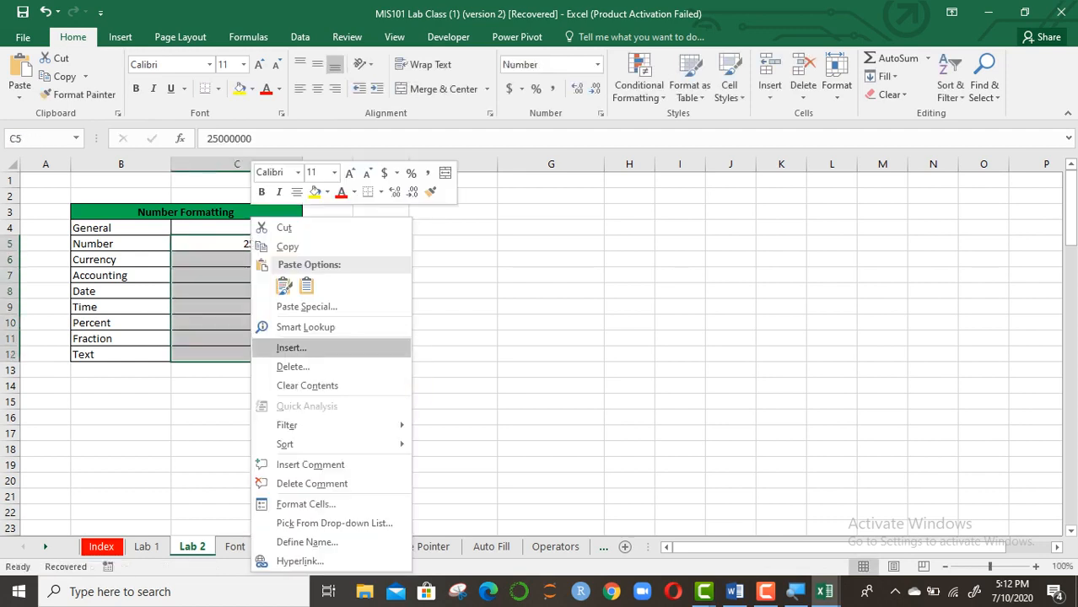
click(307, 386)
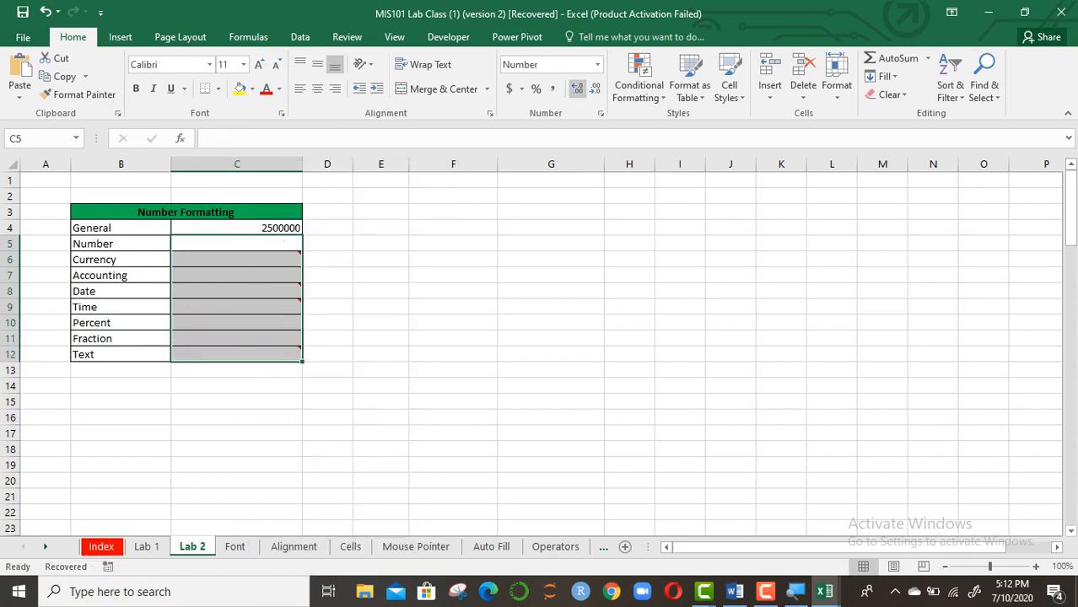
Set C5:C12 to General number format and check cells C4 and C5
click(597, 64)
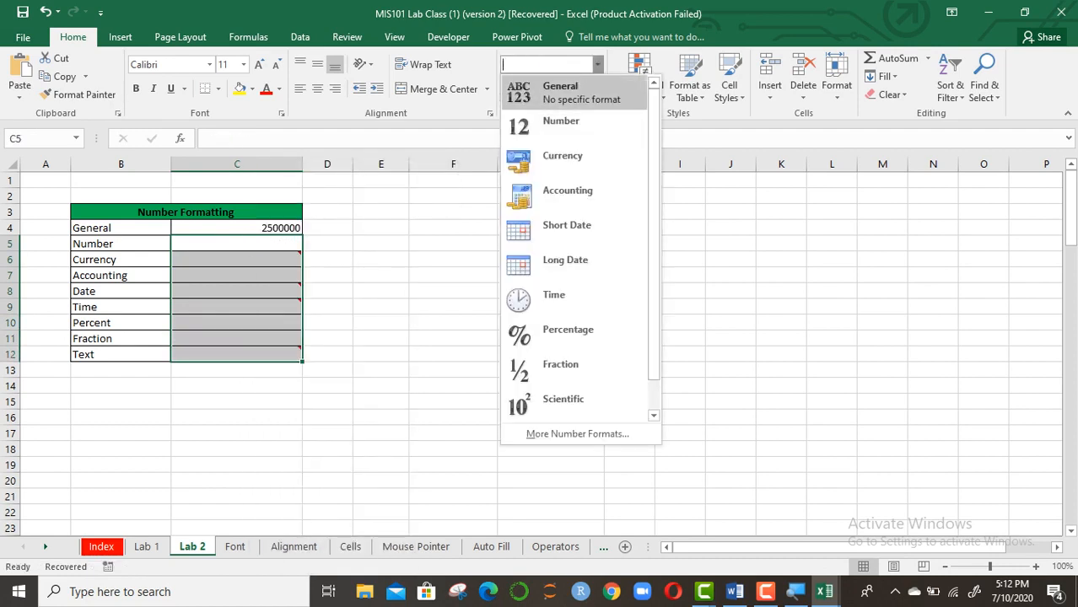
click(576, 93)
click(453, 244)
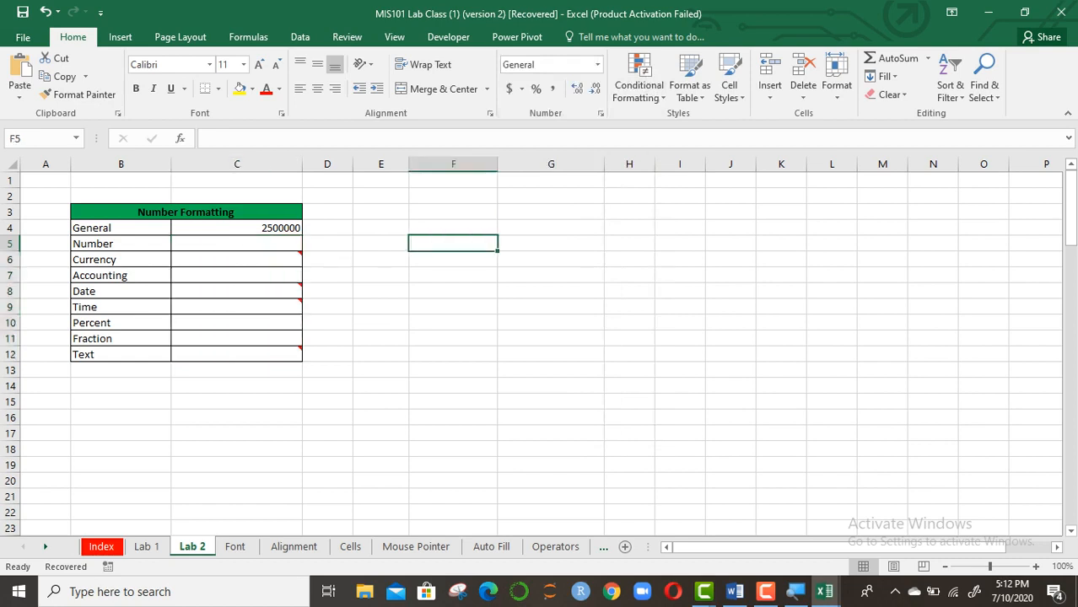
click(237, 244)
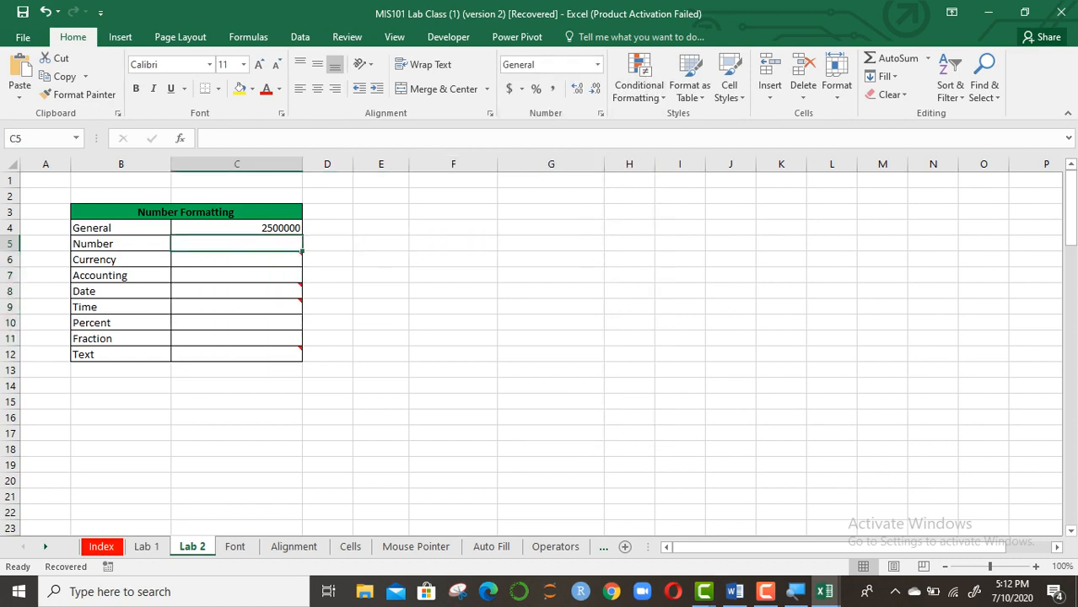
click(236, 228)
click(380, 243)
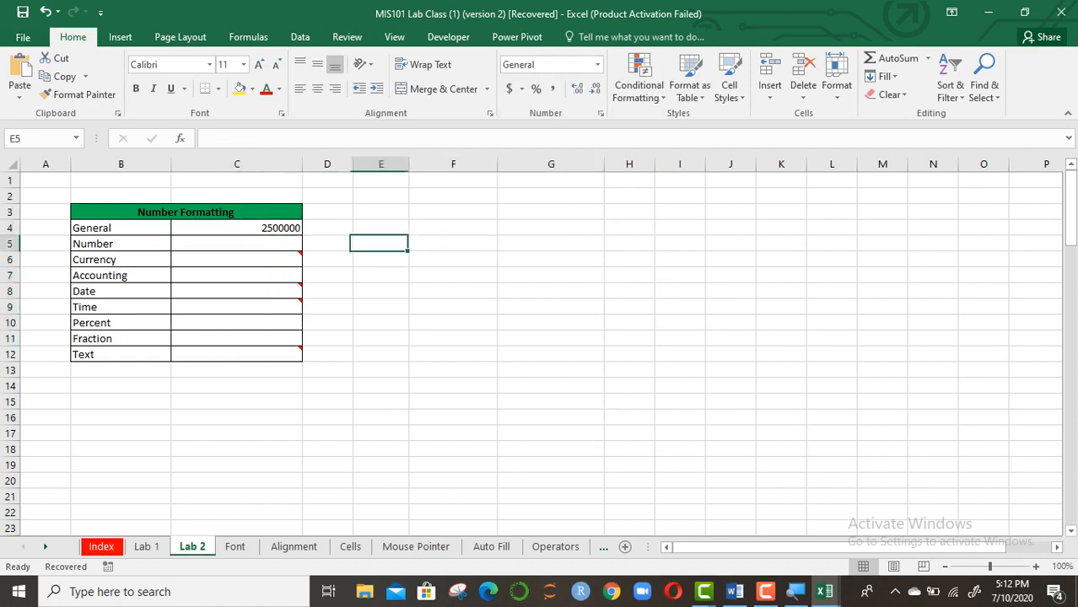
click(237, 243)
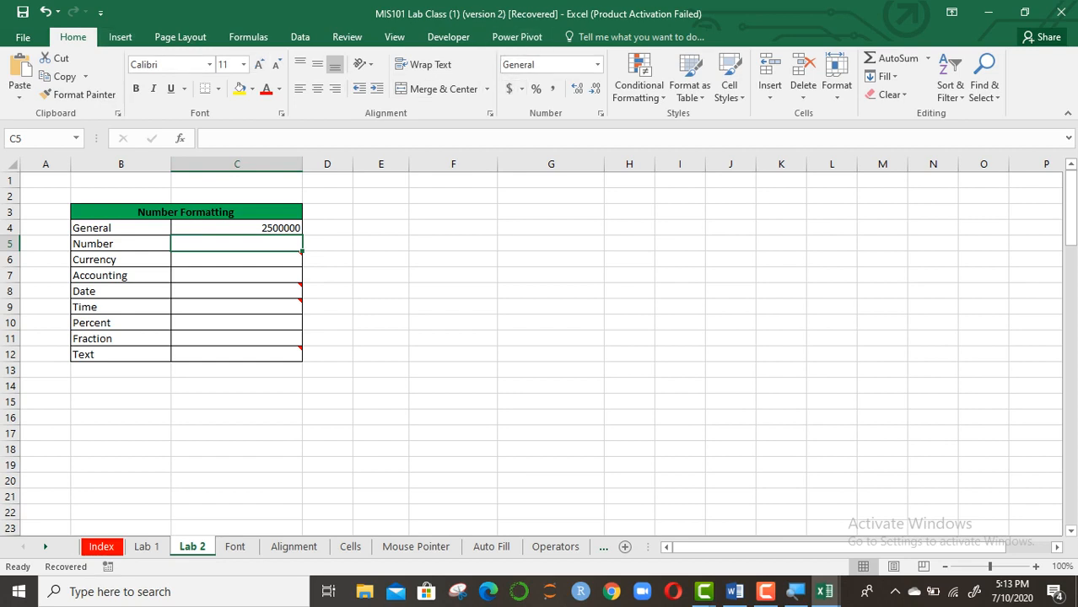
click(597, 64)
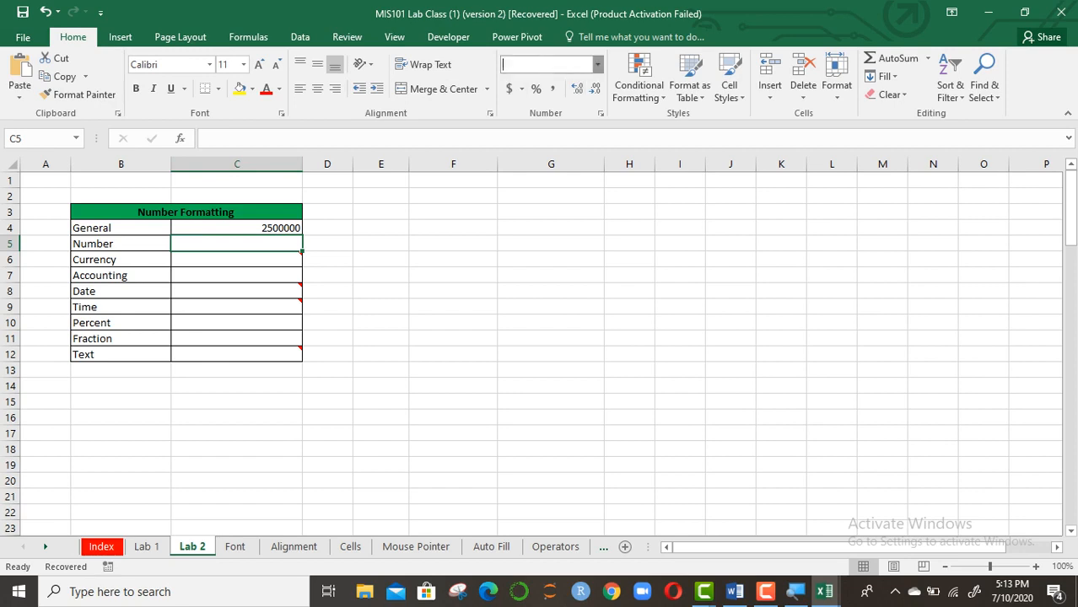
click(597, 64)
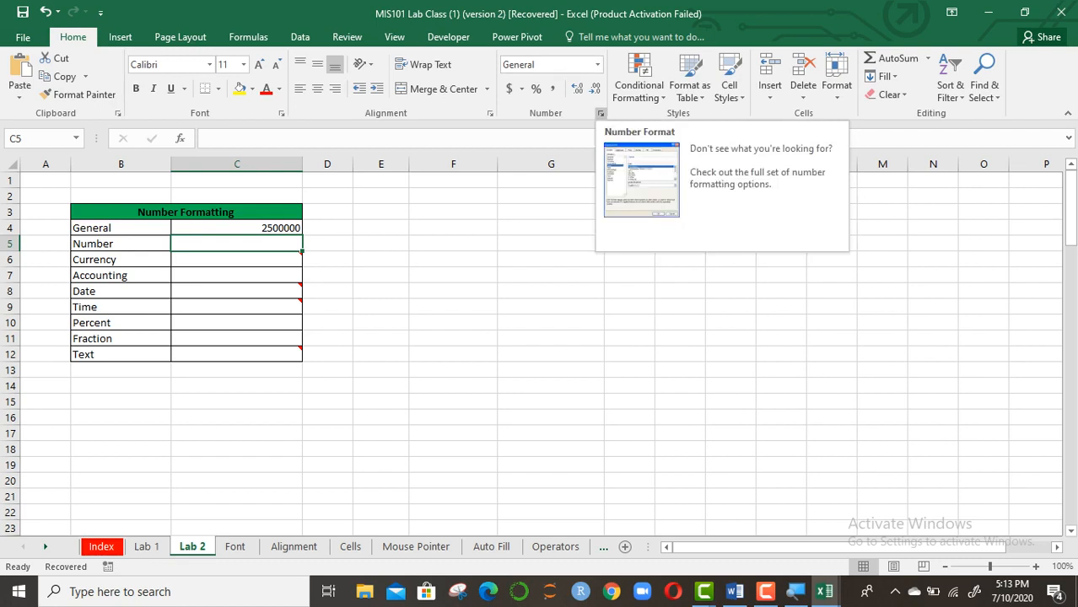
click(600, 114)
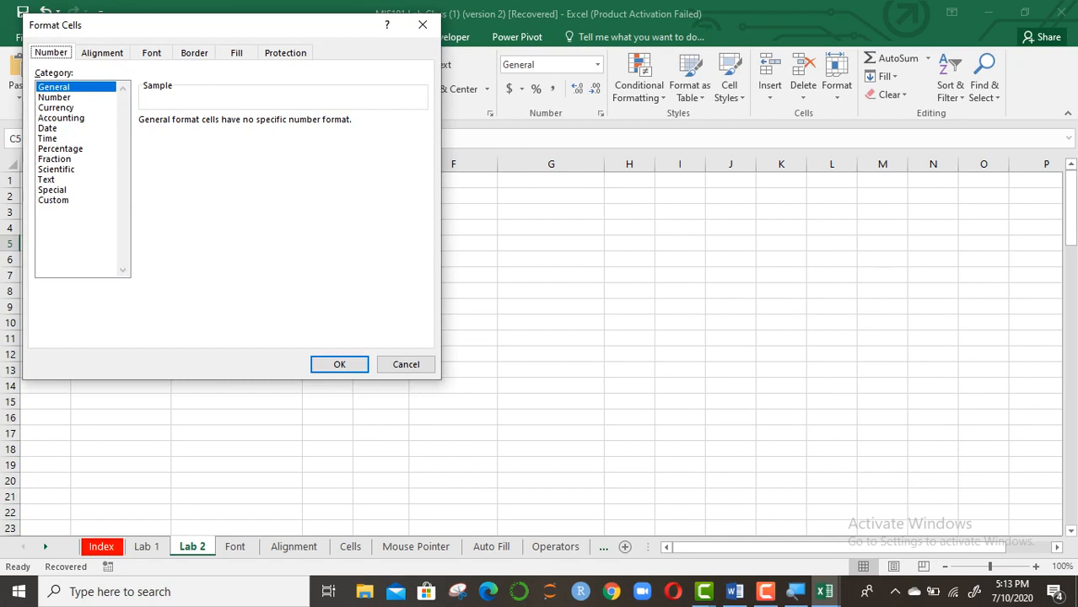
drag(169, 25, 441, 70)
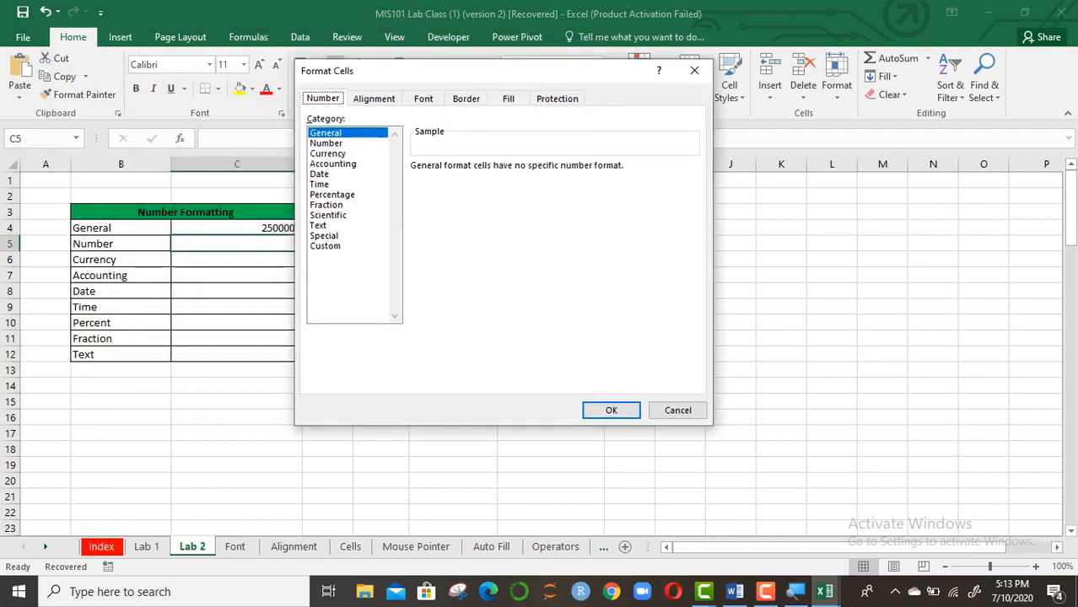
click(694, 70)
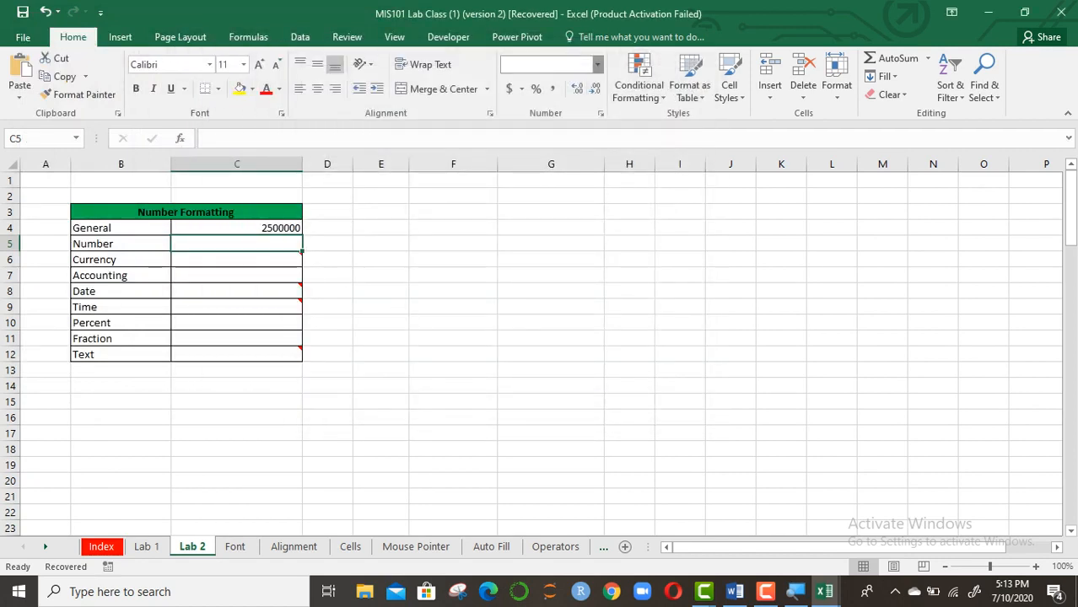
click(597, 65)
click(597, 64)
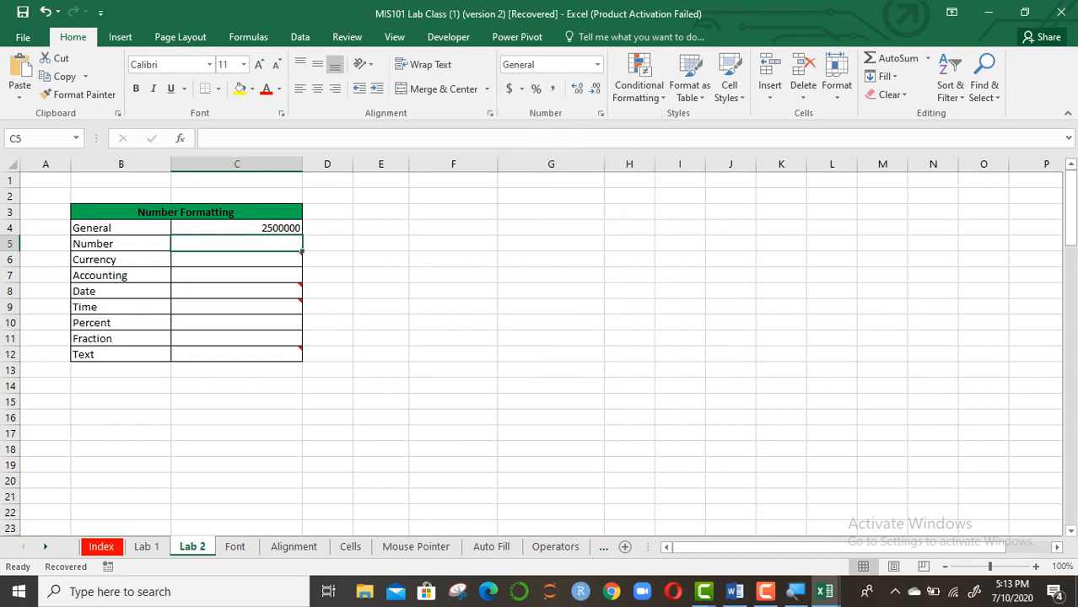
click(600, 112)
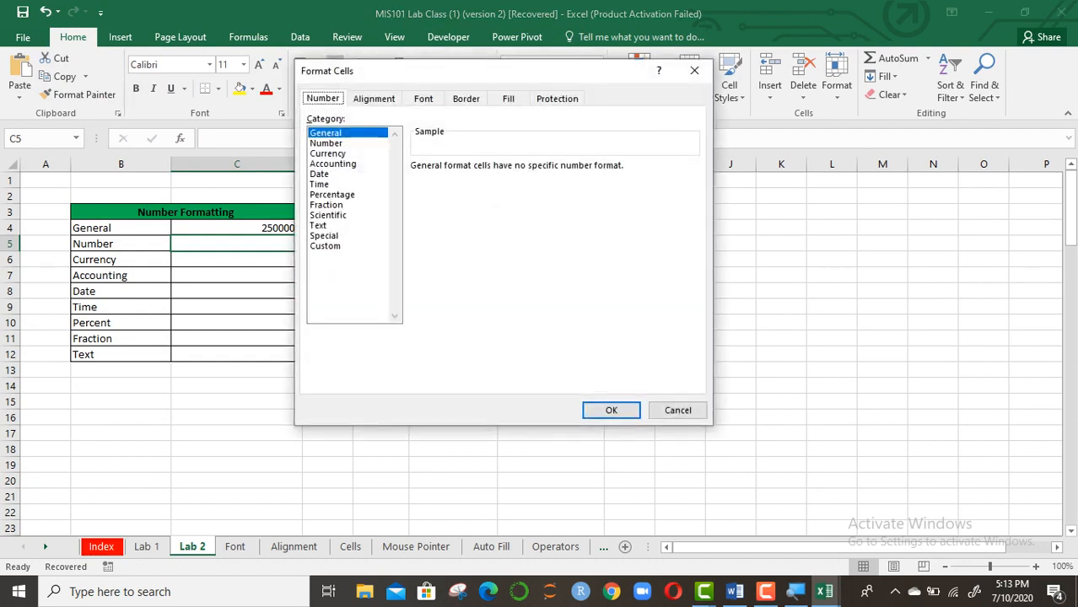
click(694, 69)
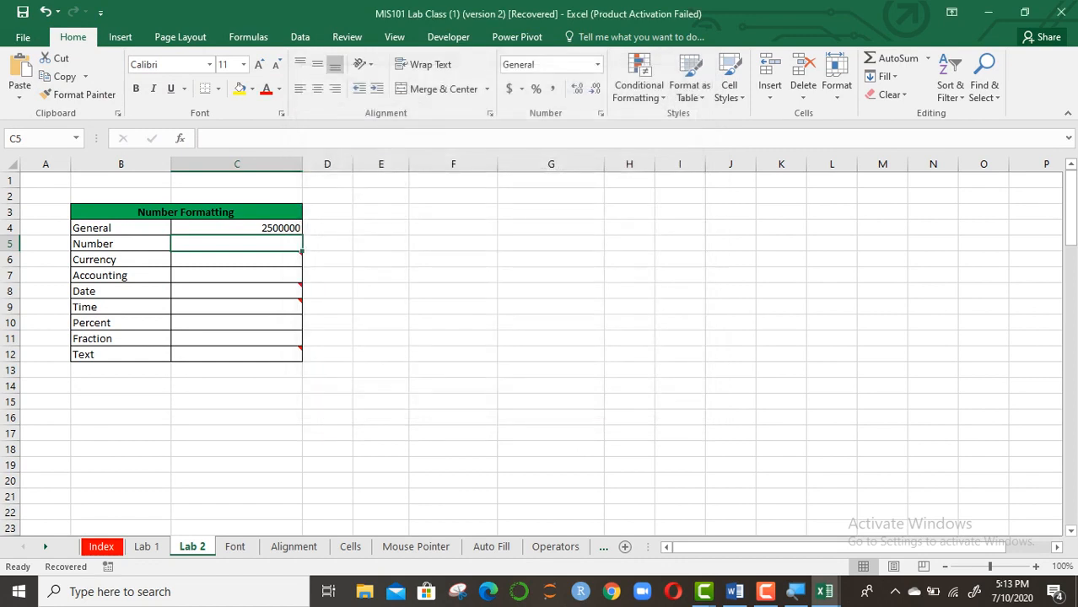
click(236, 228)
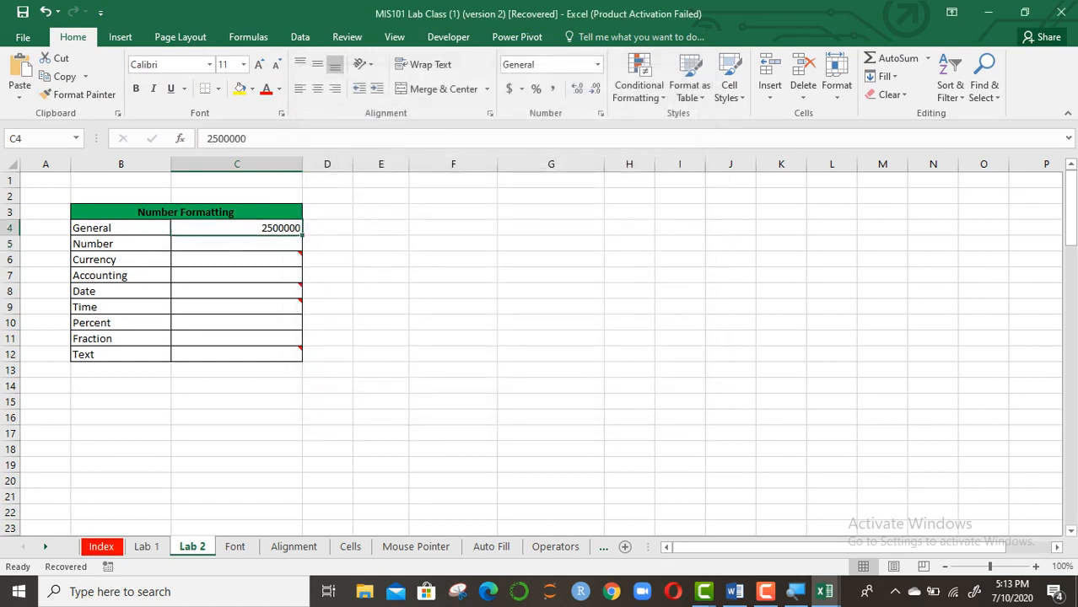
right_click(252, 228)
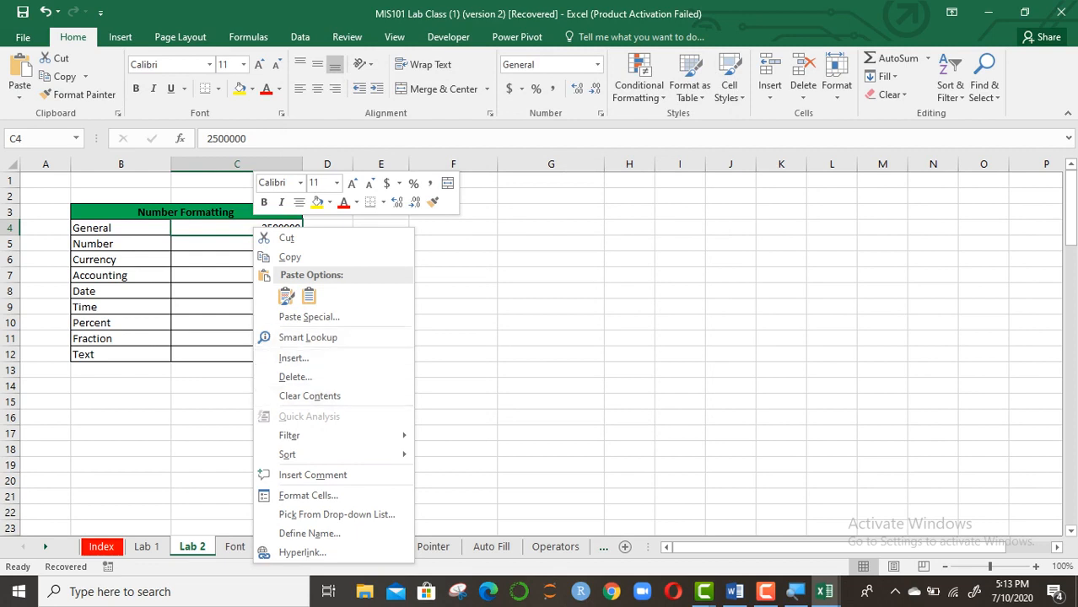
mouse_move(290, 436)
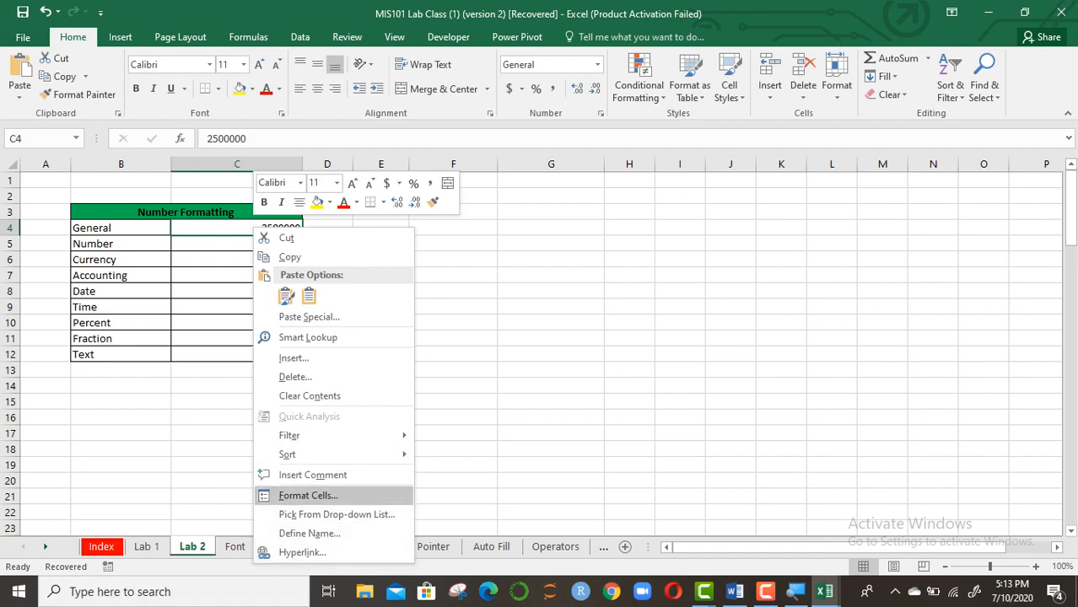
click(308, 495)
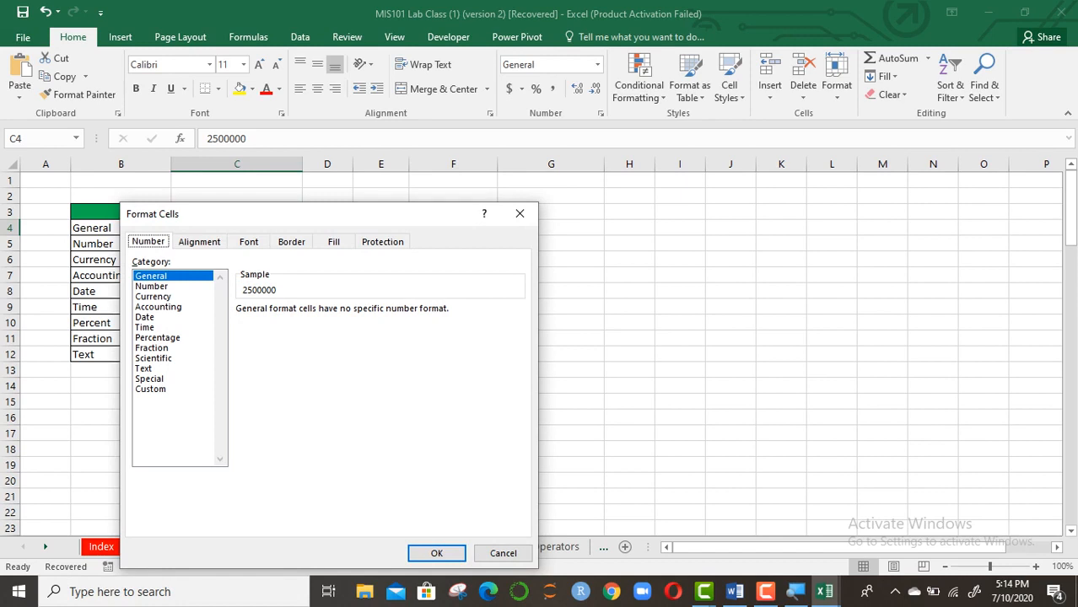
click(520, 214)
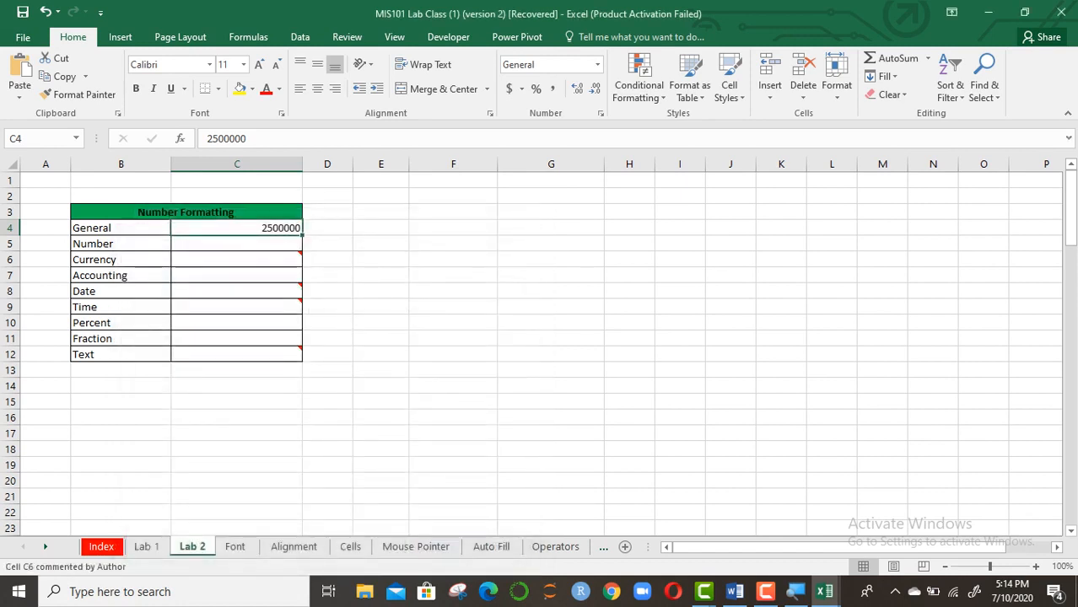
Enter 250000 in Number row cell C5 and reselect it
click(245, 244)
text(2)
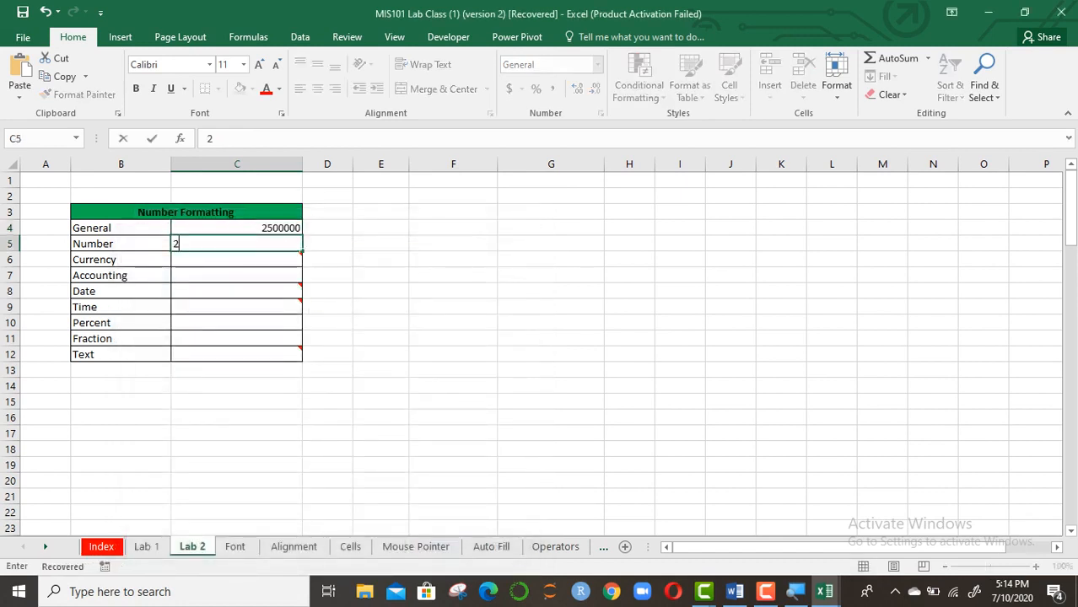
text(50000)
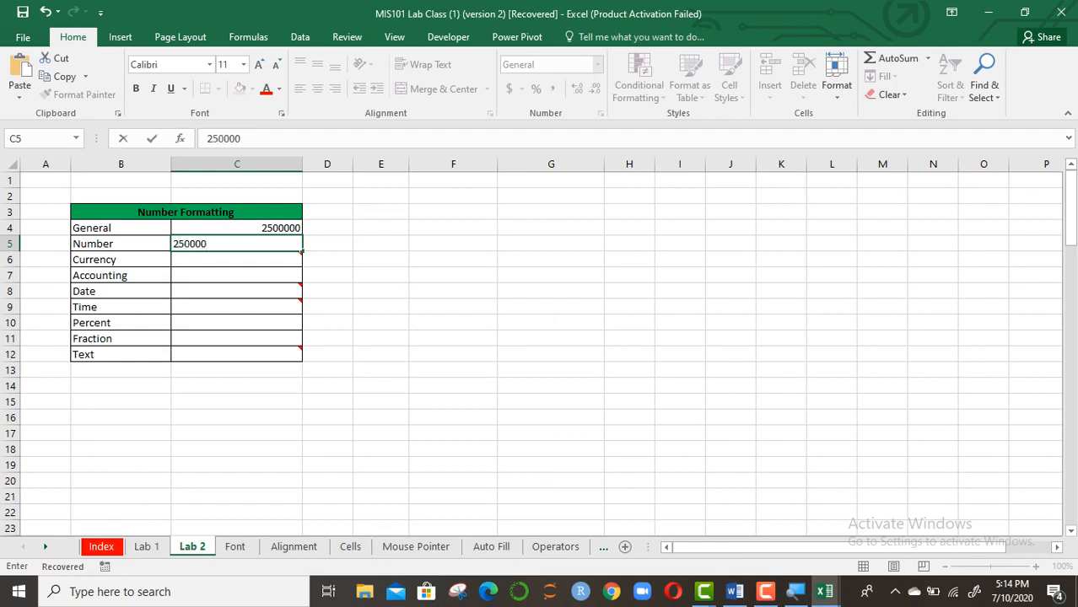
key(Return)
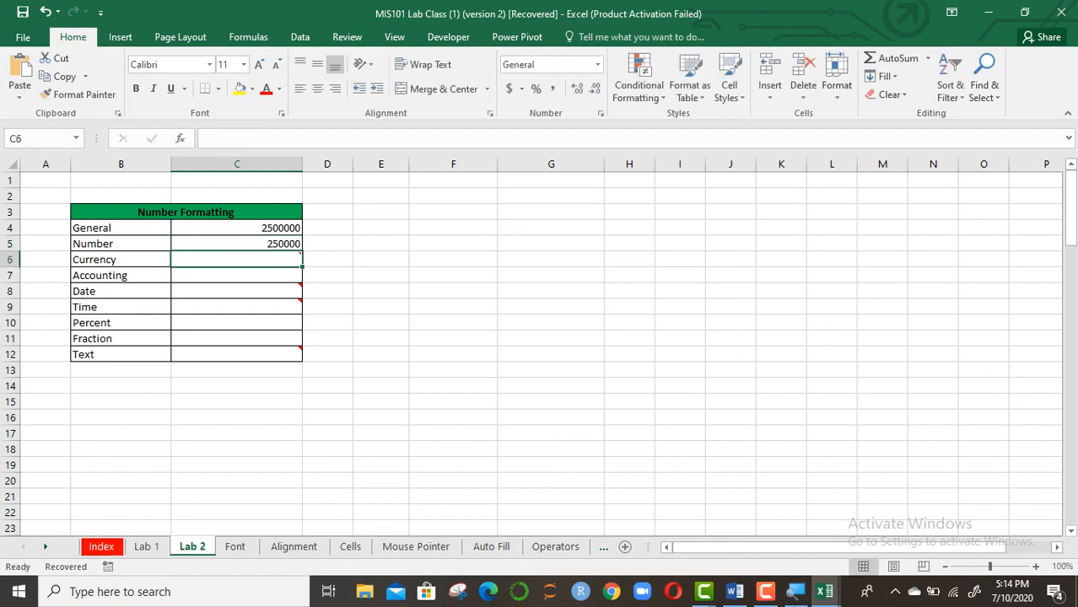
key(Up)
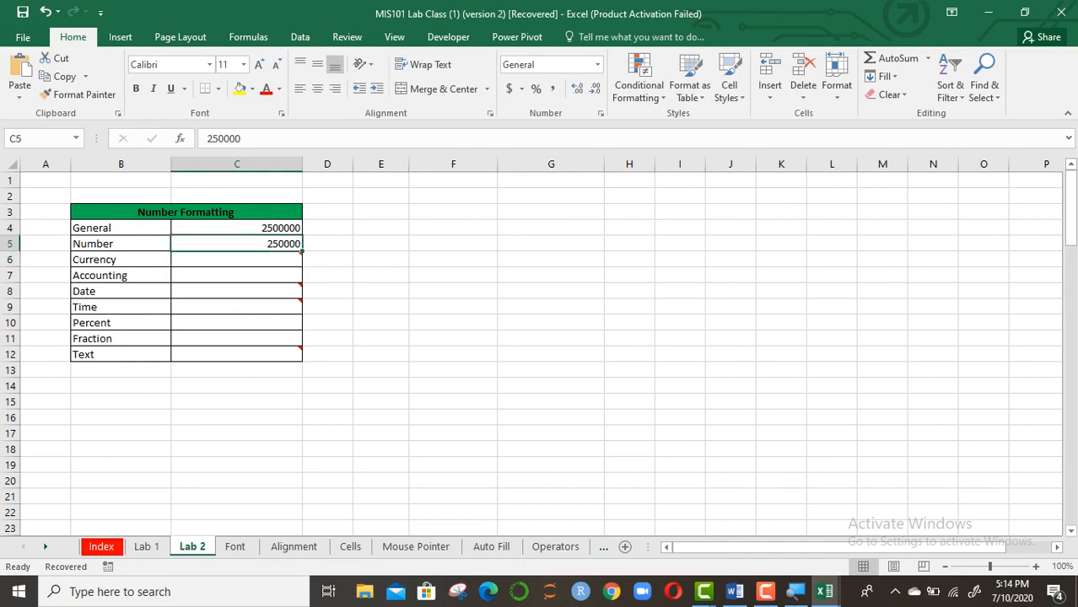
click(453, 260)
click(245, 260)
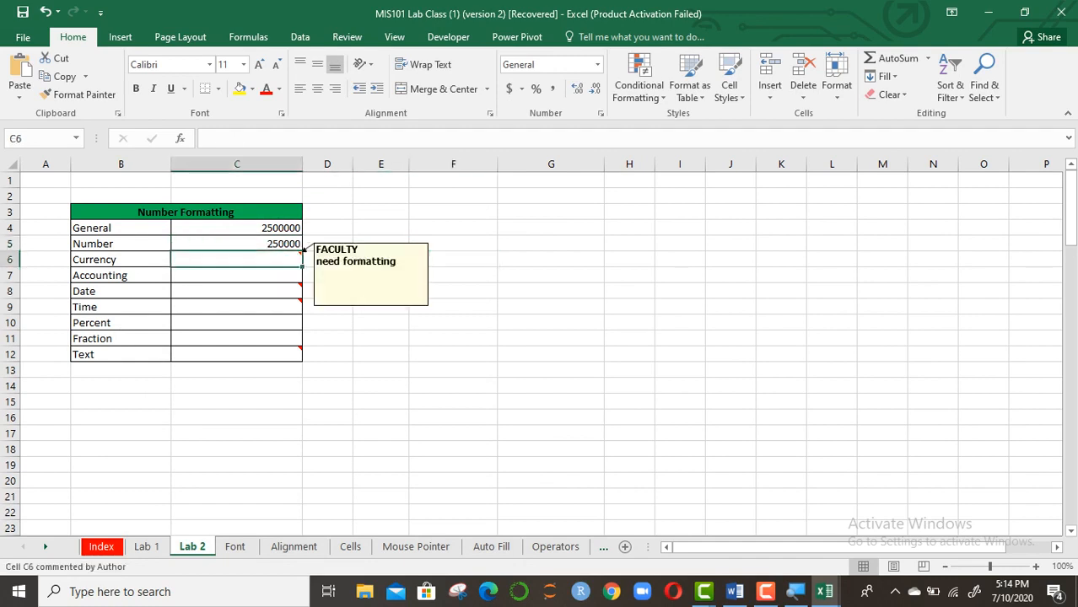
key(Up)
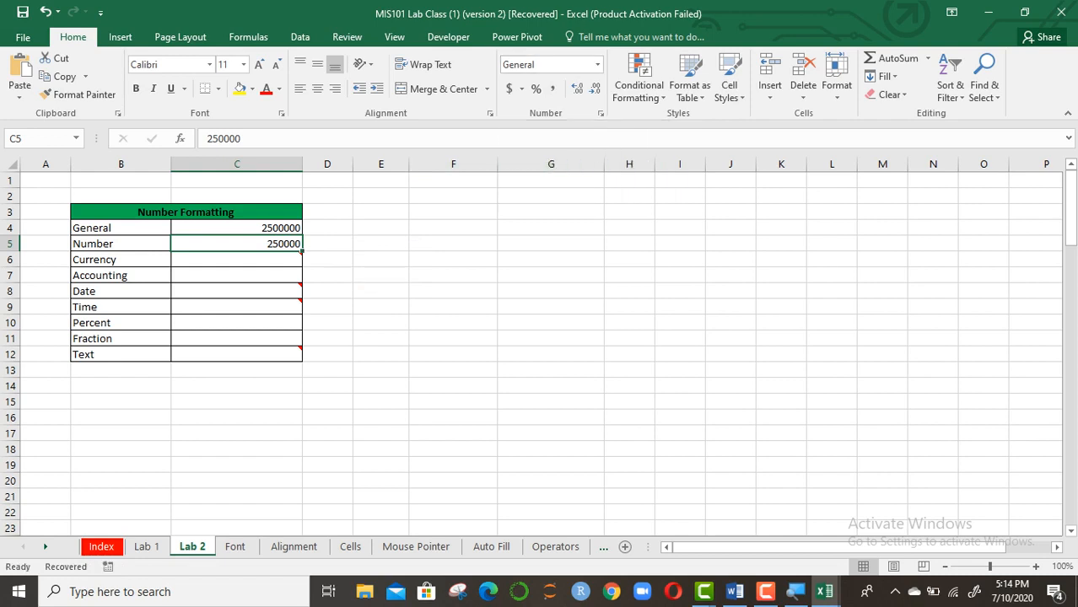
Format C5 as Number with 4 decimal places and a 1000 separator, showing 250,000.0000
click(600, 113)
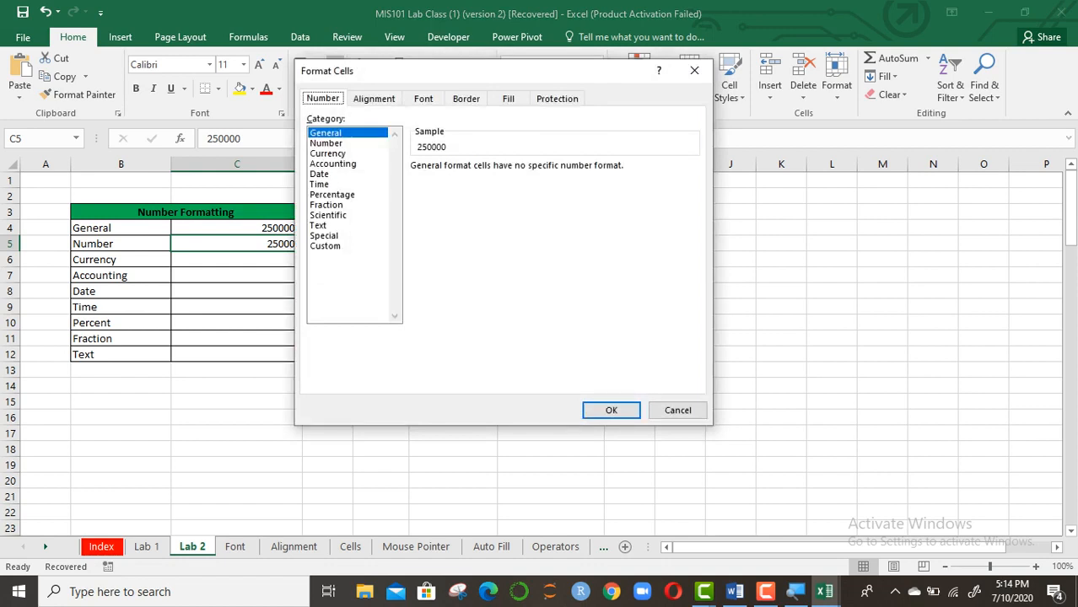
click(327, 143)
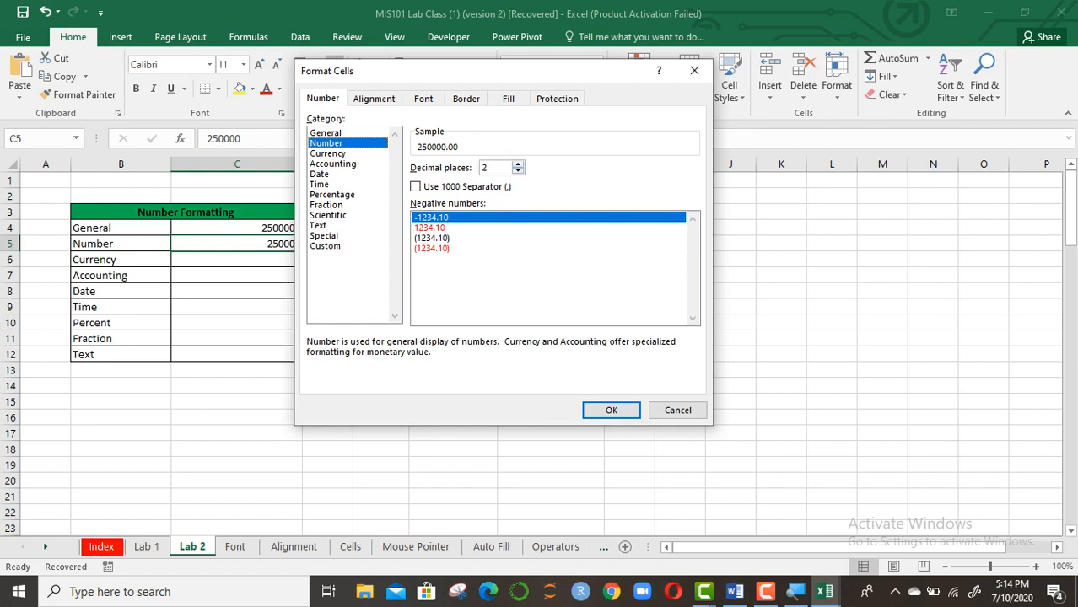
key(Up)
key(Up)
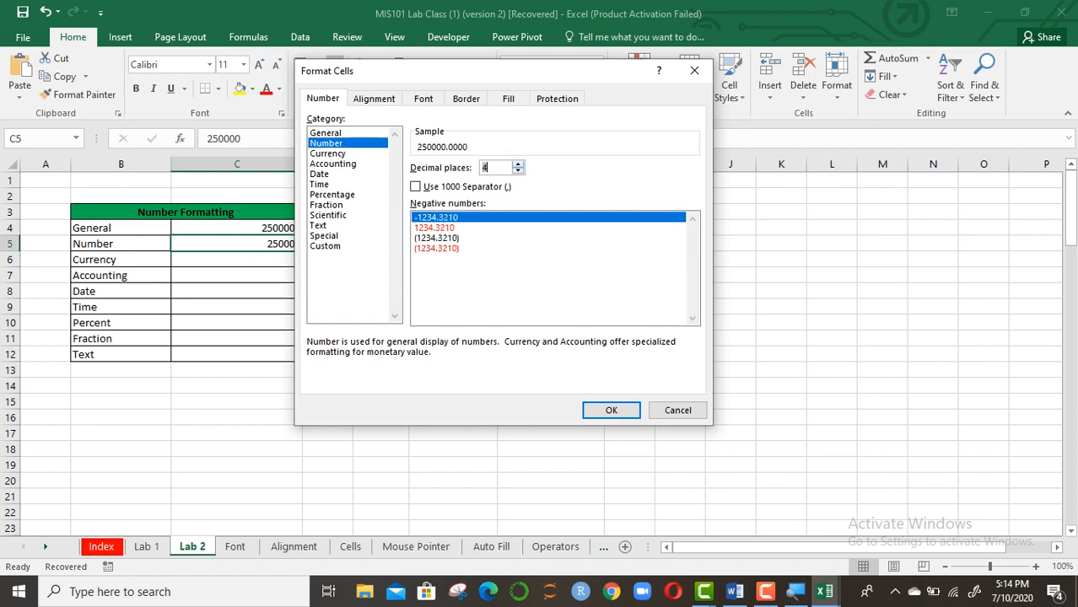
key(Down)
key(Up)
click(415, 187)
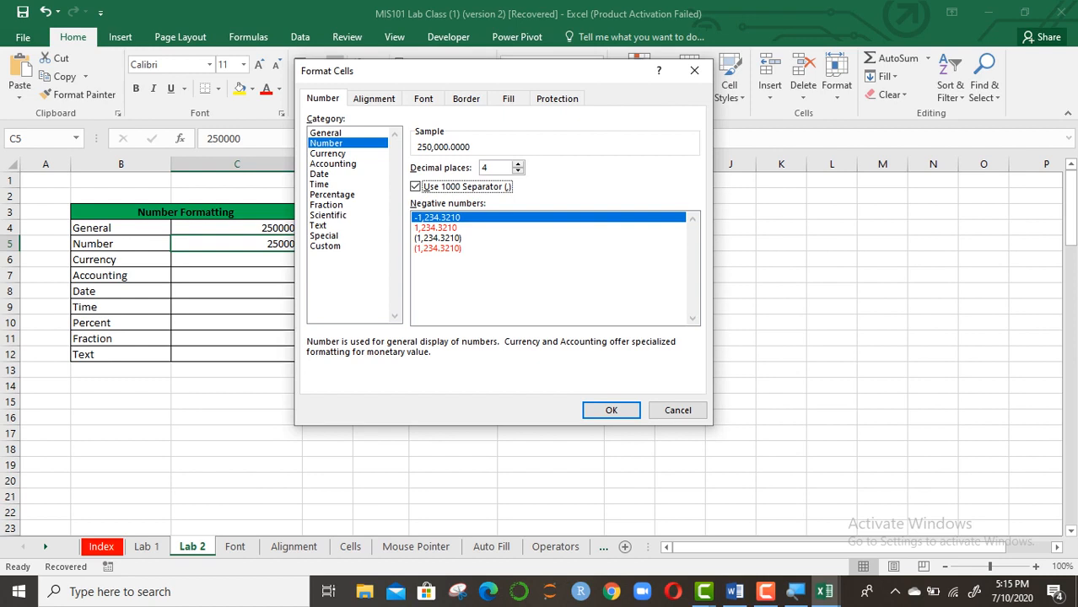
click(611, 410)
click(453, 355)
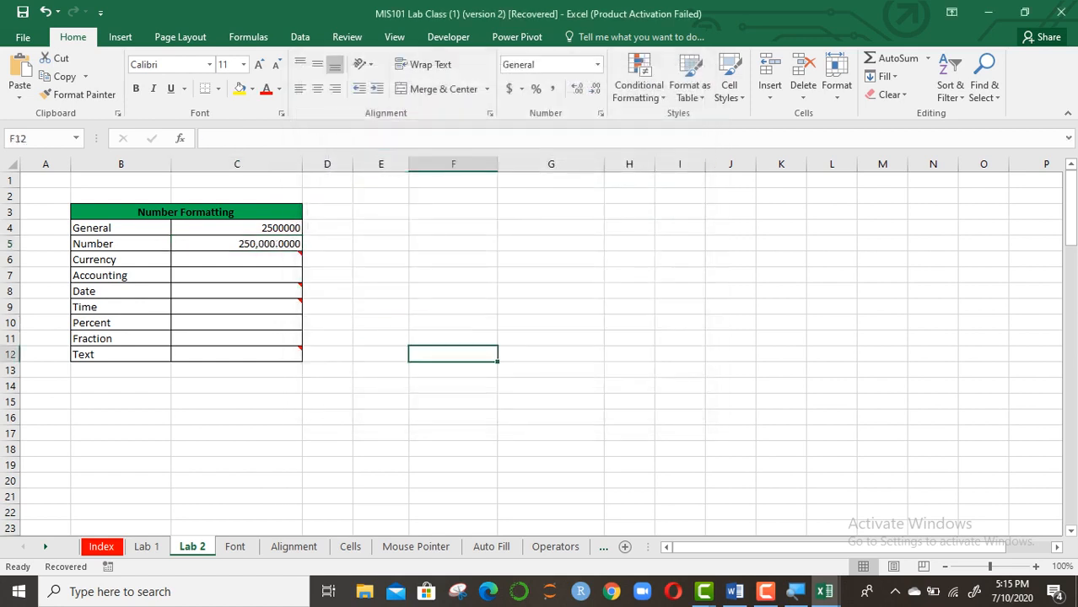
Compare the formatted values in C5 and C4 against the General value
click(236, 244)
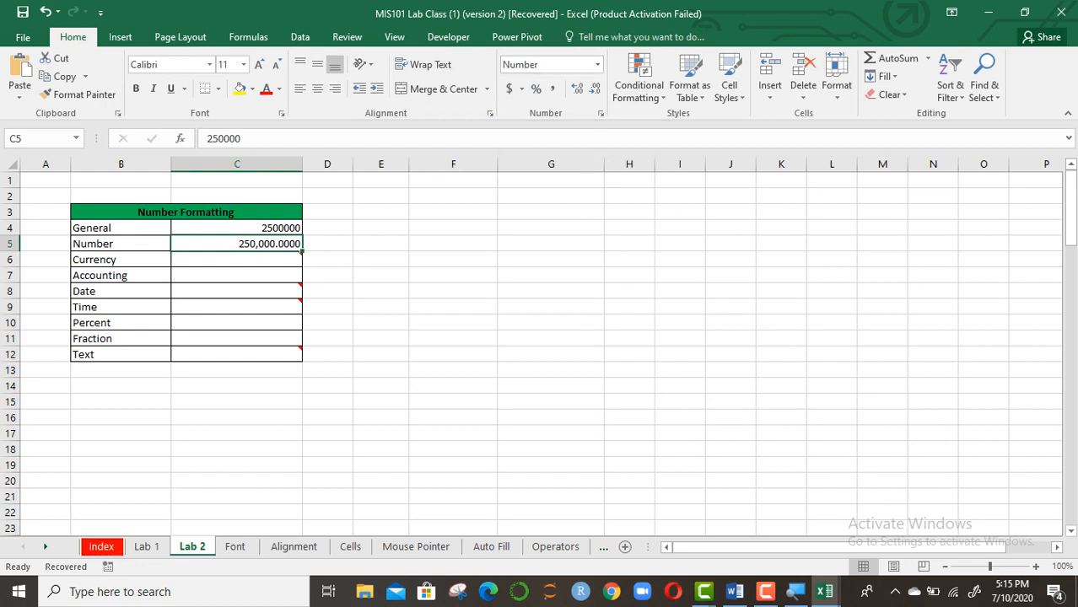
click(325, 228)
click(244, 228)
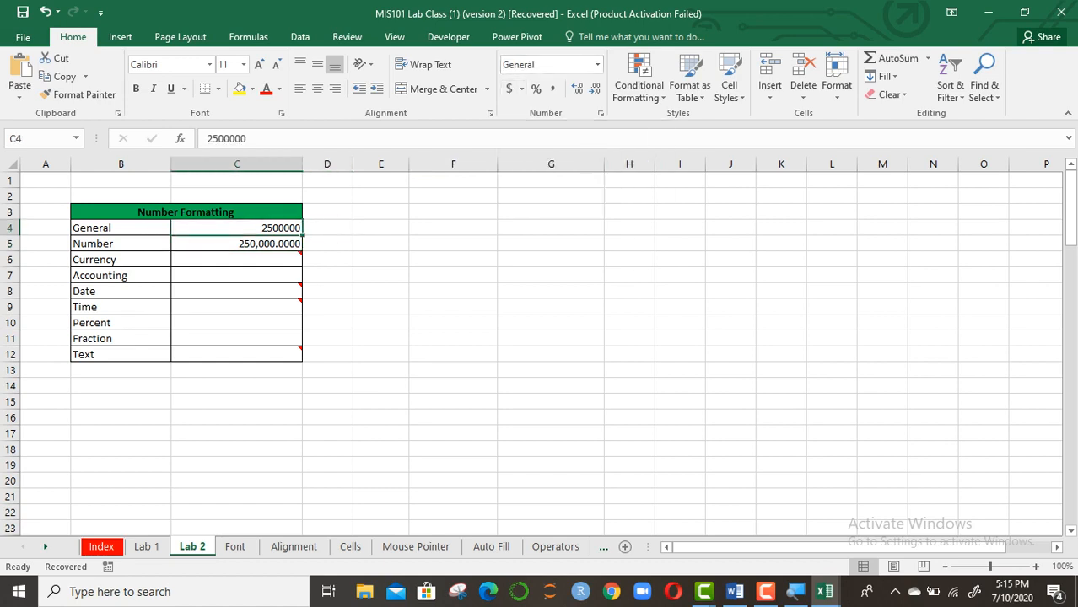
click(453, 228)
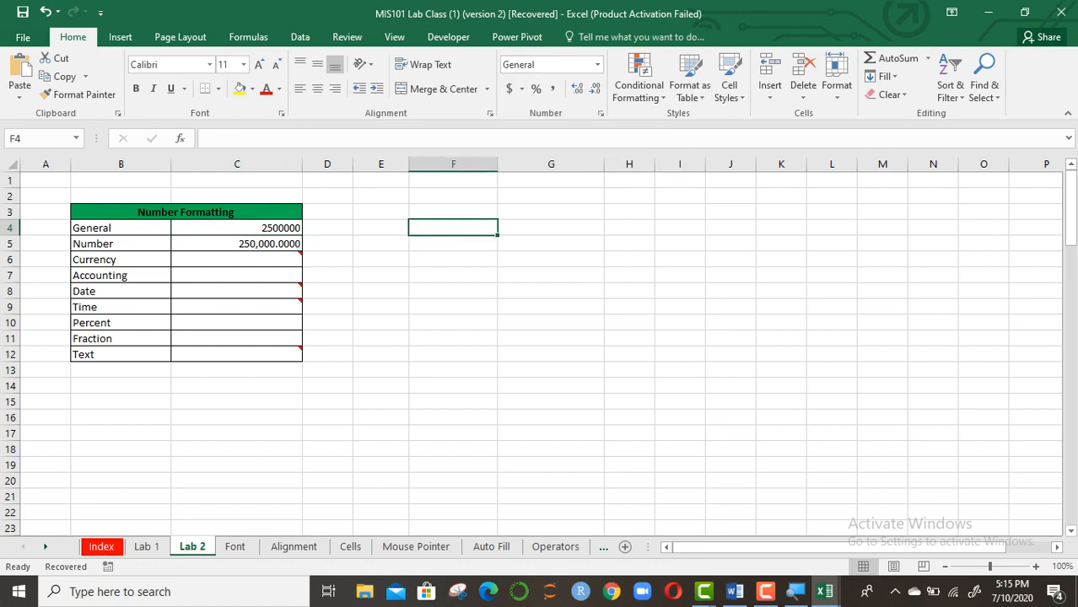
Enter 250000 in Currency cell C6 and open its number formatting dialog
click(237, 259)
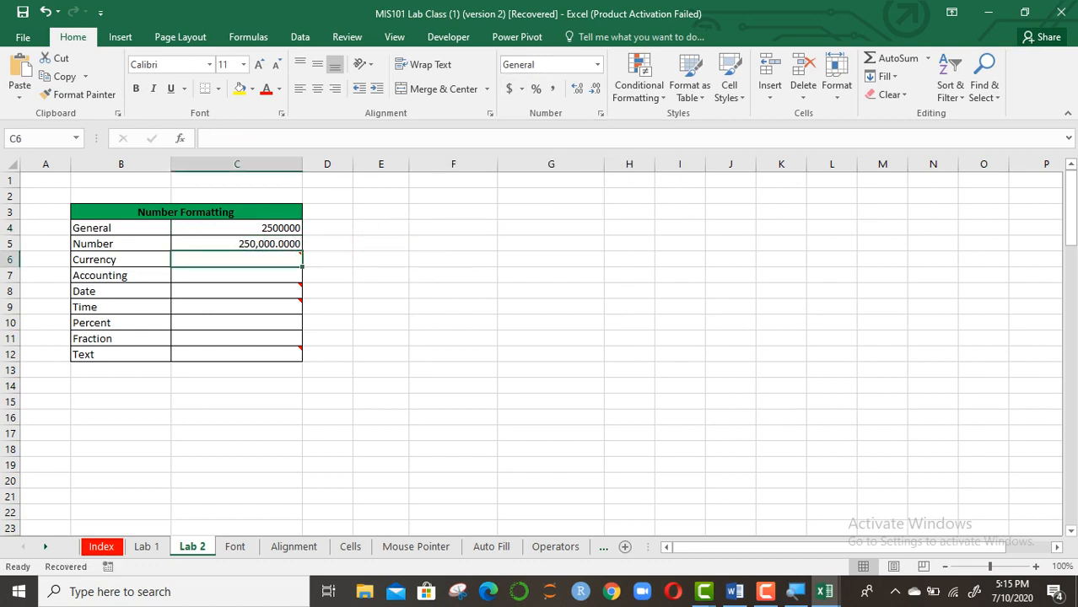
mouse_move(253, 260)
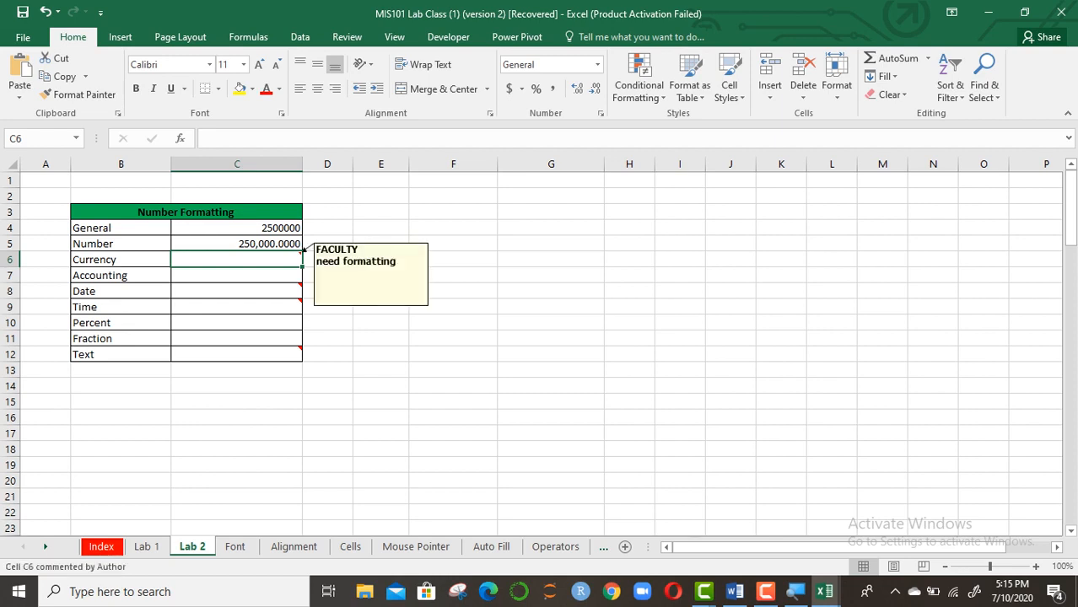
text(25)
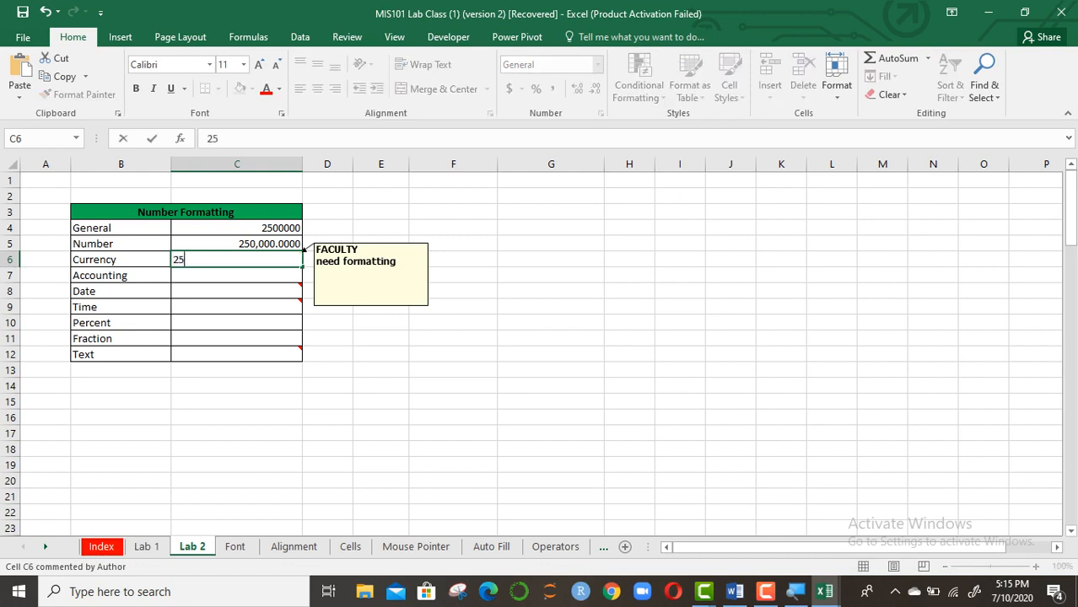
text(0000)
key(Return)
click(237, 260)
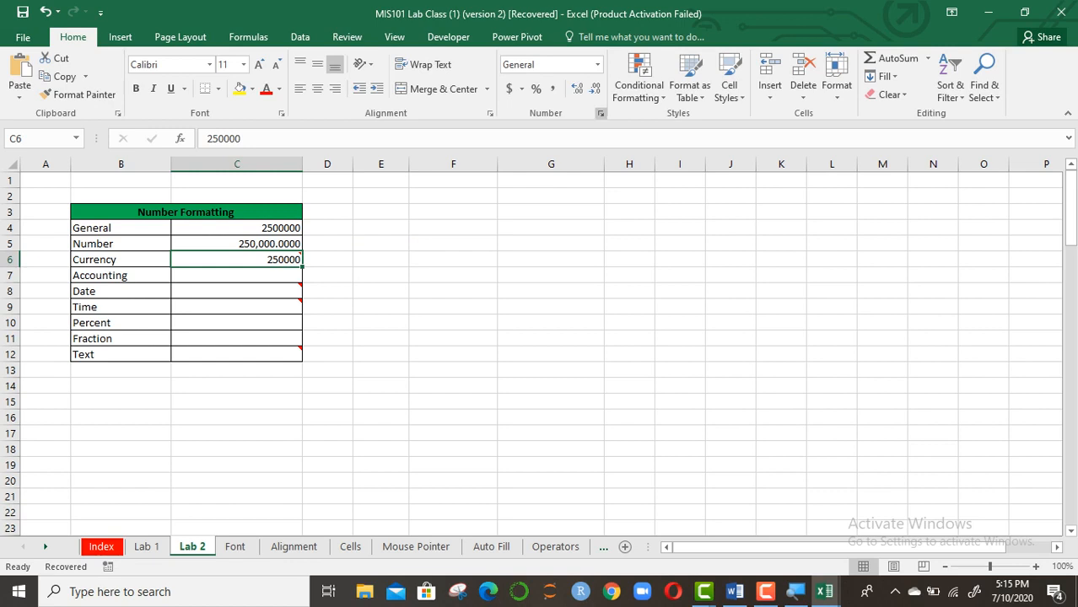
click(601, 113)
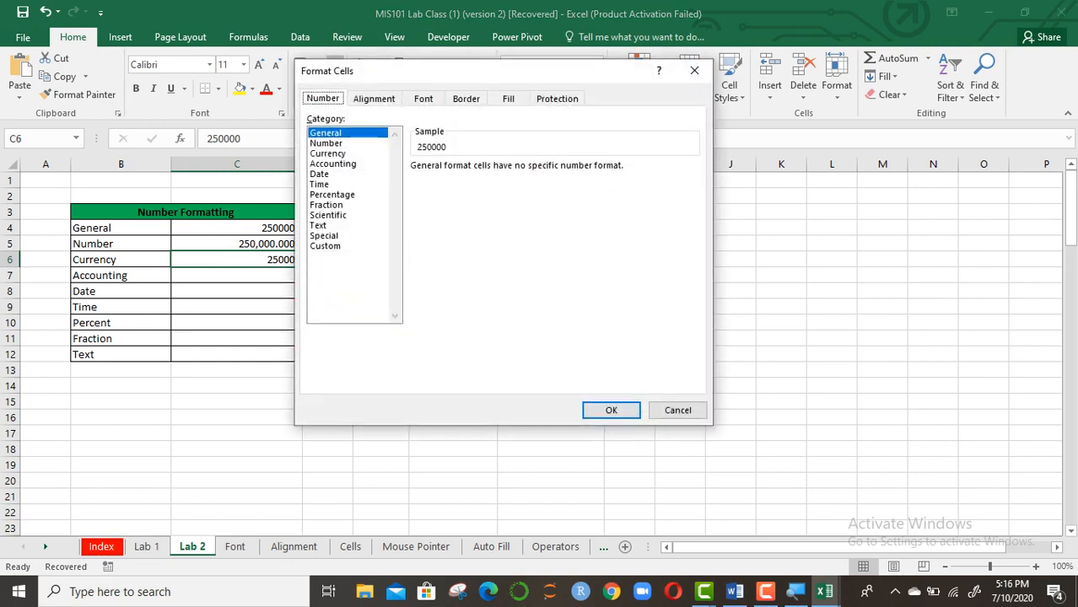
Format C6 as Currency with the BDT symbol, showing BDT 250,000.00
click(329, 154)
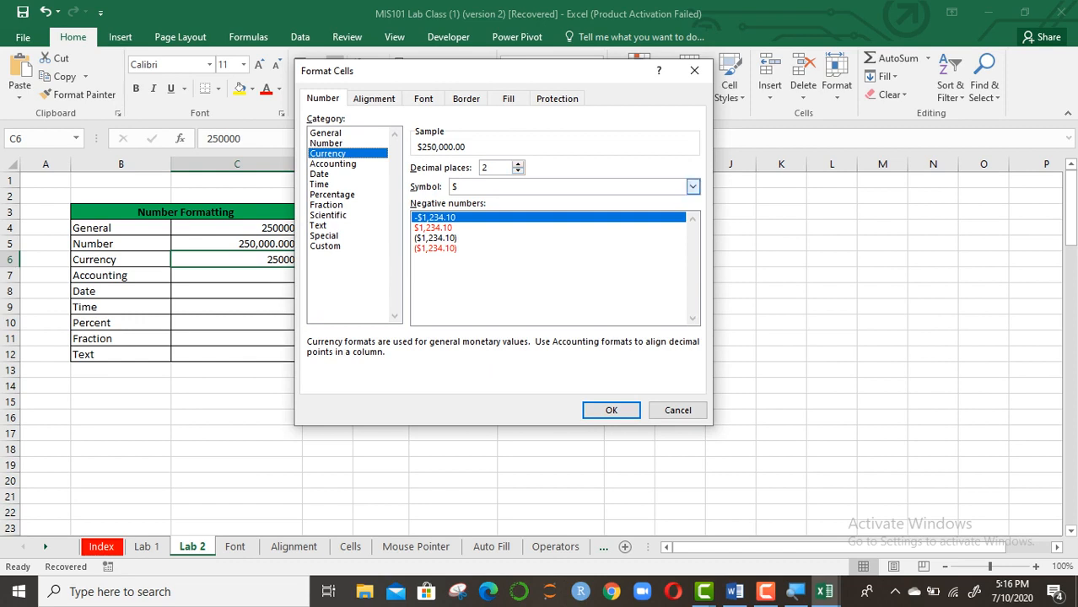
click(692, 186)
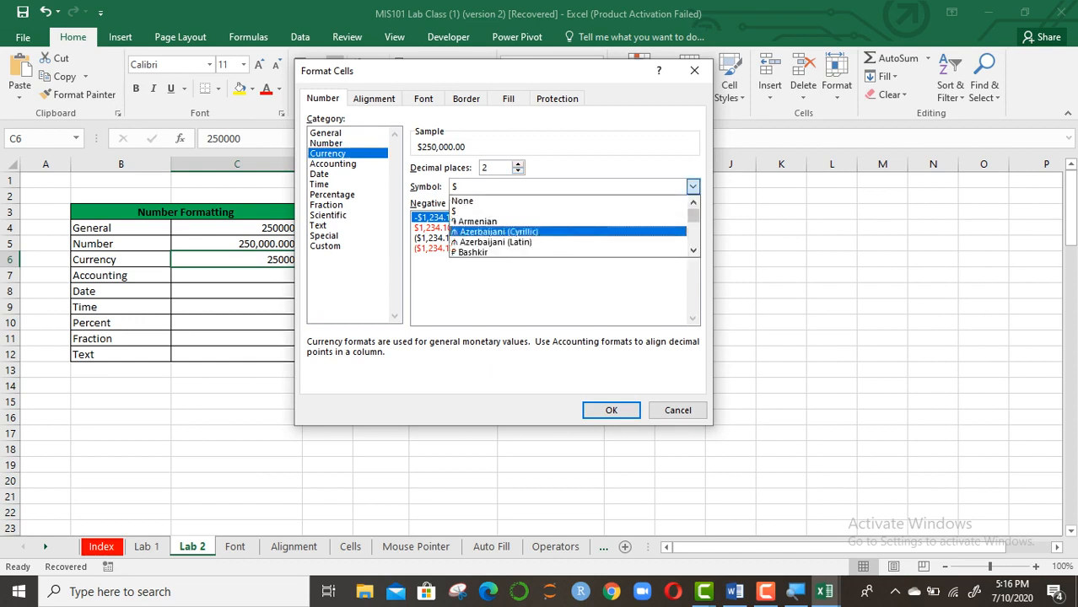
scroll(570, 227, down, 2)
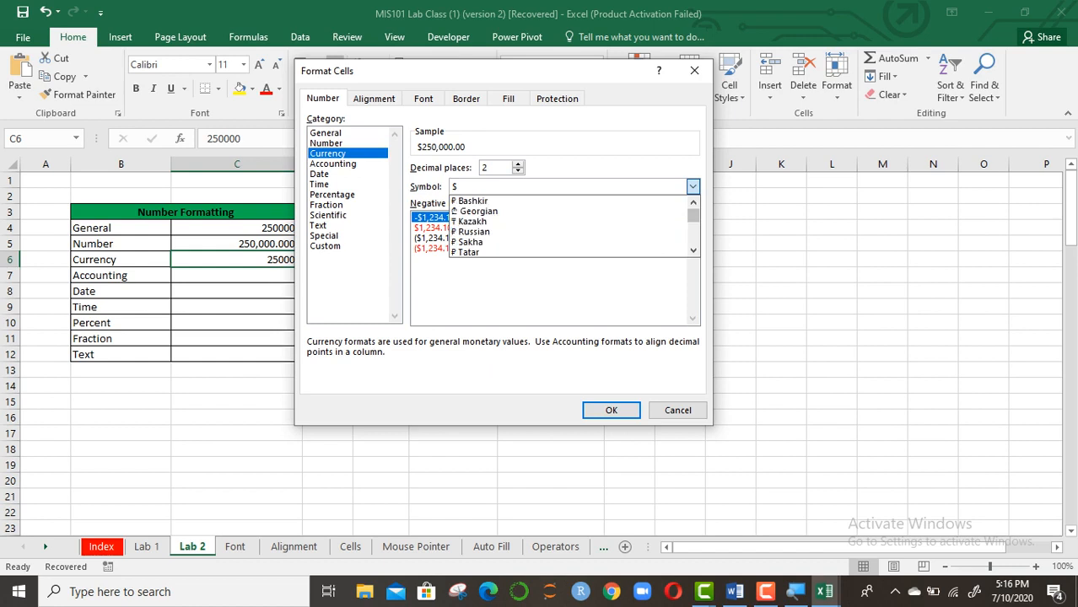
scroll(570, 226, down, 2)
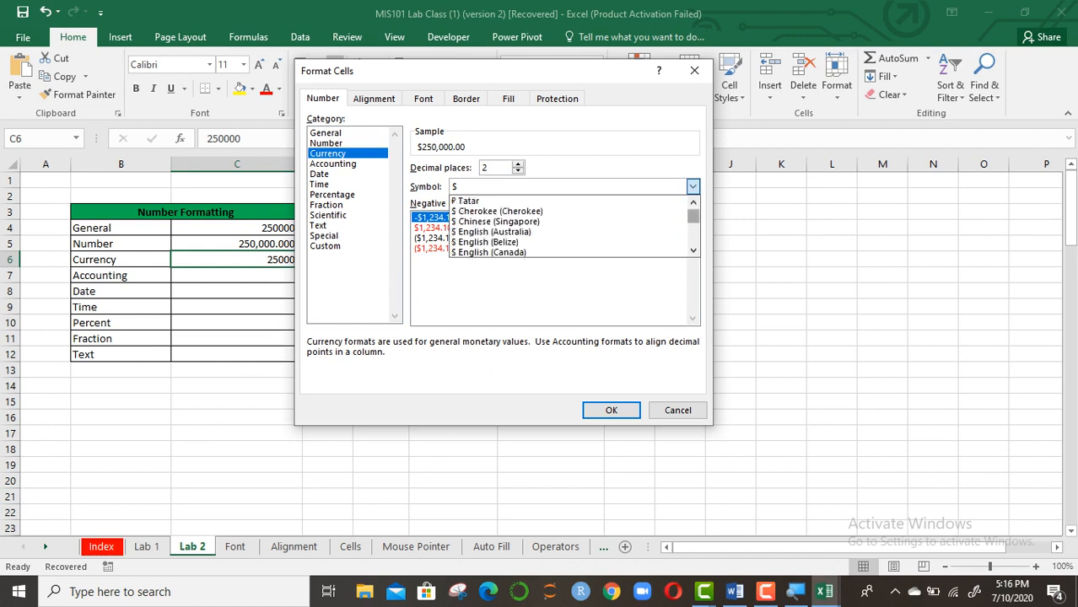
text(bdt)
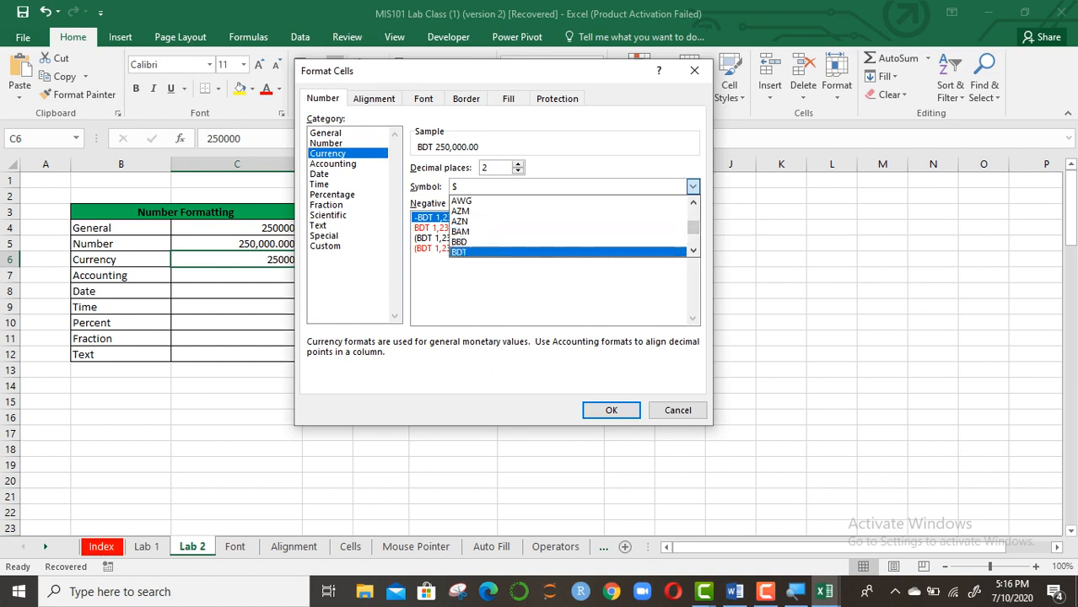
click(694, 251)
click(694, 251)
click(694, 250)
click(694, 251)
click(693, 250)
click(694, 250)
click(693, 215)
click(693, 215)
click(694, 215)
click(694, 215)
click(693, 216)
click(694, 215)
click(694, 215)
click(694, 216)
click(694, 215)
click(693, 239)
click(693, 239)
click(694, 239)
click(694, 250)
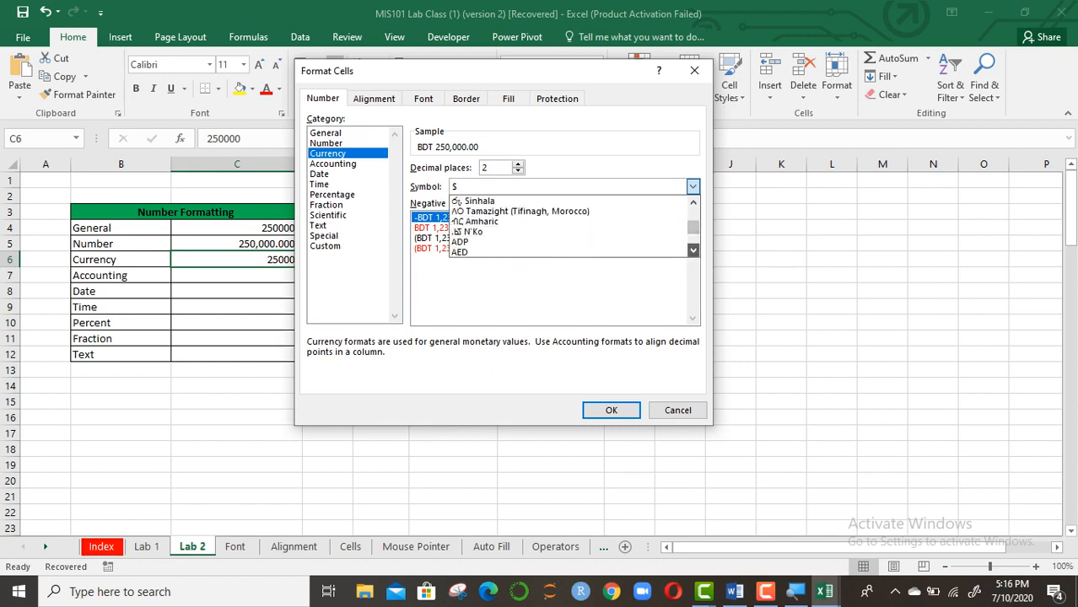
click(694, 250)
click(694, 251)
click(693, 251)
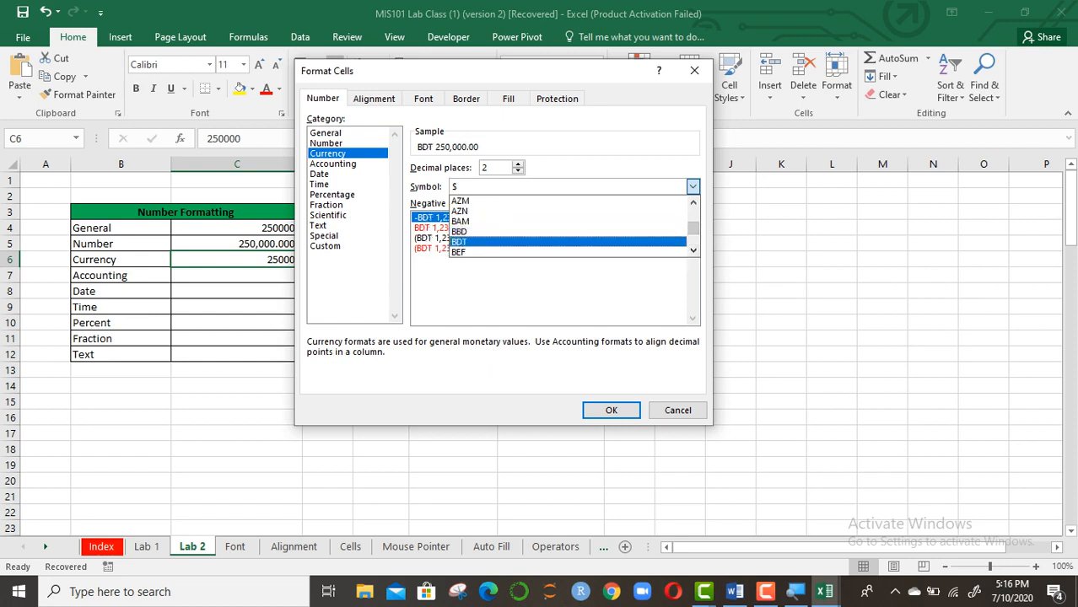
click(472, 241)
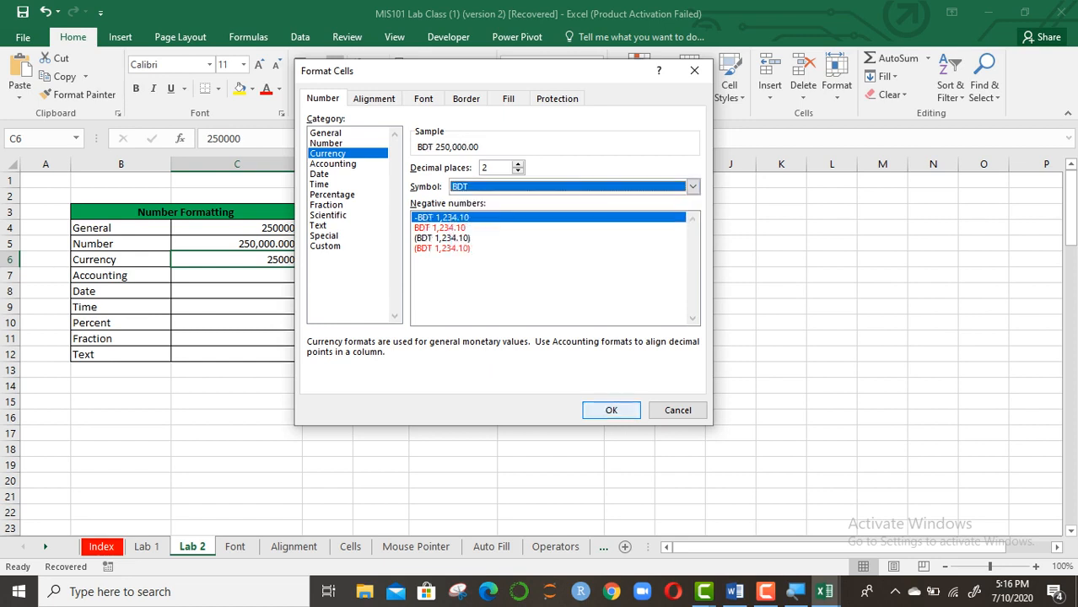
click(611, 410)
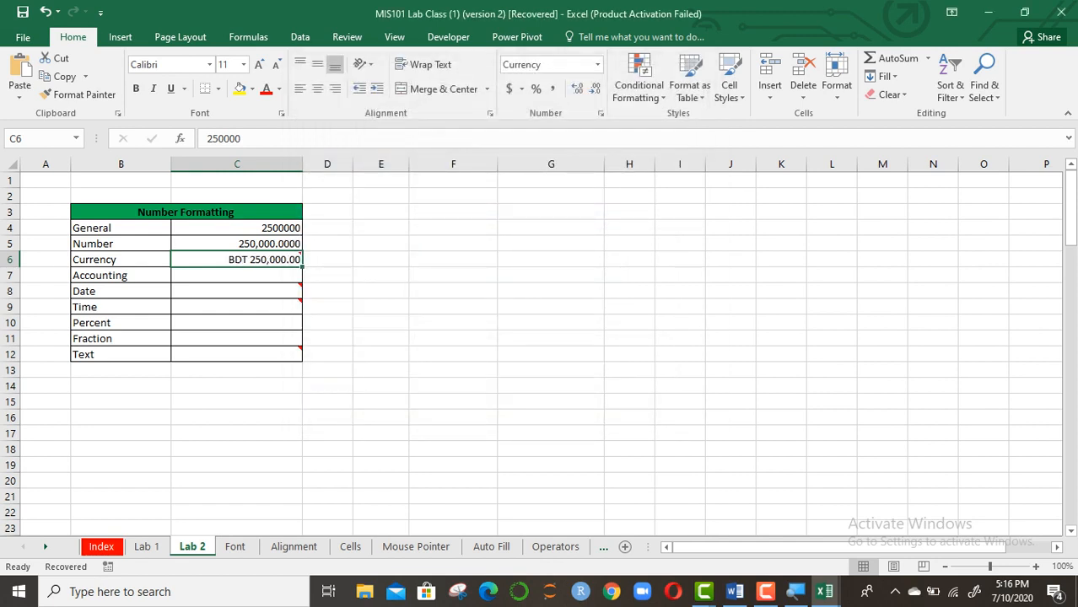
Type 'BDT 250000' as plain text in E6 and widen column E to fit it
click(380, 260)
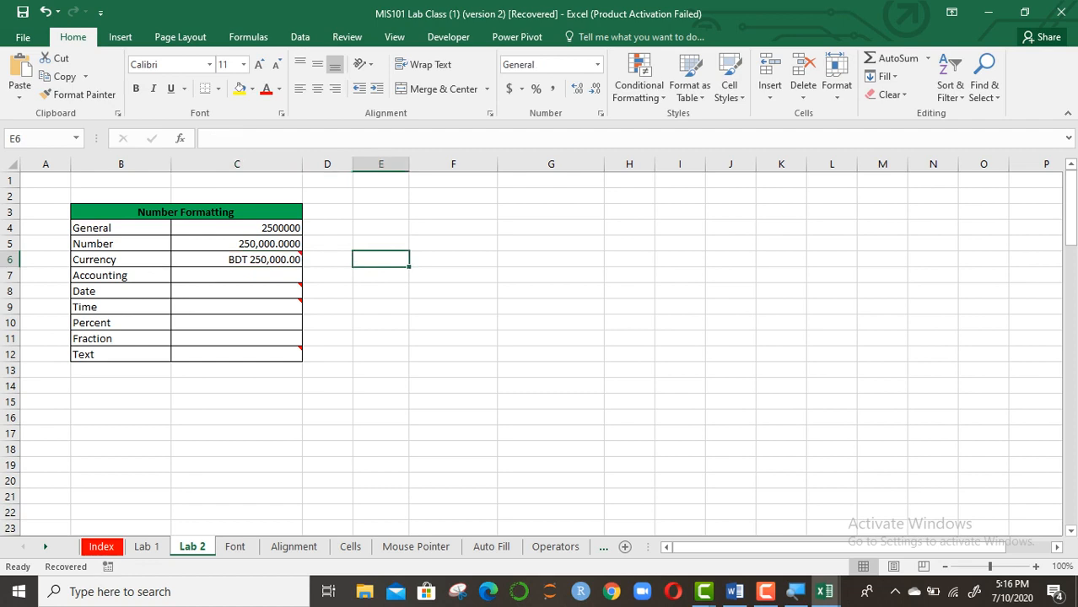
text(BDT 250000)
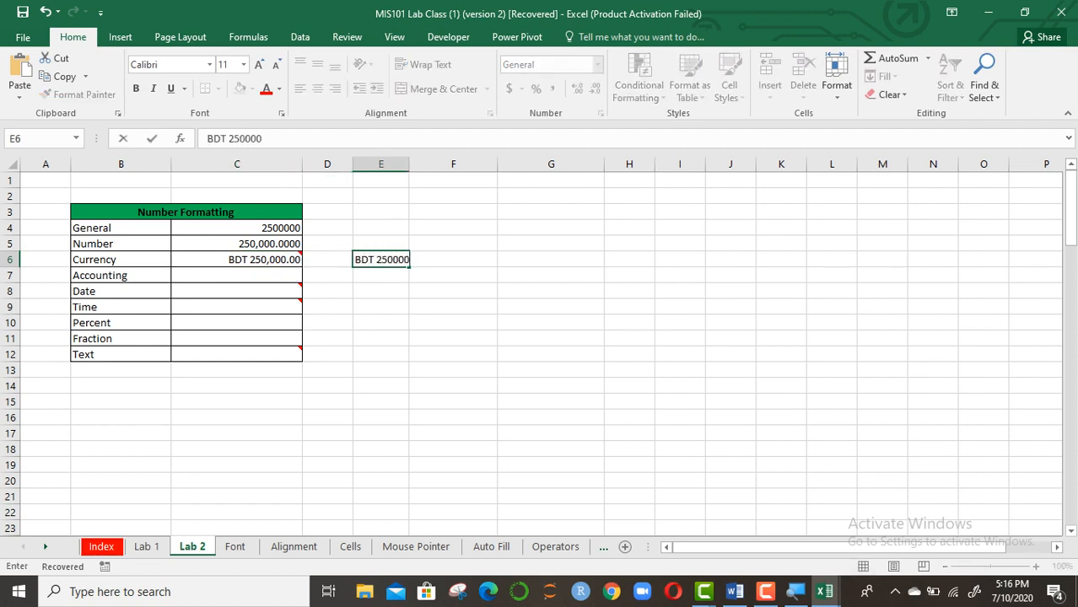
key(Return)
drag(409, 163, 441, 164)
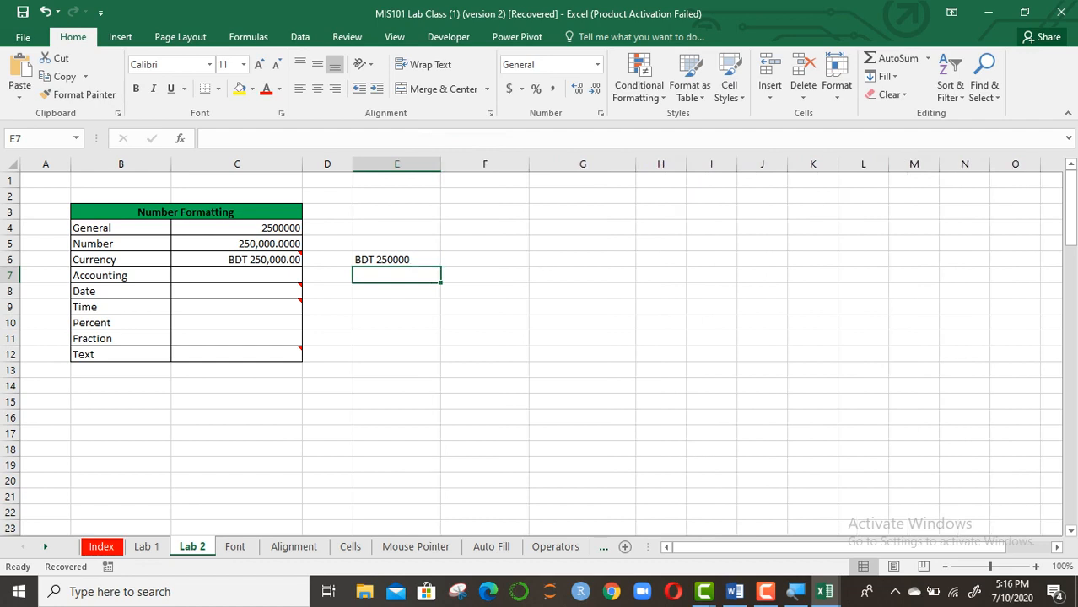
click(396, 260)
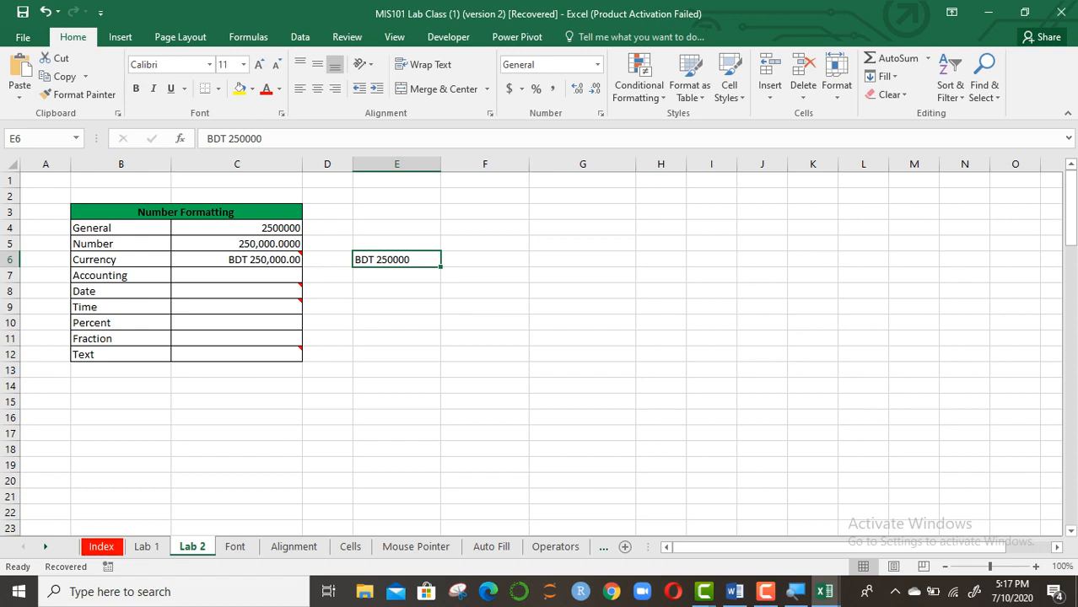
Review the General, Number and Currency values in column C
drag(237, 227, 240, 260)
click(239, 260)
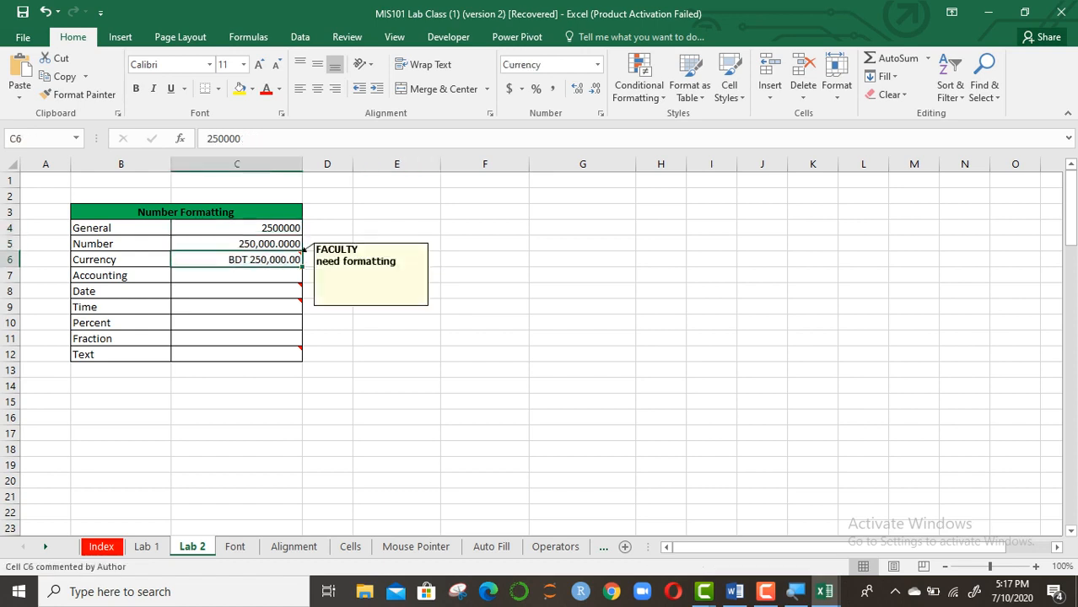
click(397, 370)
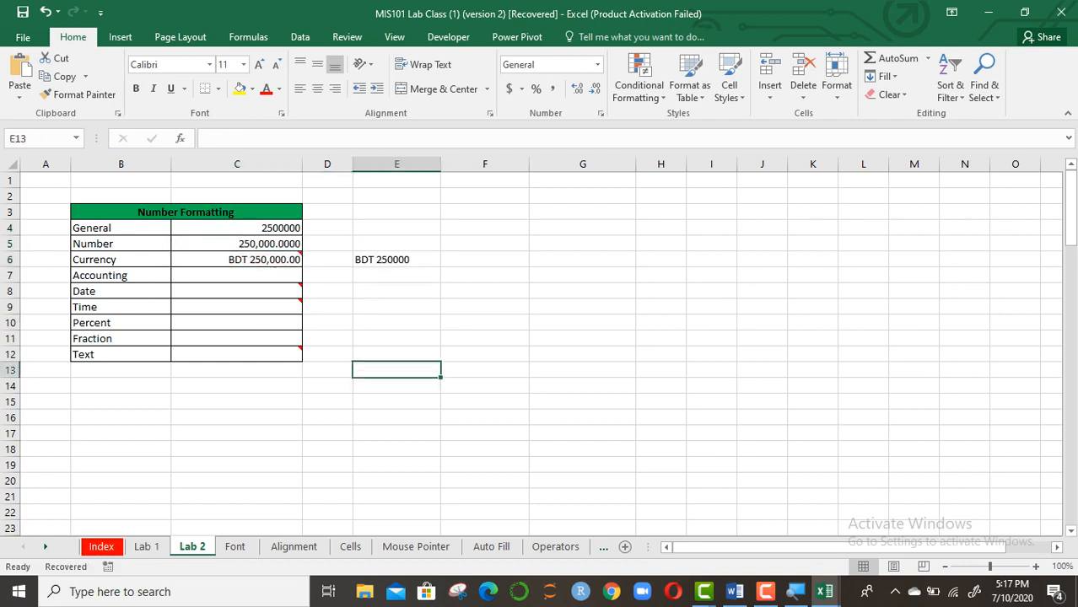
click(397, 260)
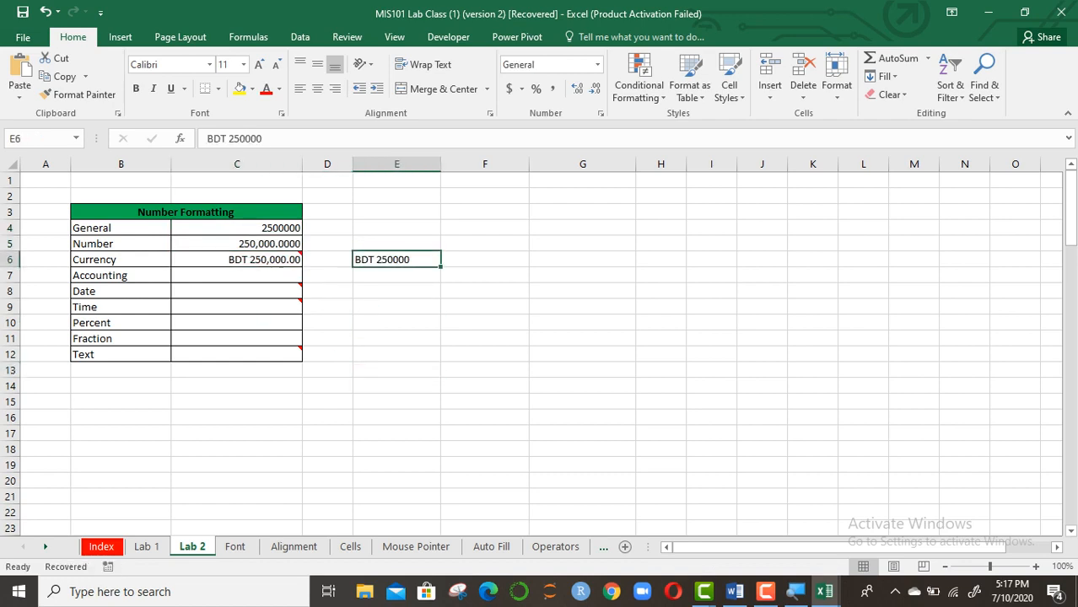
Retype 'BDT 250000' in E6, then delete it so E6 is empty
key(BackSpace)
text(BDT 2)
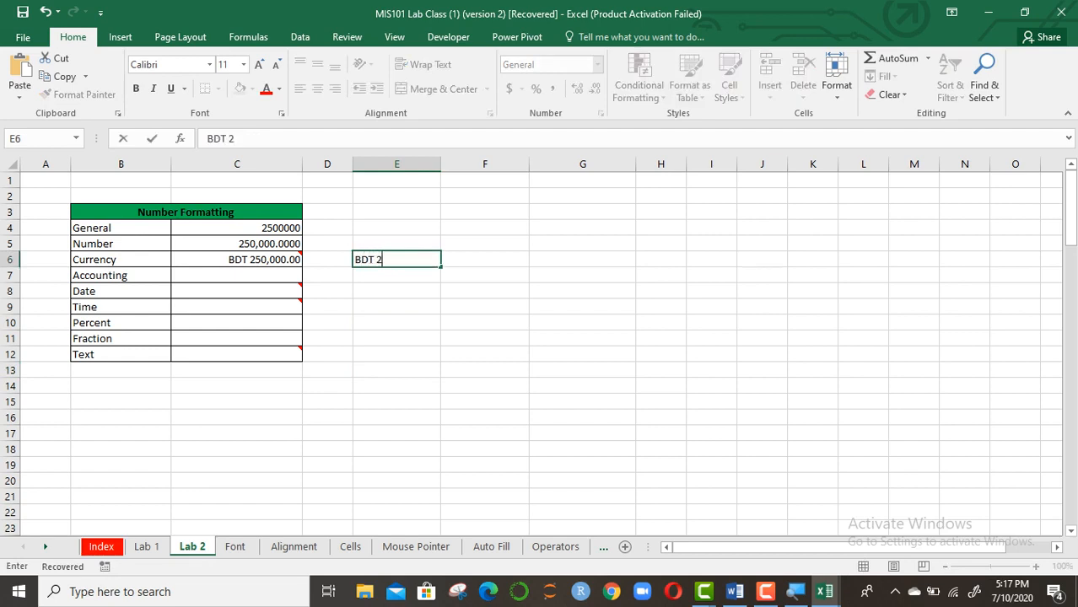
text(50000)
key(Return)
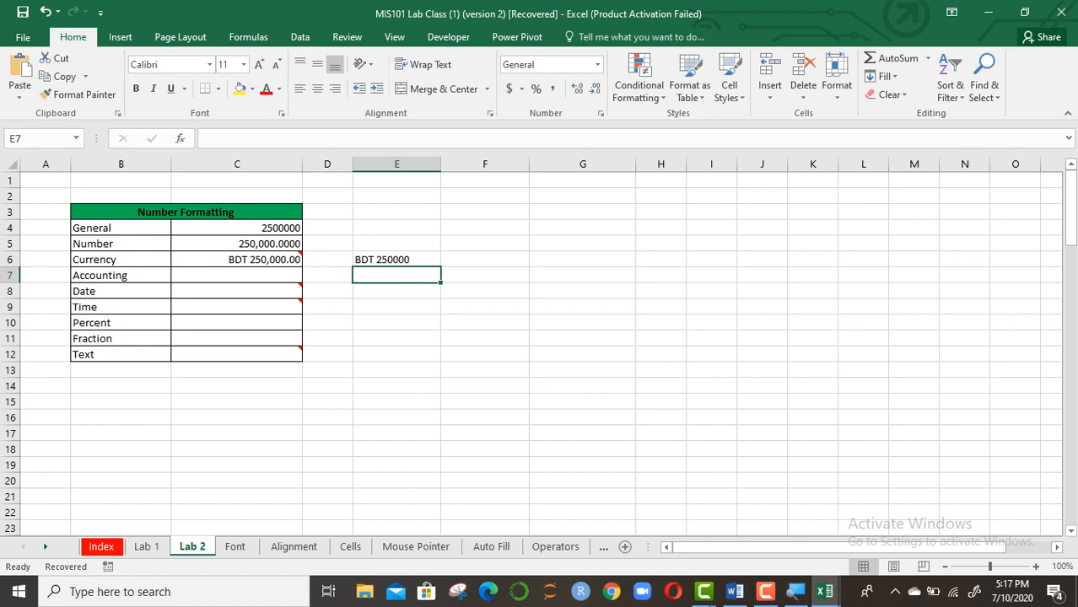
key(Up)
key(BackSpace)
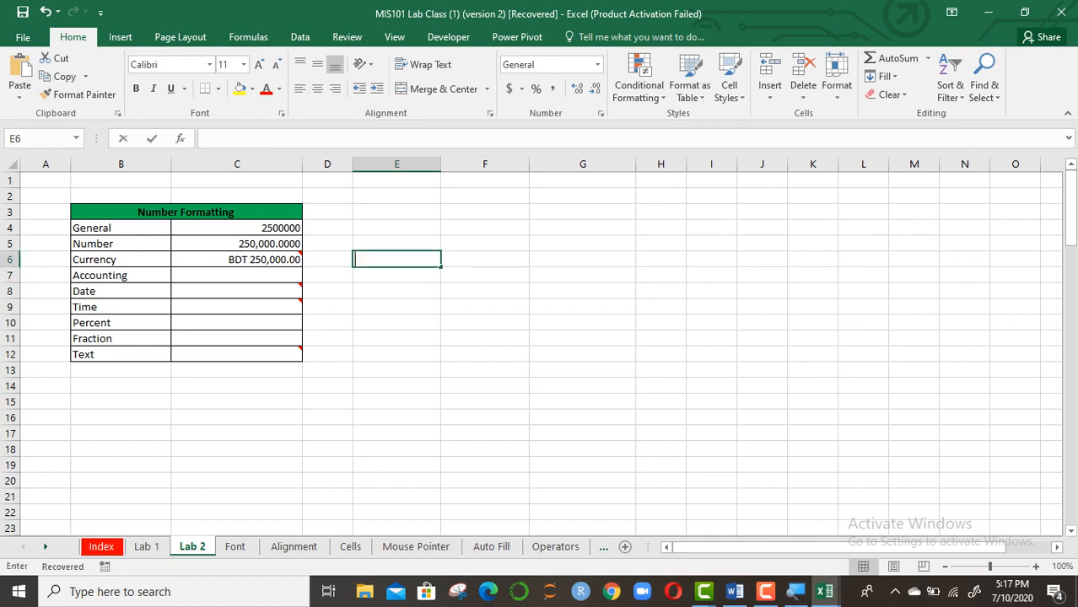
click(327, 387)
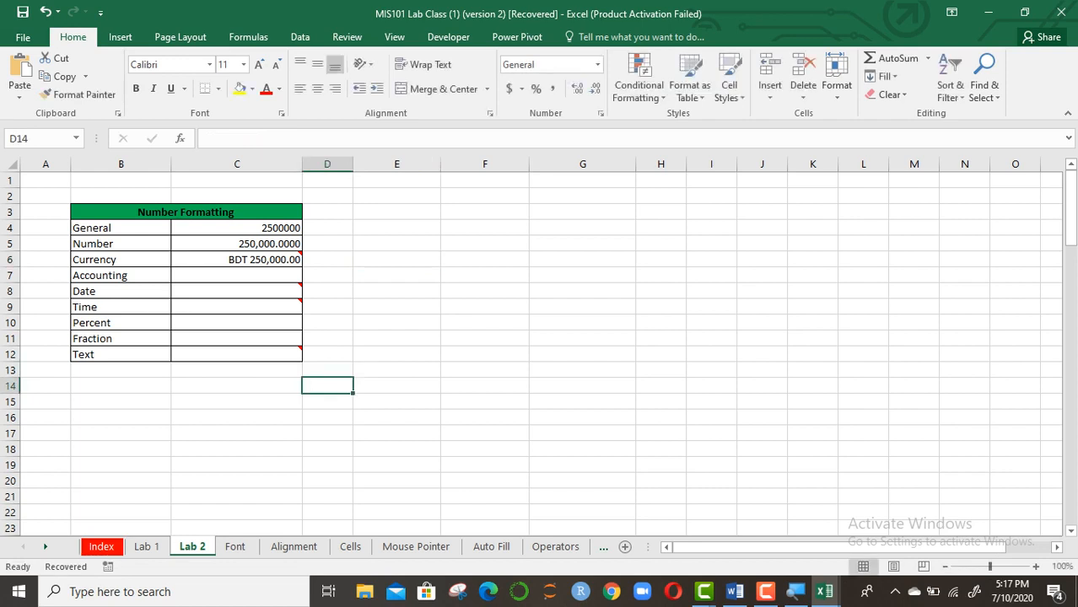
Select the Accounting value cell C7
click(236, 276)
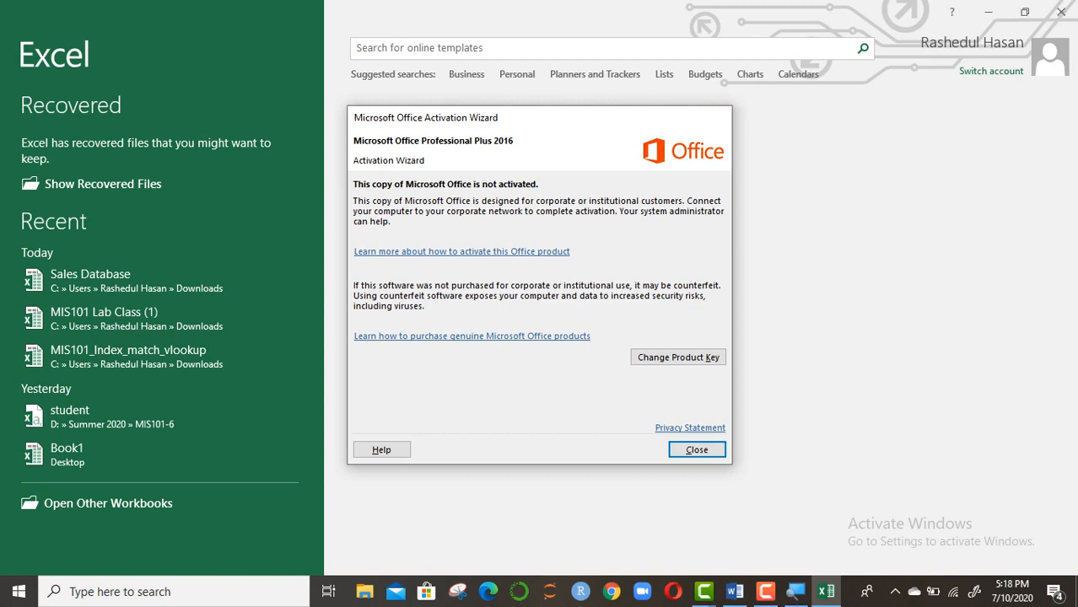
Dismiss the activation notice and reopen the MIS101 Lab Class (1) workbook
click(720, 117)
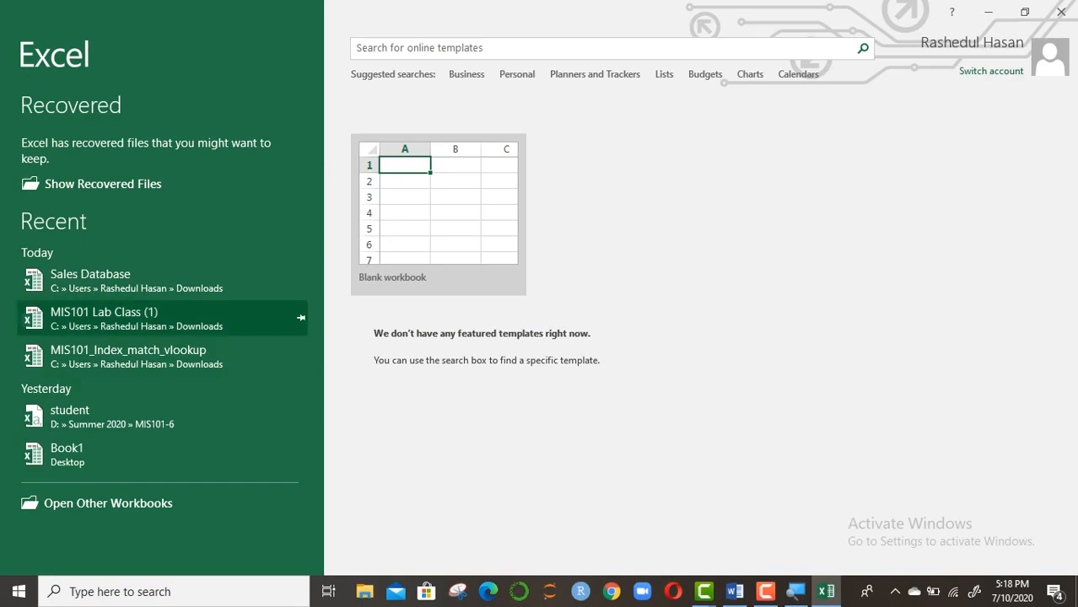
click(127, 318)
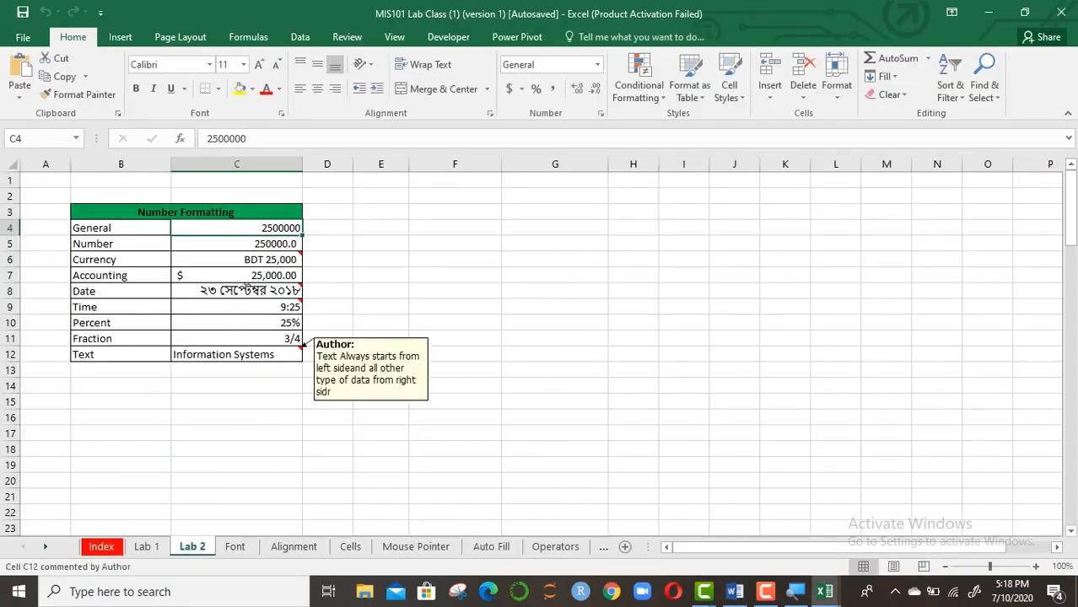
Clear the values in C7:C12 and reset those cells to General format
drag(253, 275, 300, 359)
right_click(255, 291)
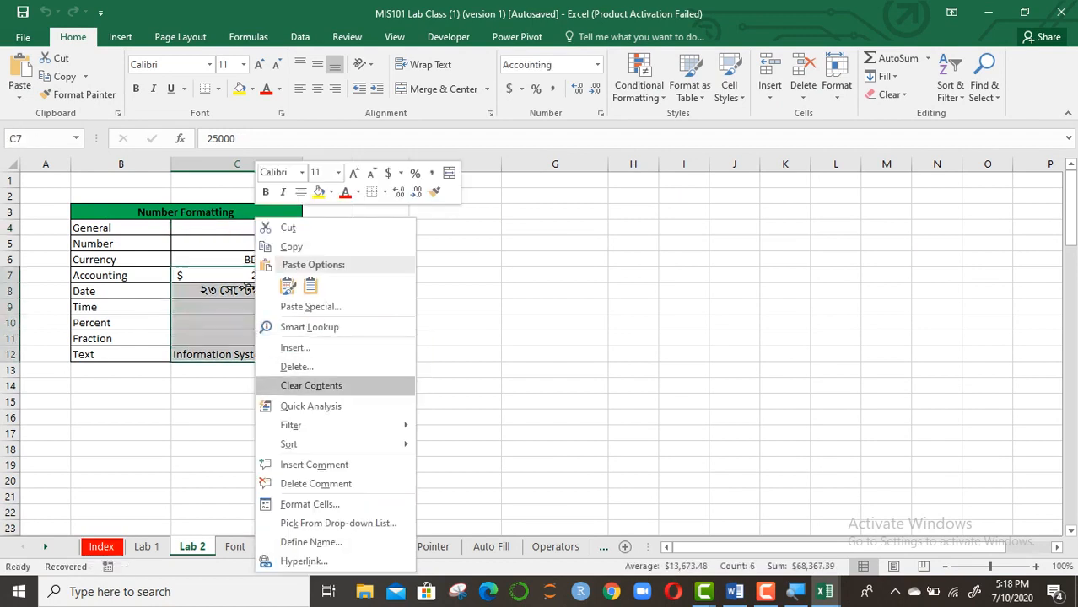
click(311, 386)
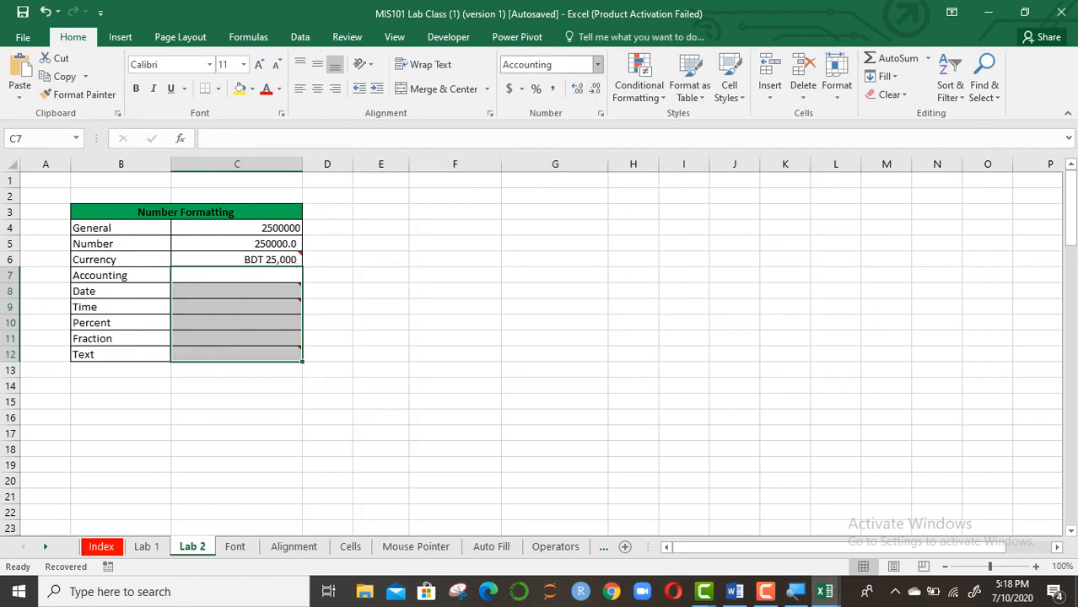
click(597, 64)
key(Down)
key(Down)
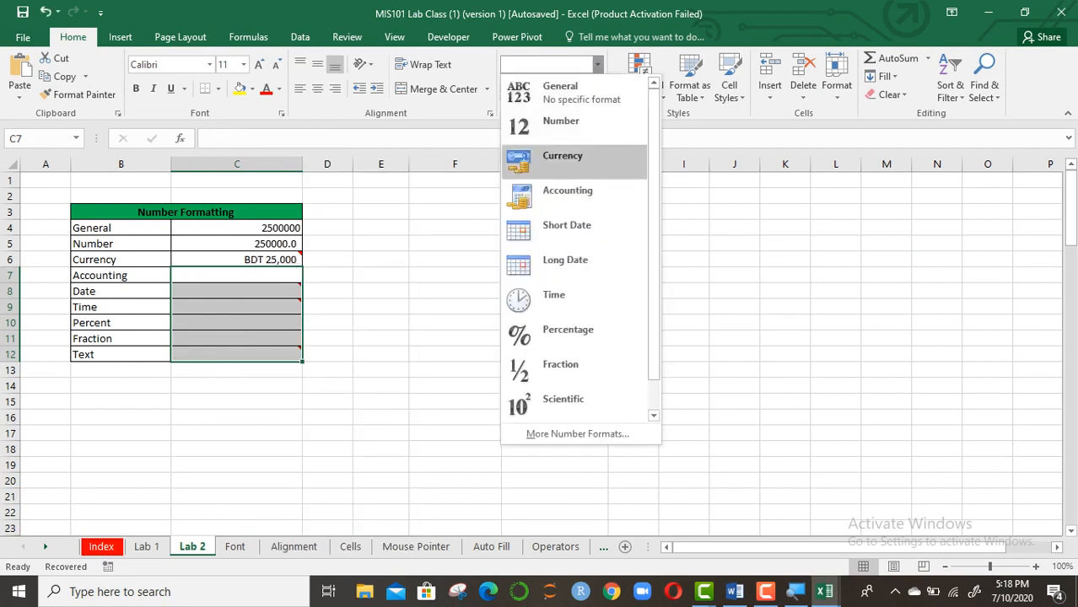
click(560, 92)
click(455, 307)
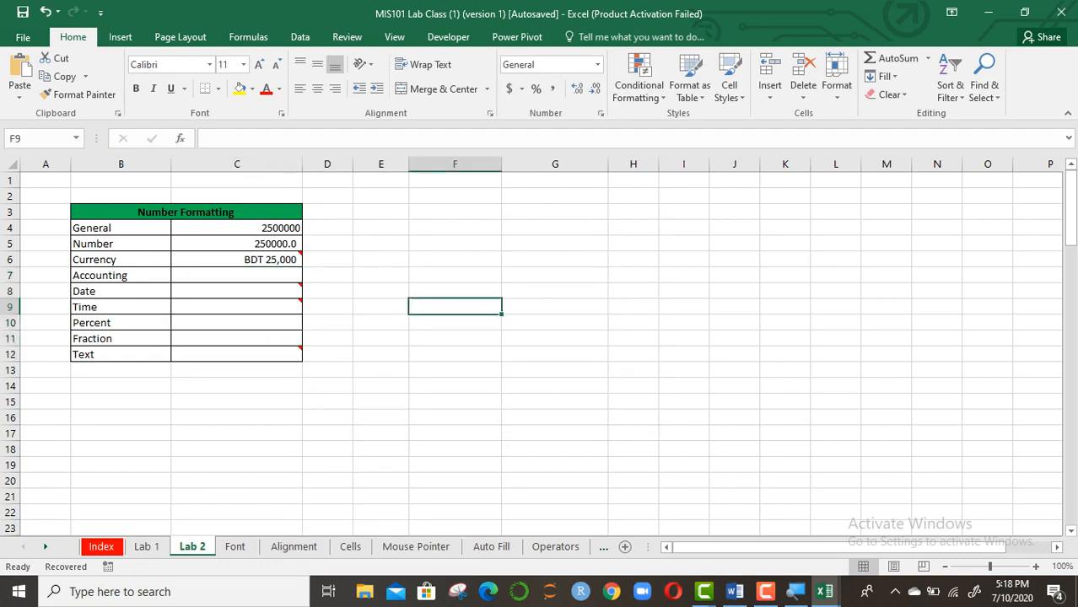
Enter 250000 in Accounting cell C7 and open its Format Cells dialog
mouse_move(253, 291)
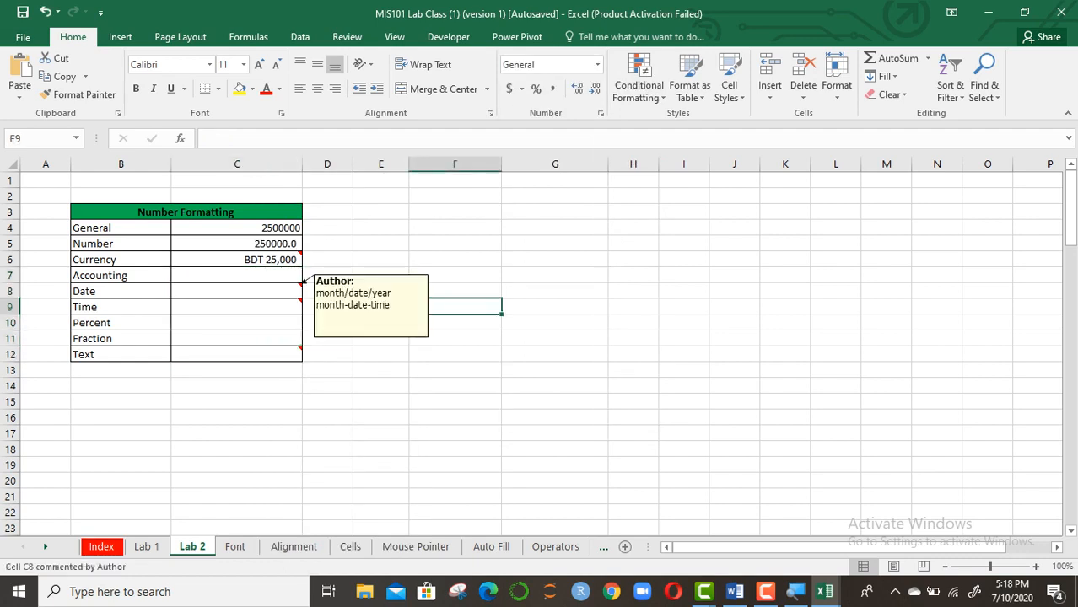
click(236, 276)
text(2)
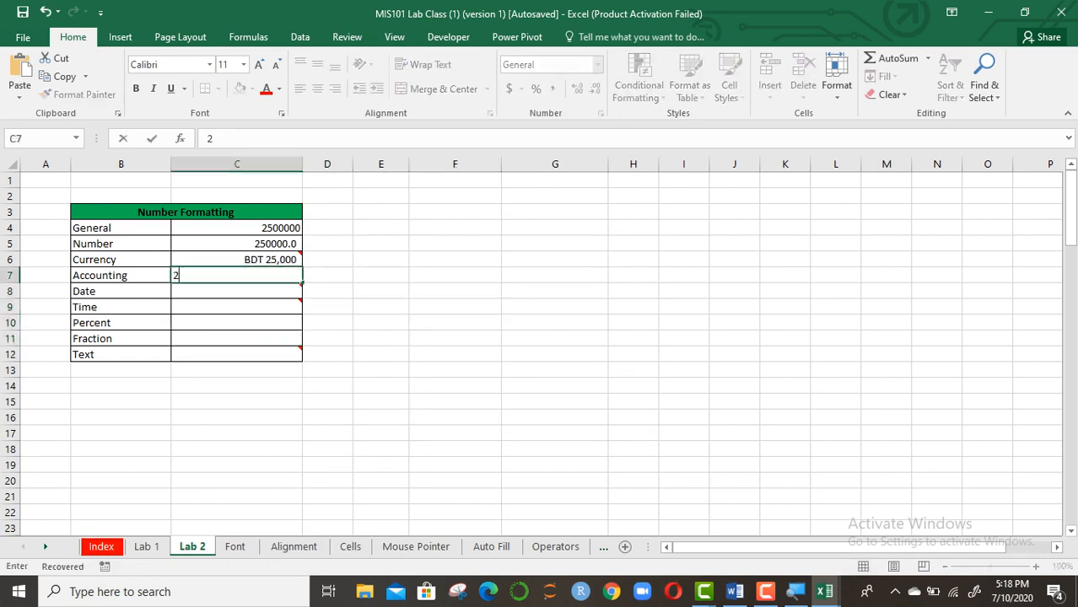
text(50000)
key(Return)
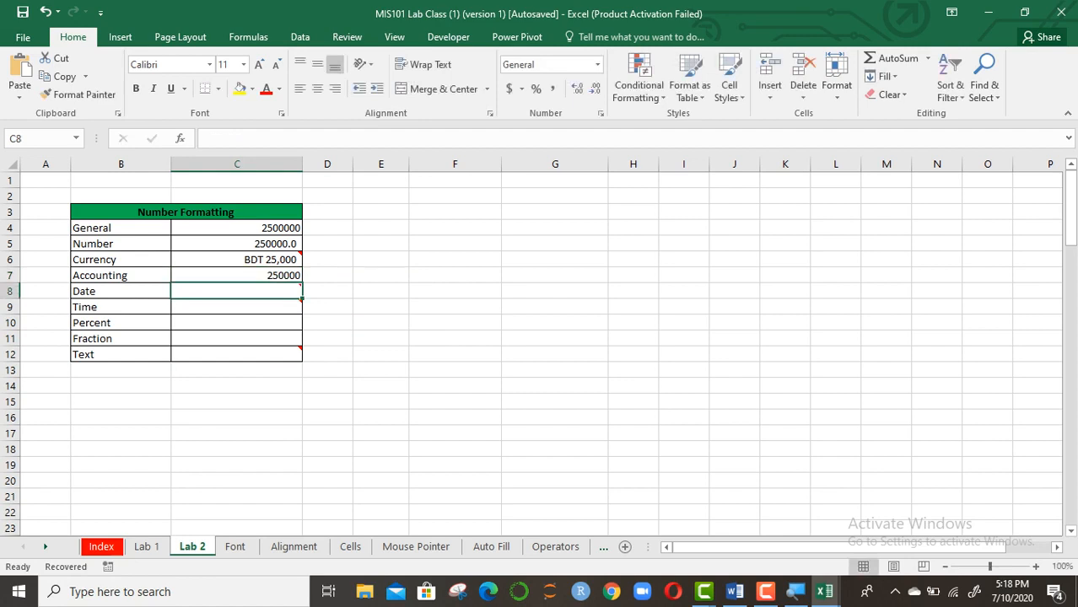
click(236, 276)
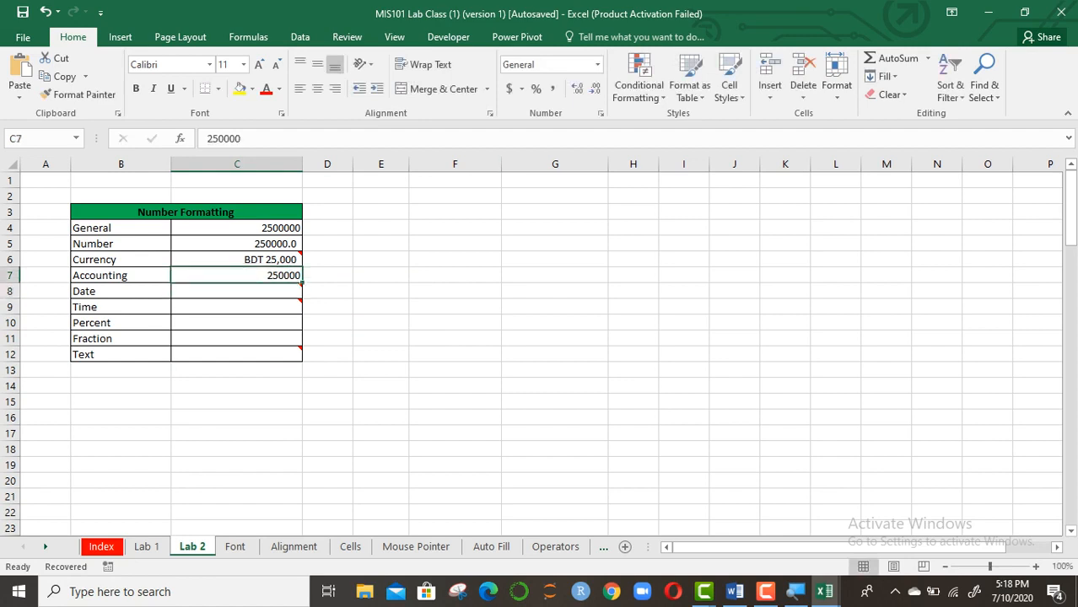
click(601, 113)
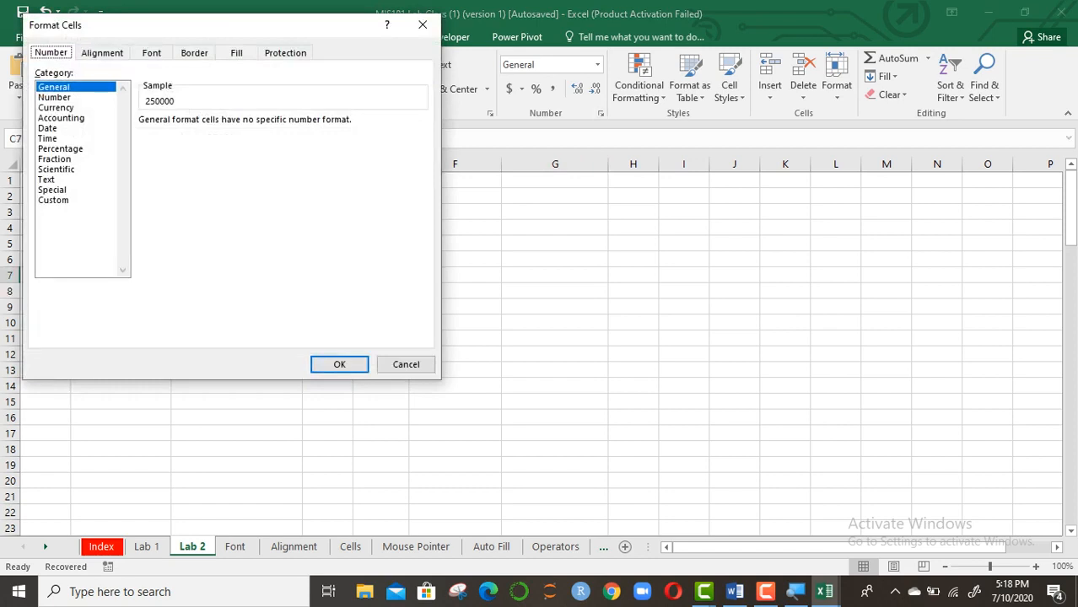
Format C7 as Accounting with the BDT symbol and 2 decimal places
click(61, 118)
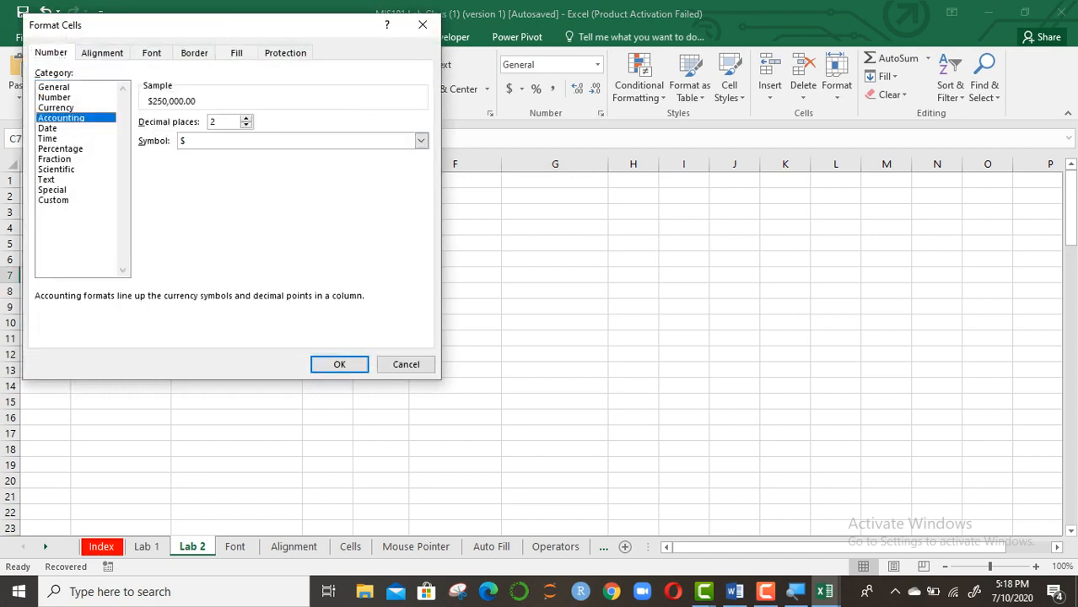
click(247, 118)
click(246, 124)
click(246, 125)
click(247, 125)
click(247, 118)
click(246, 118)
click(420, 141)
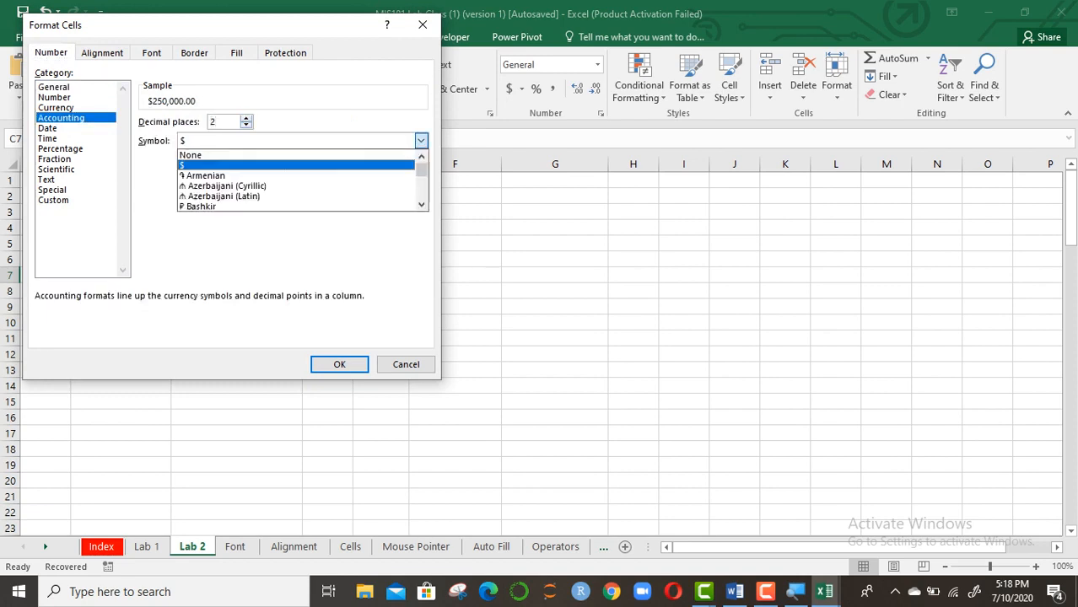
text(bdt)
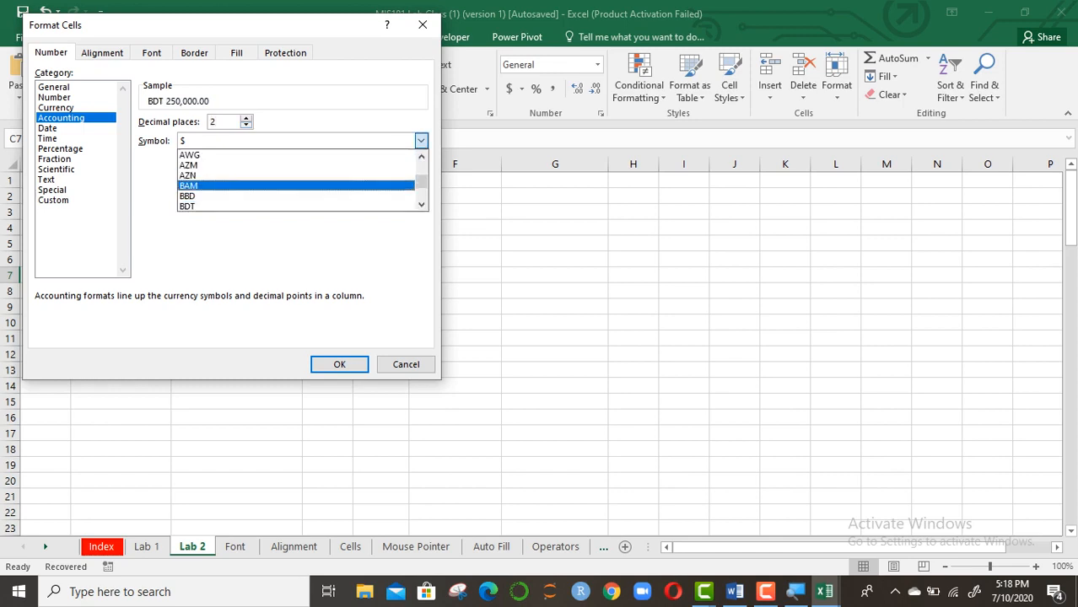
click(189, 206)
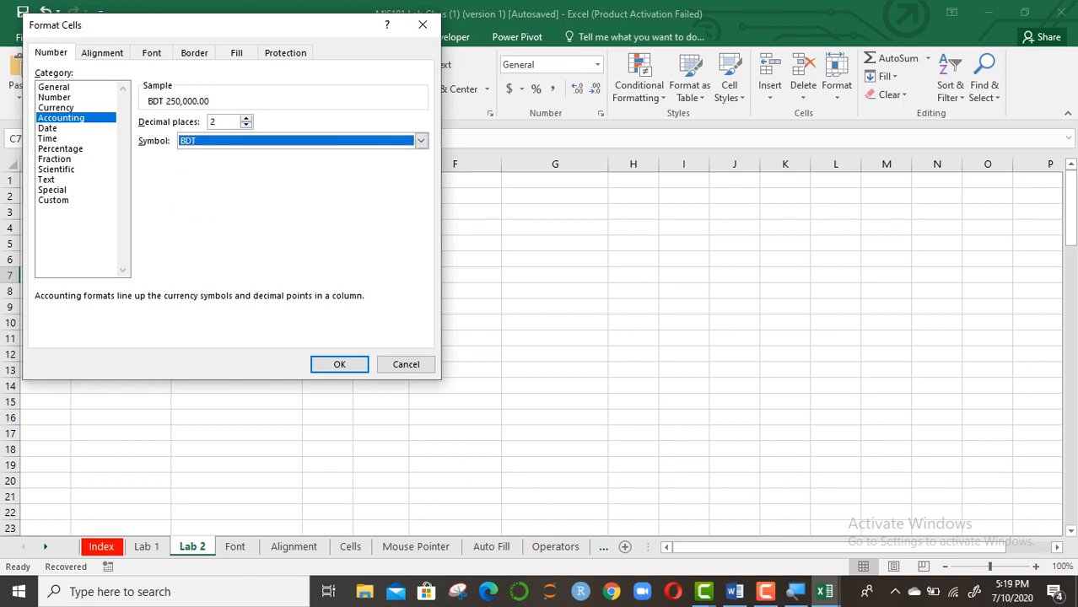
click(340, 365)
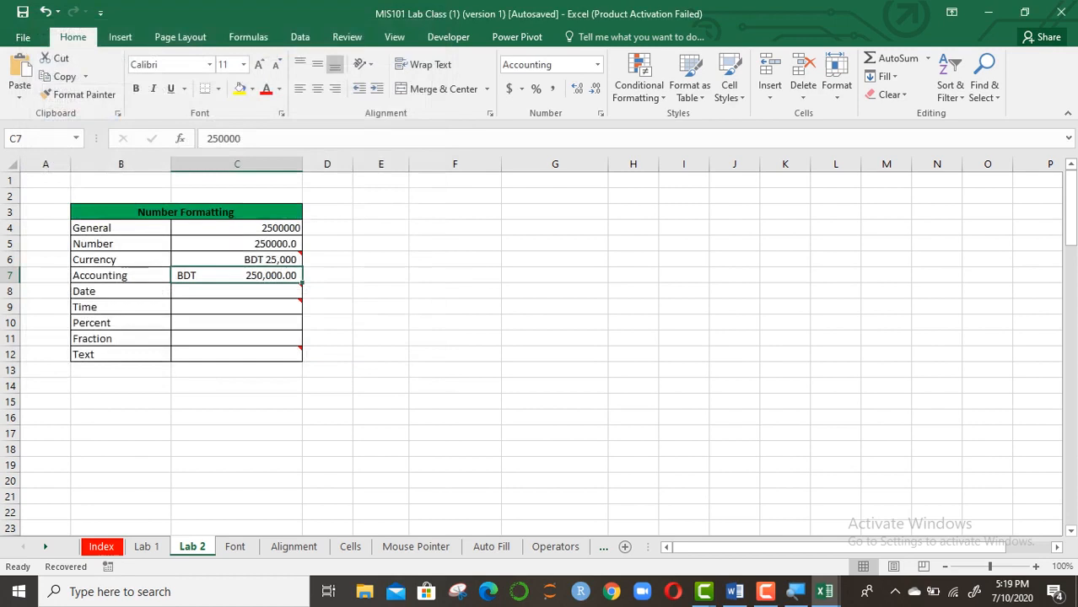
click(380, 307)
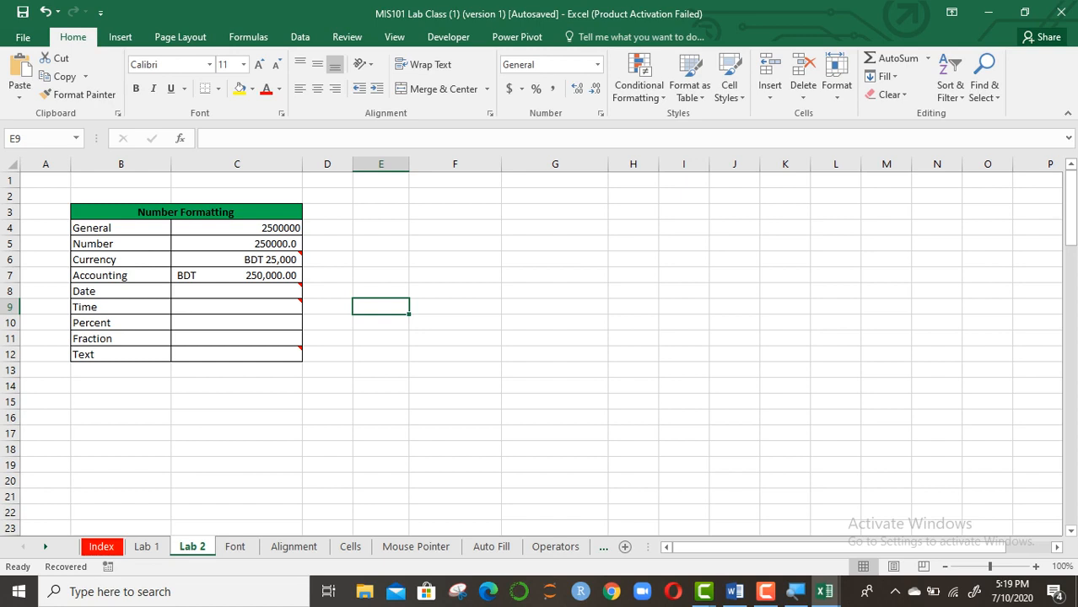
click(296, 257)
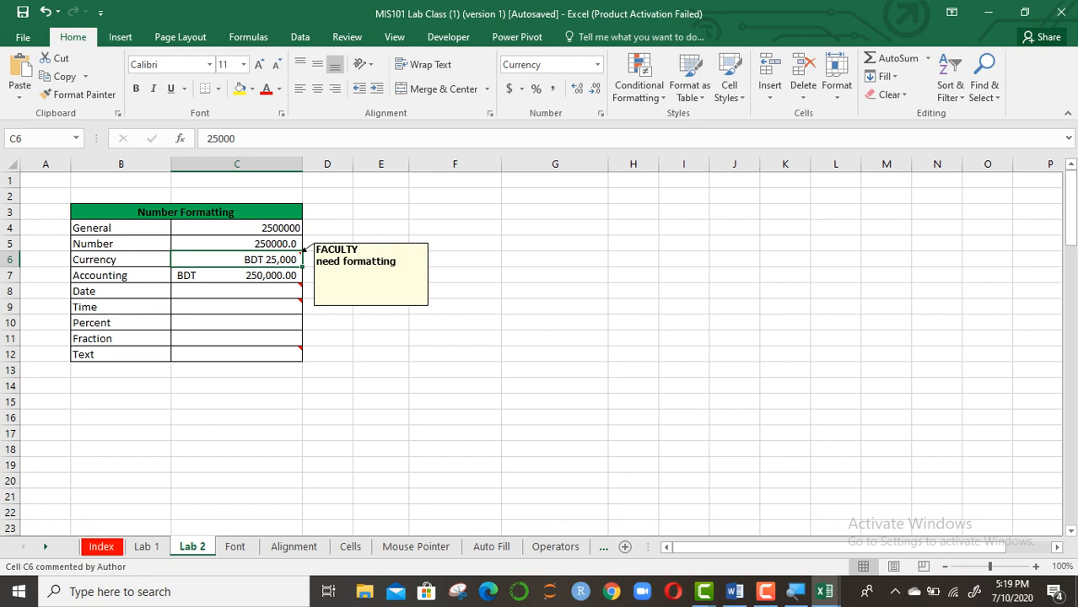
click(295, 289)
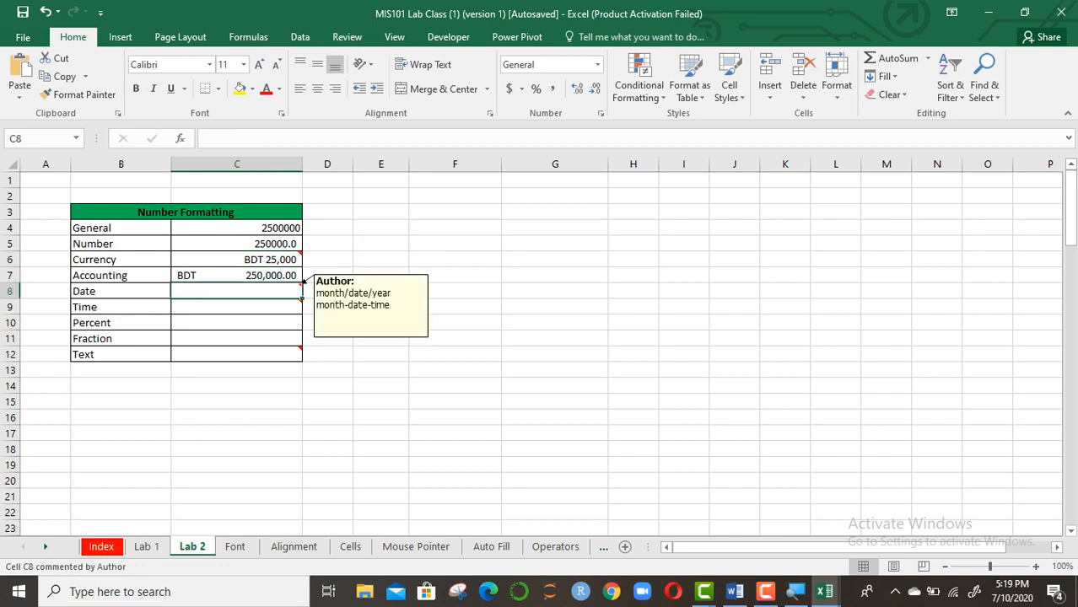
click(455, 370)
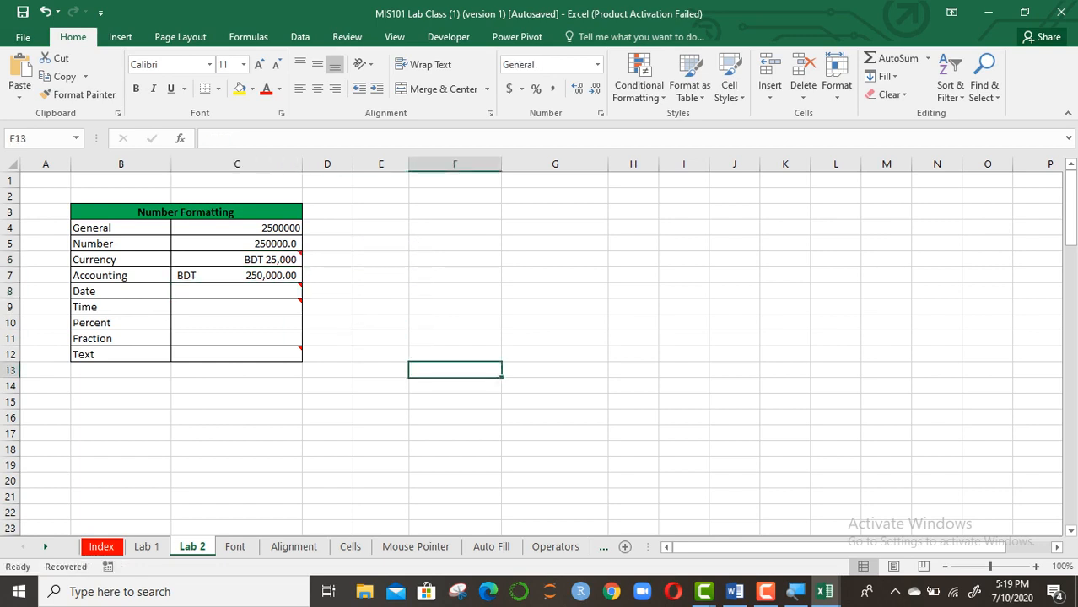
click(237, 291)
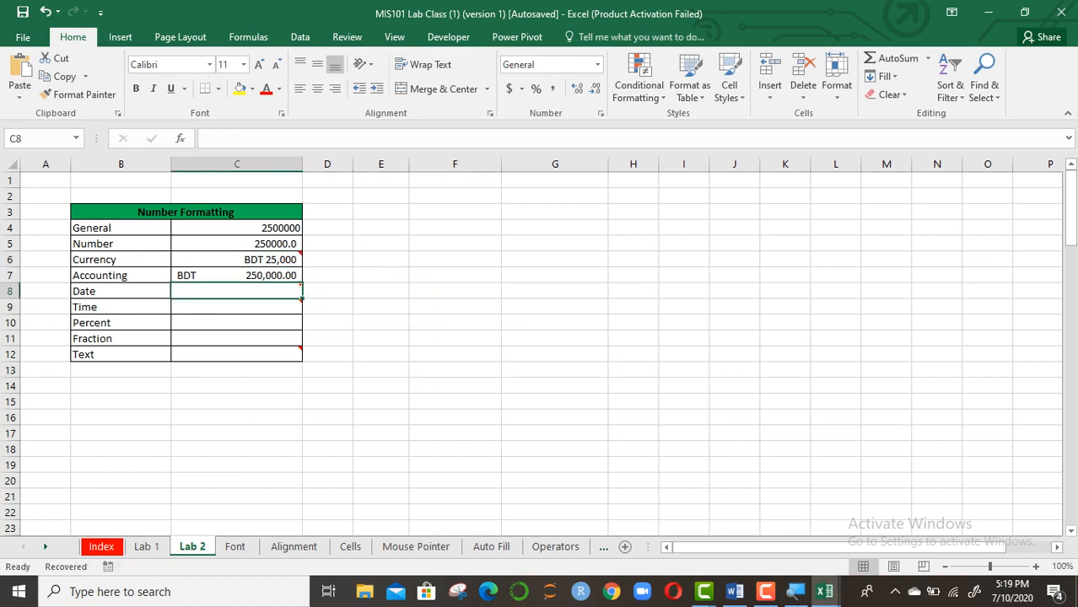
mouse_move(237, 307)
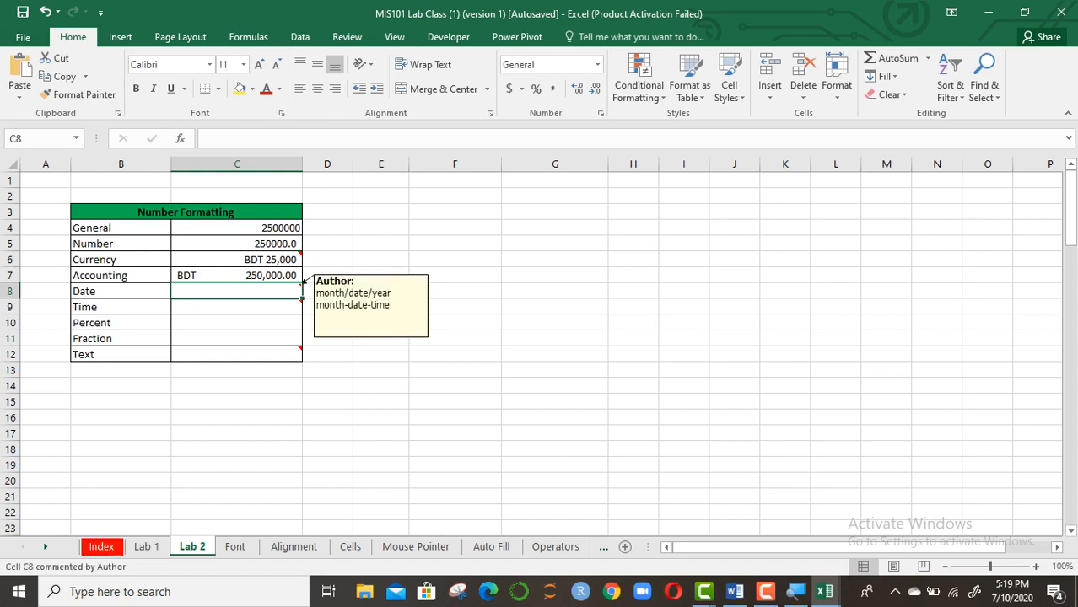
click(381, 371)
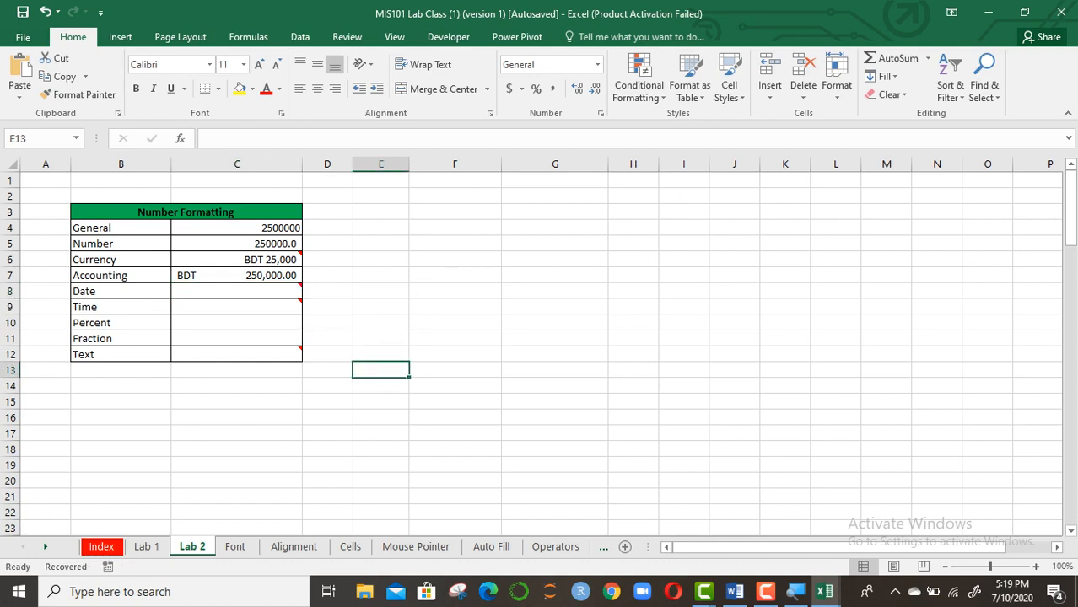
click(381, 291)
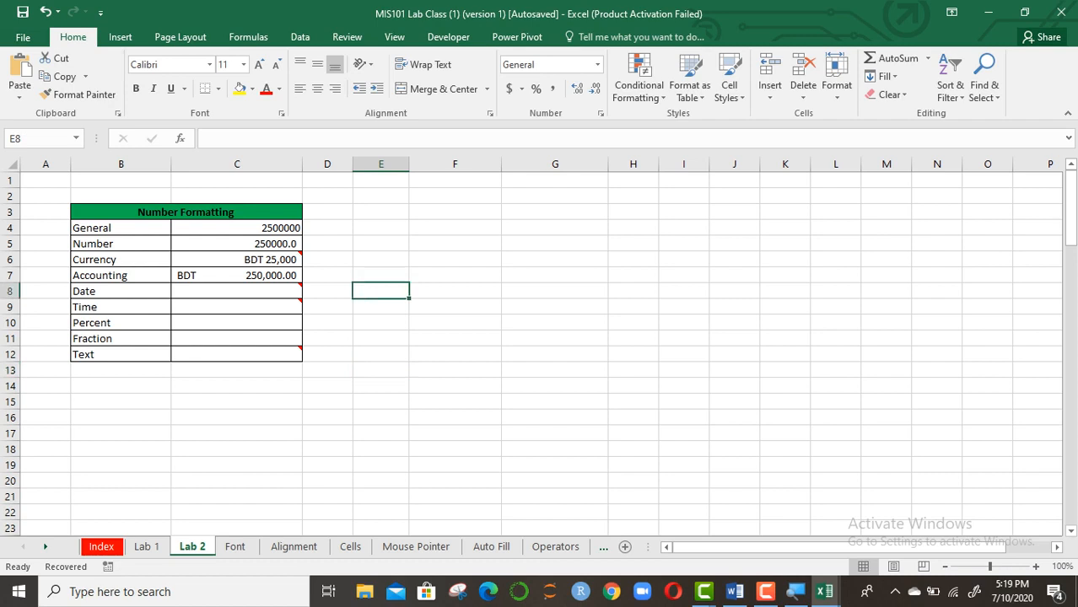
Enter 1 in E8 and format it as Short Date, showing 1/1/1900
text(1)
key(Return)
click(381, 291)
click(597, 64)
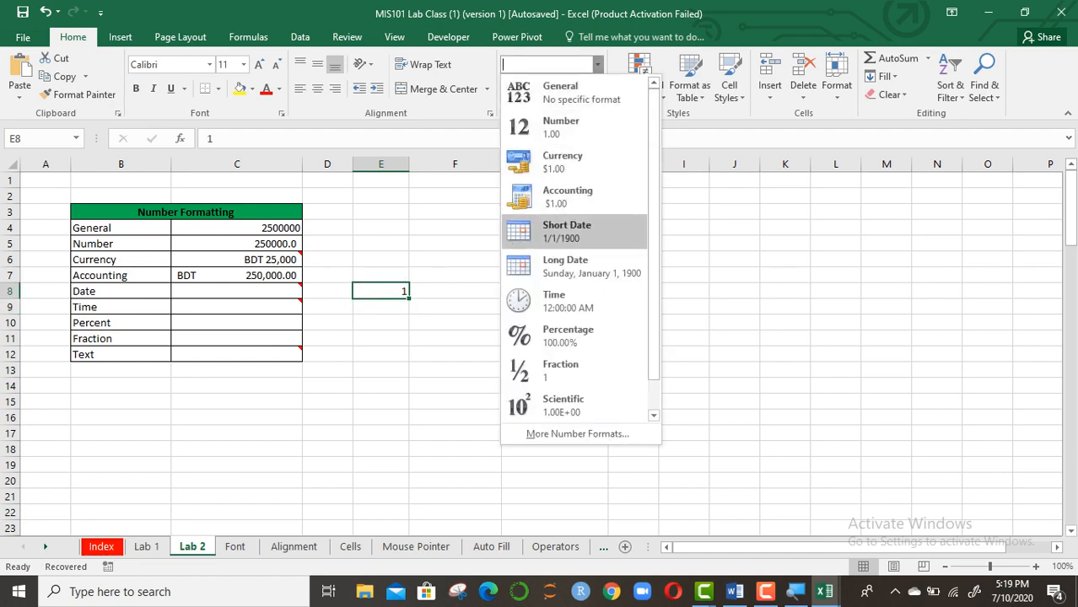
click(567, 232)
click(455, 323)
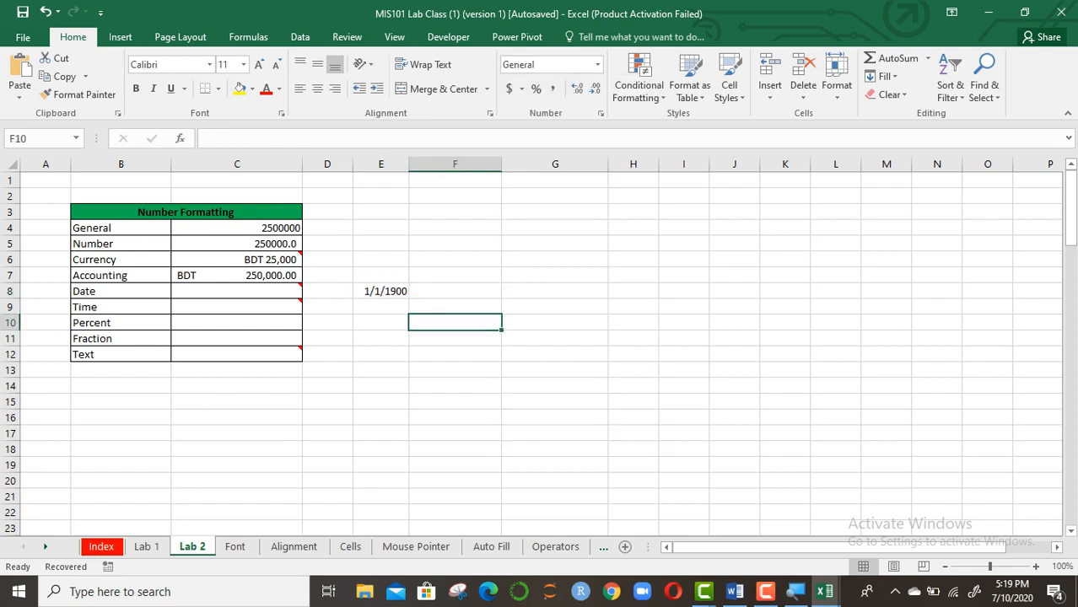
click(455, 307)
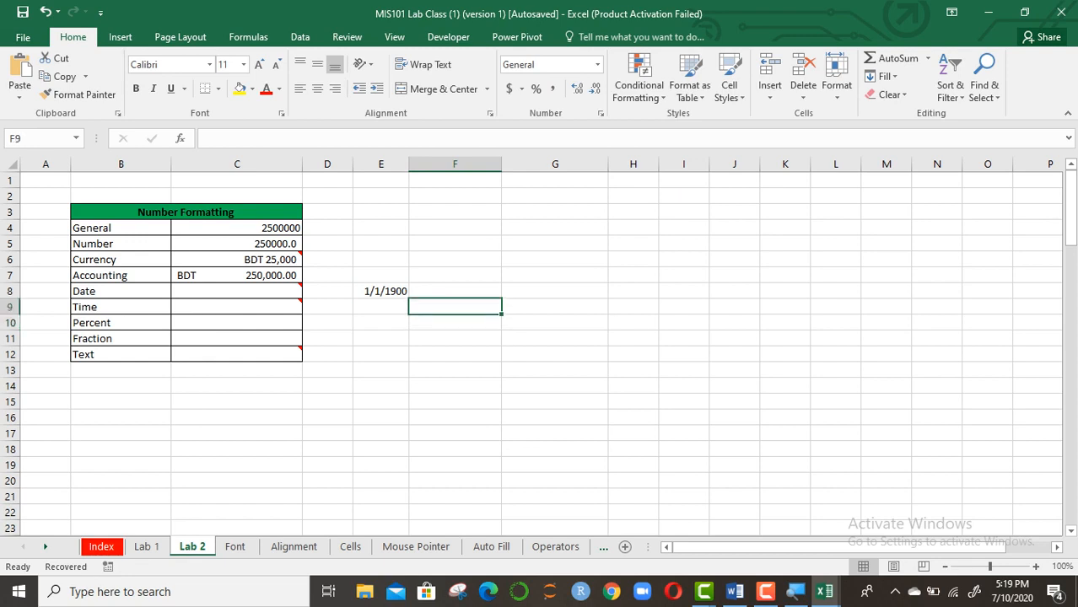
Enter 2 in F8 and format it as Short Date, showing 1/2/1900
click(455, 291)
text(2)
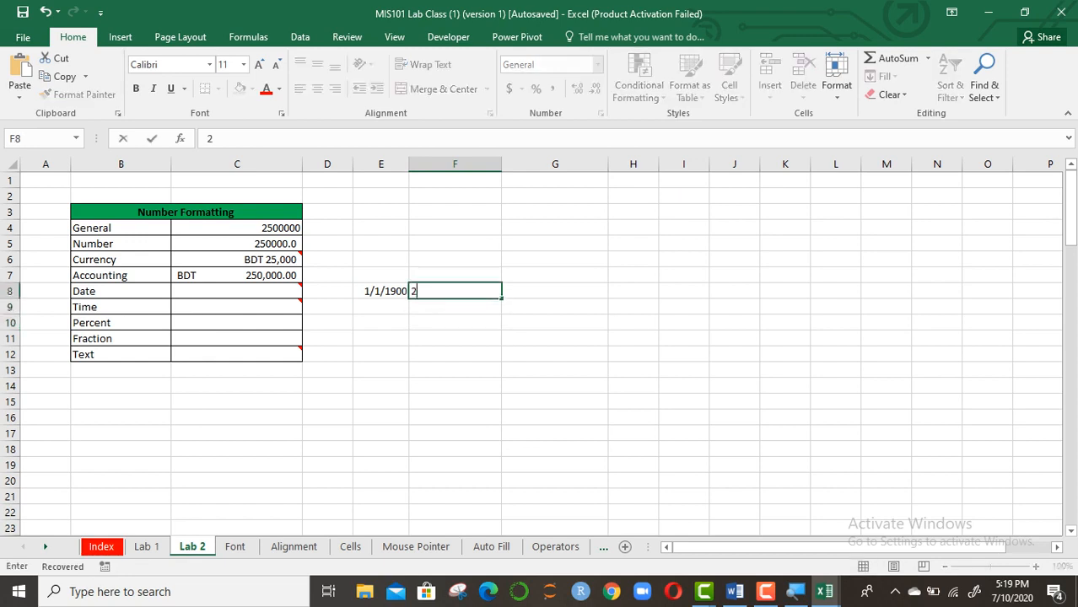
click(454, 403)
click(454, 291)
click(598, 64)
key(Down)
key(Down)
key(Down)
key(Down)
key(Down)
key(Return)
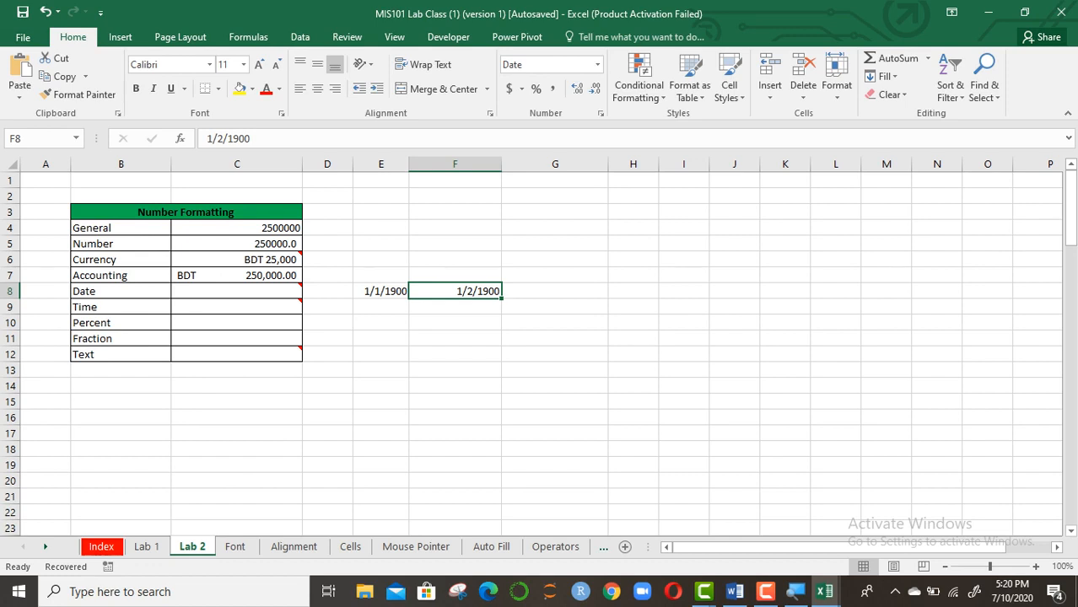
click(381, 291)
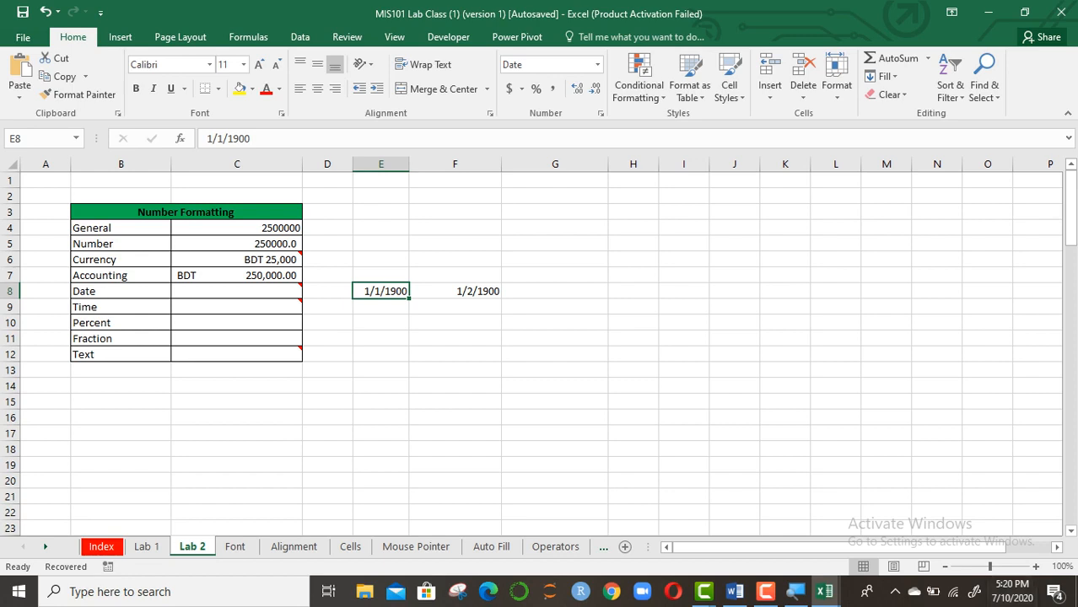
Draw a text box over F7:H12 beside the table
click(120, 36)
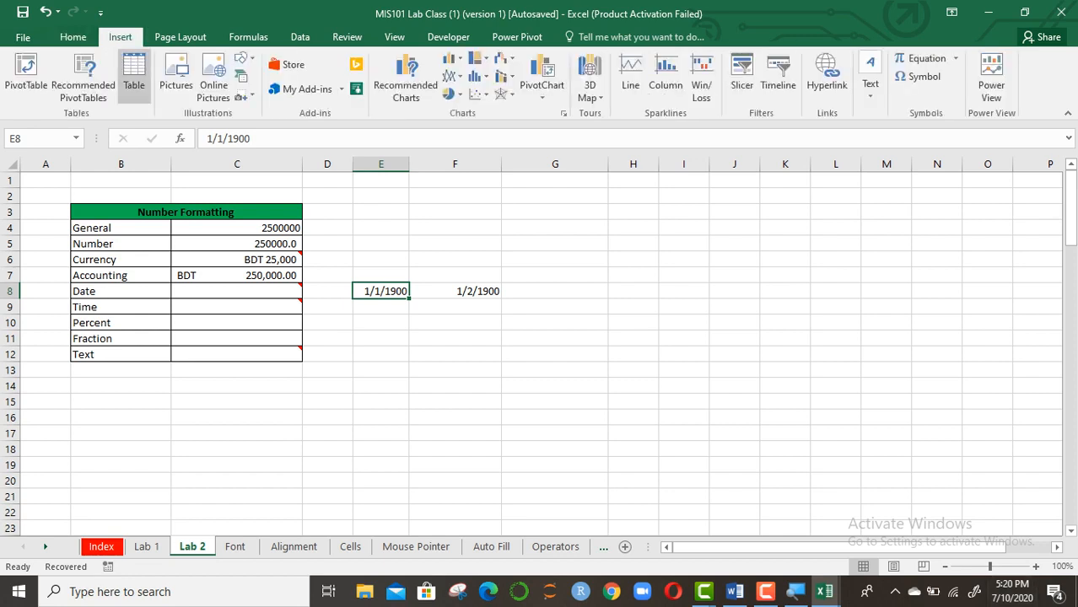
click(243, 59)
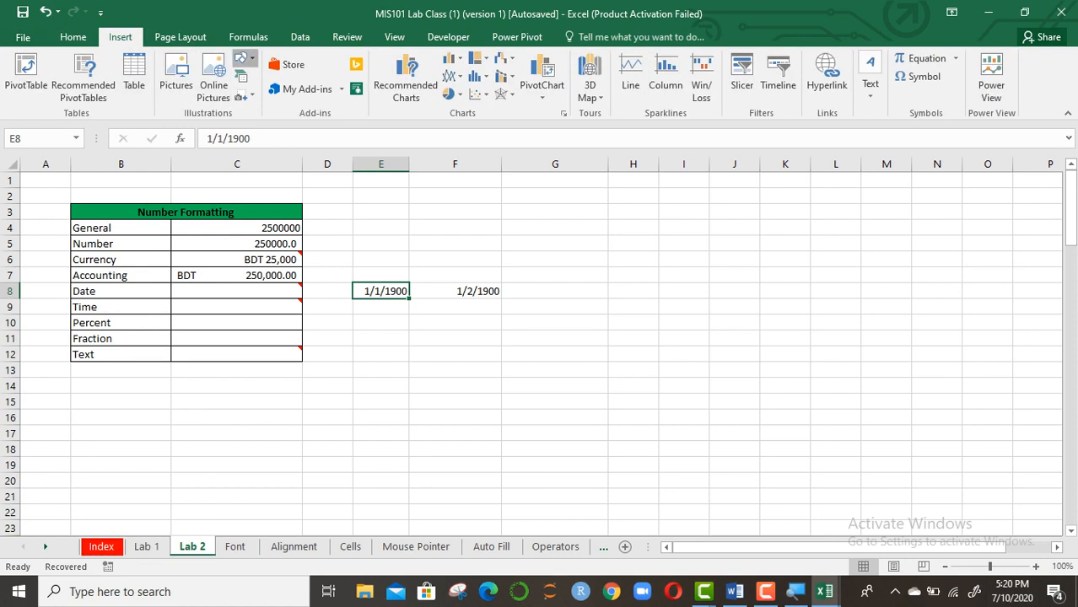
click(242, 95)
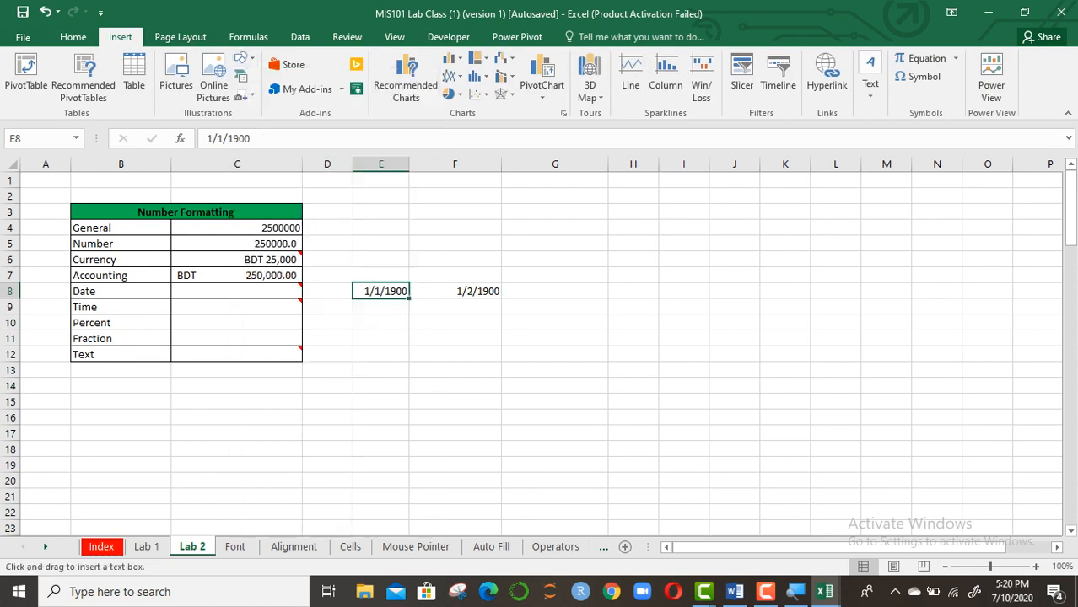
drag(416, 231, 645, 371)
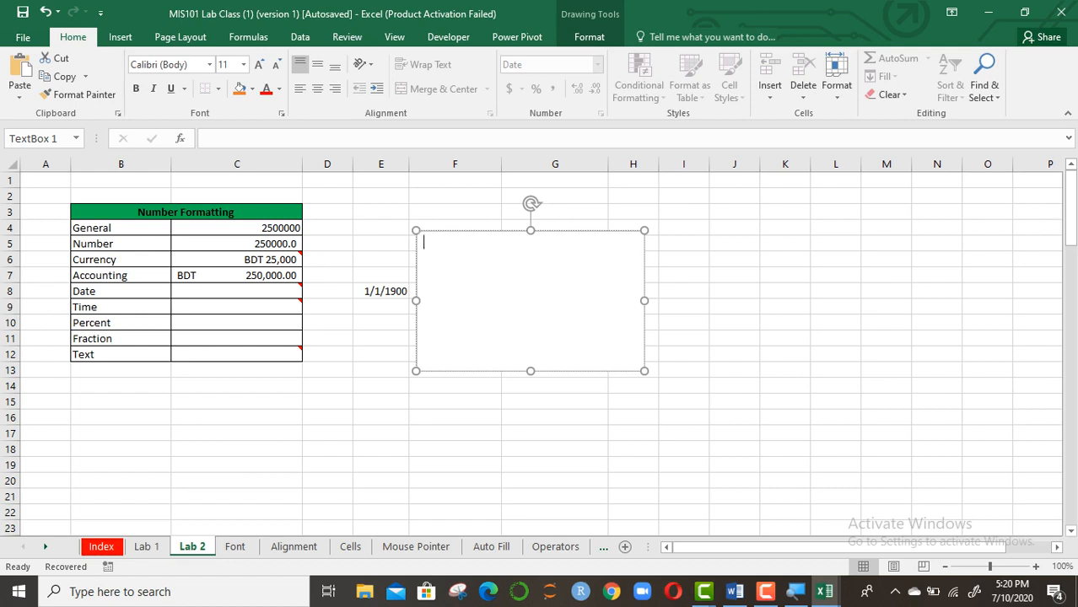
Type 'Month/Date/Year' into the text box
text(Month/Date/2020)
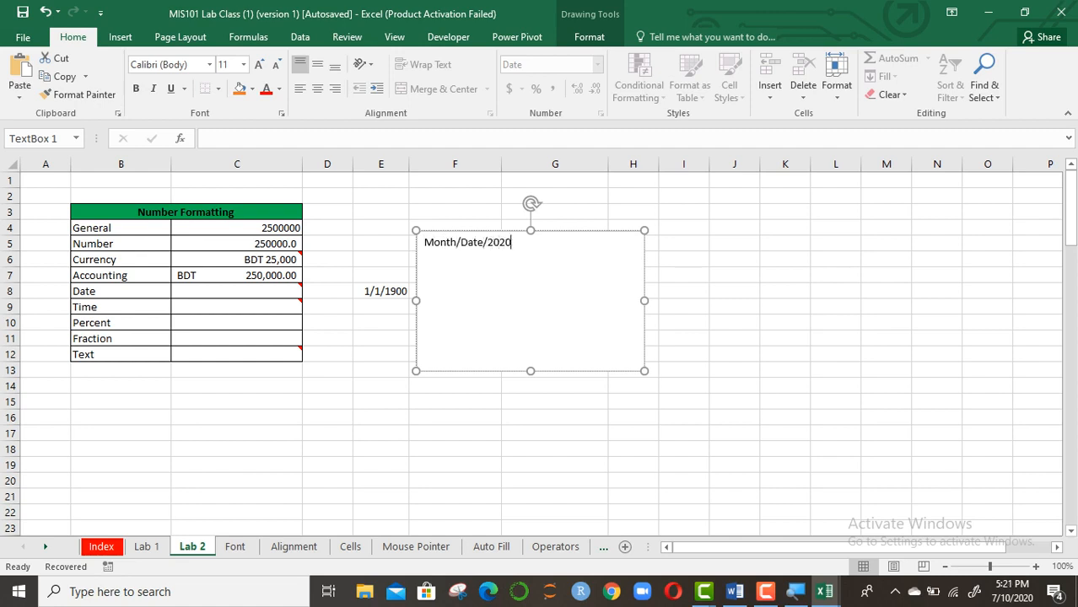
key(BackSpace)
key(BackSpace)
key(BackSpace)
key(BackSpace)
text(yea)
key(BackSpace)
key(BackSpace)
key(BackSpace)
text(year)
key(BackSpace)
key(BackSpace)
key(BackSpace)
key(BackSpace)
text(Year)
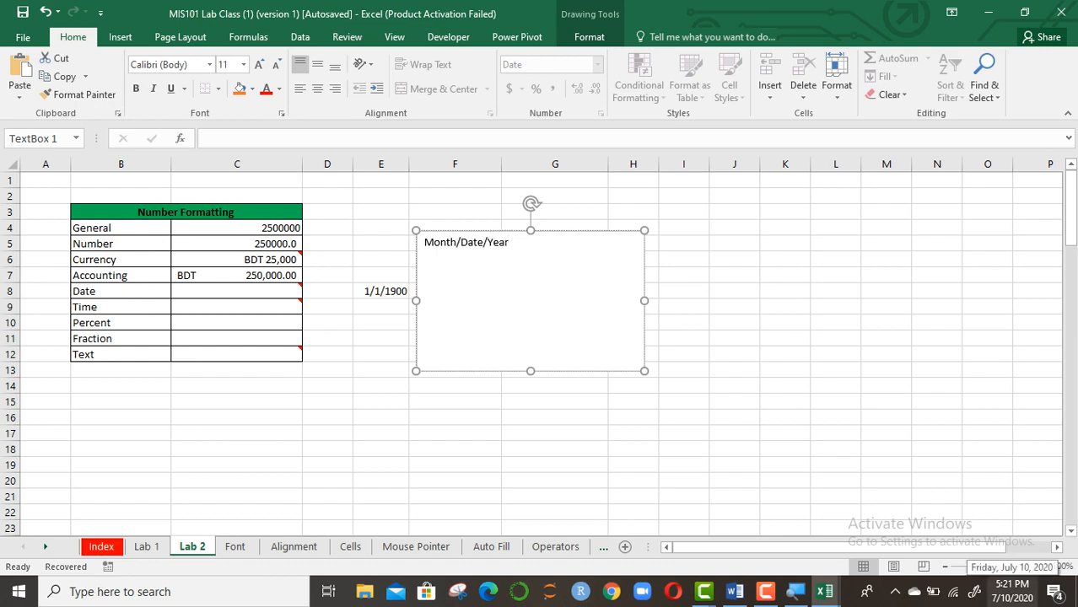
Shorten the text box's height, keeping the note on a single line
drag(530, 371, 530, 305)
click(511, 243)
key(Return)
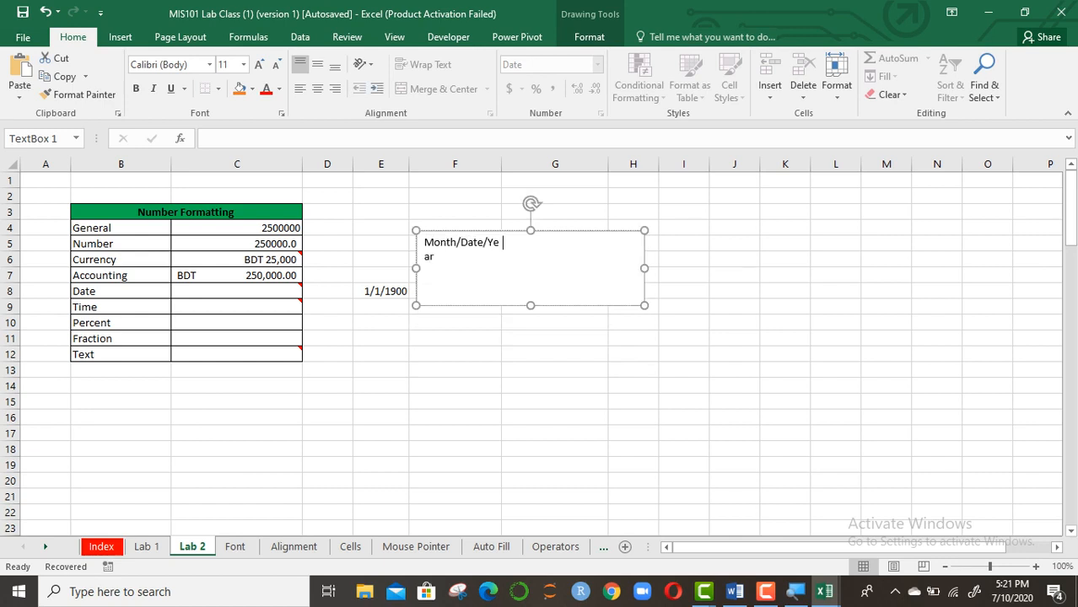
key(BackSpace)
click(236, 291)
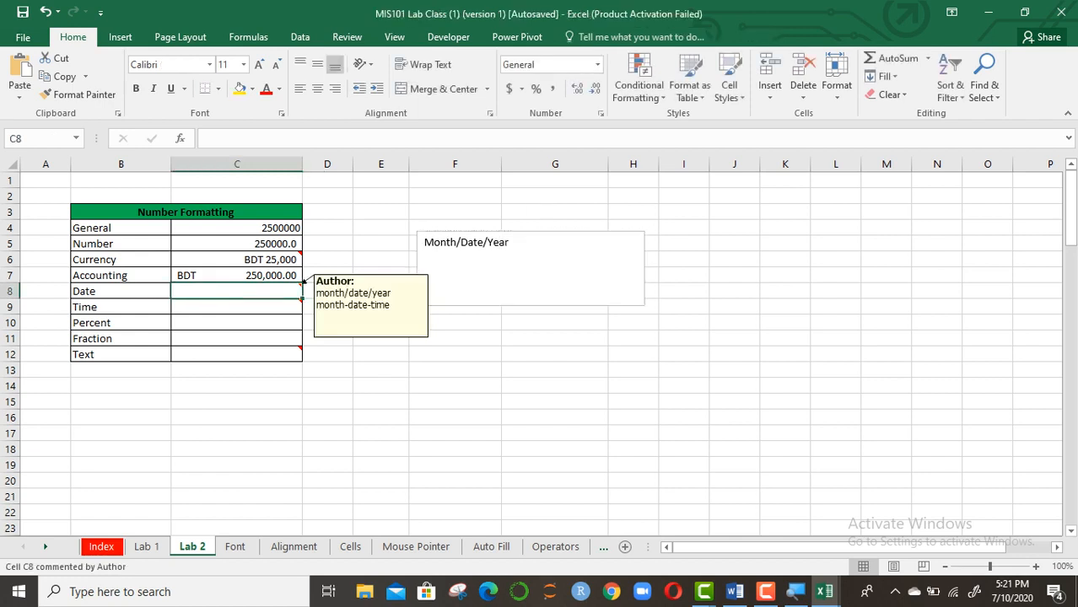
text(7)
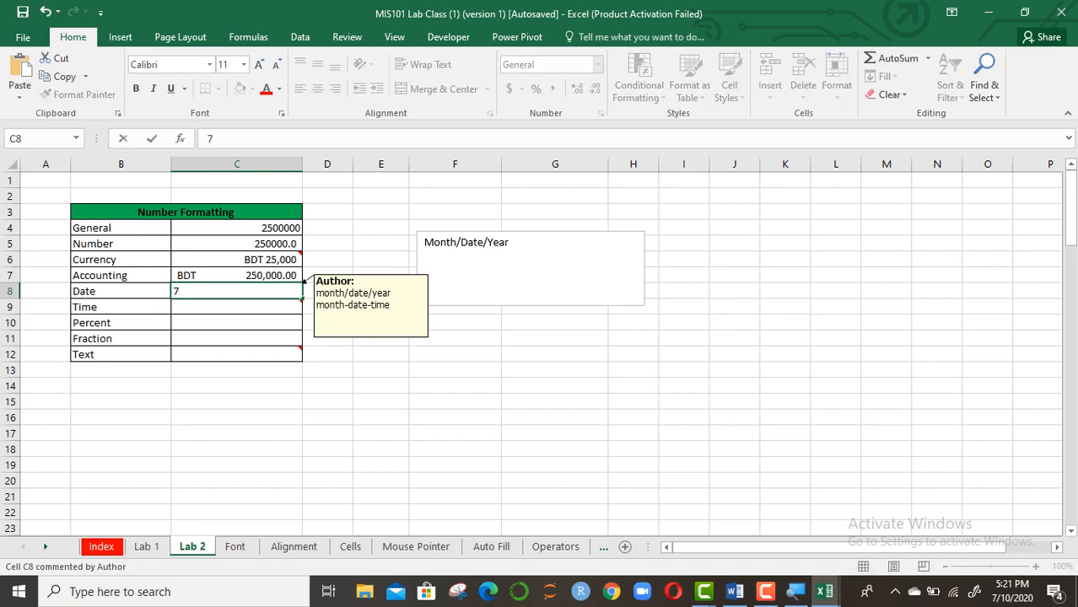
text(-10-2020)
key(Return)
click(237, 291)
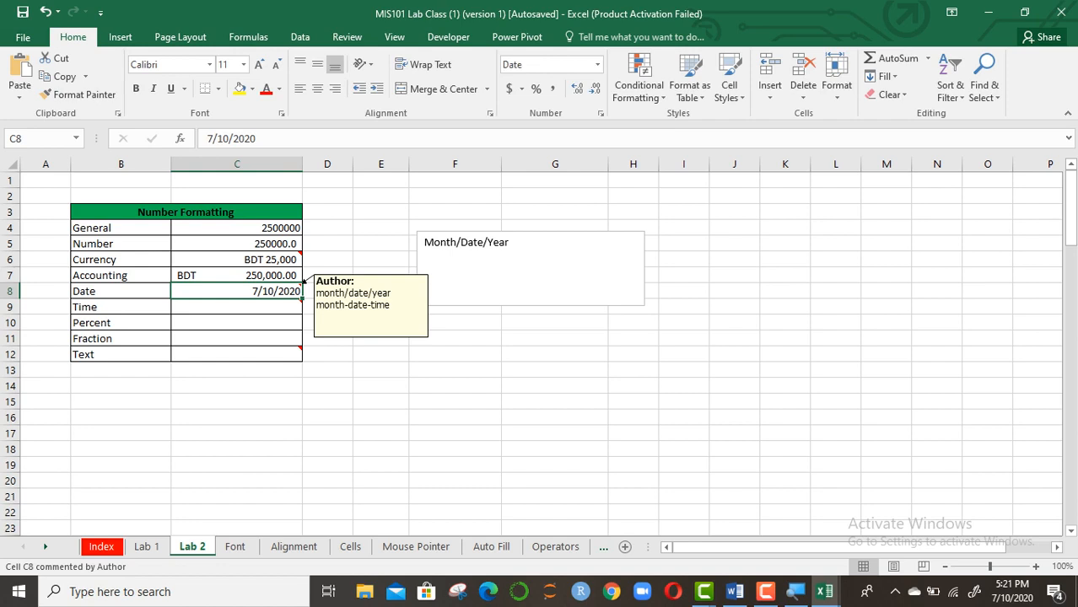
key(BackSpace)
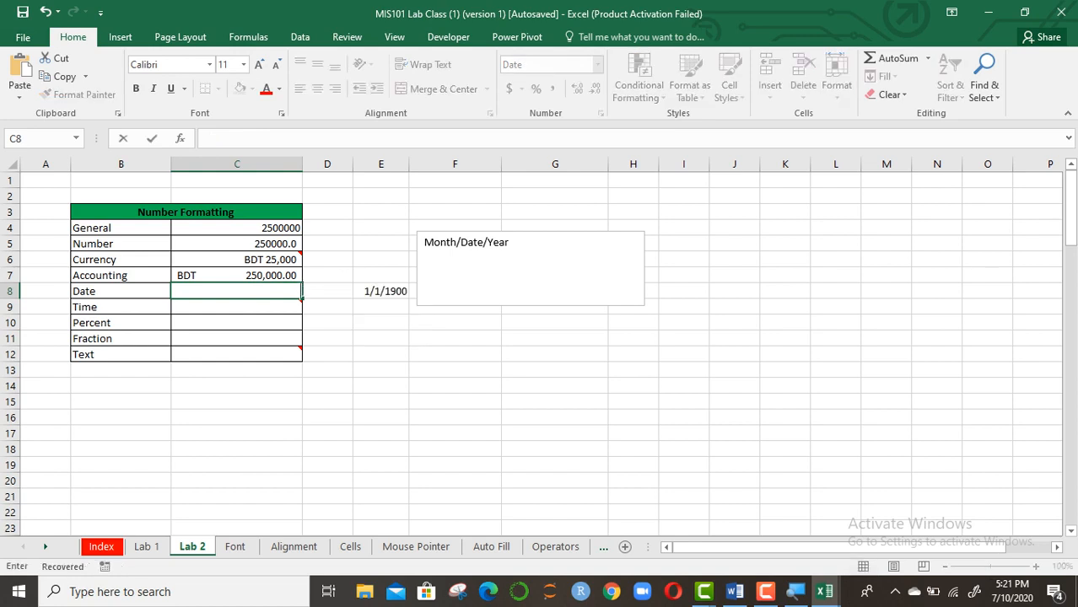
click(511, 244)
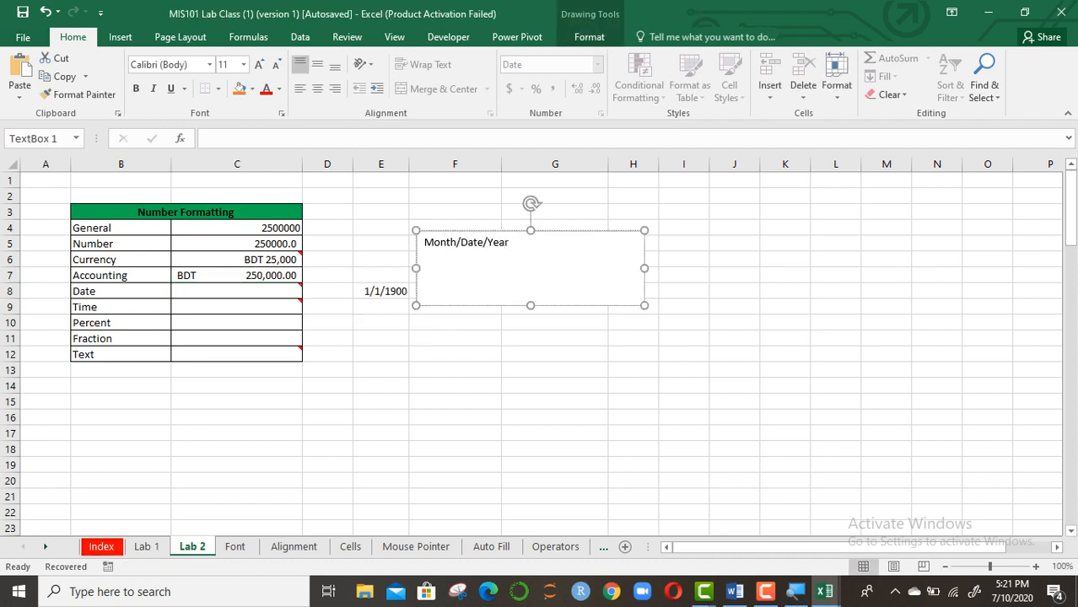
text(Ye)
key(BackSpace)
key(BackSpace)
text(Date/MOn)
key(BackSpace)
key(BackSpace)
text(onth)
key(BackSpace)
text(/yea)
key(BackSpace)
key(BackSpace)
key(BackSpace)
text(Yea)
key(BackSpace)
text(r)
key(Return)
key(shift+Left)
key(shift+Home)
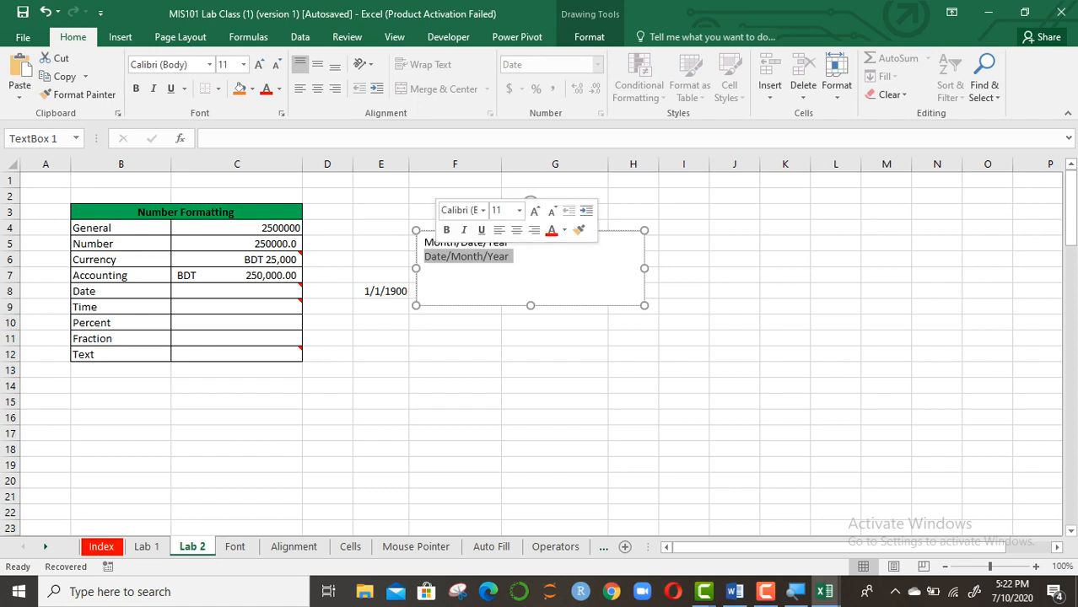
key(Left)
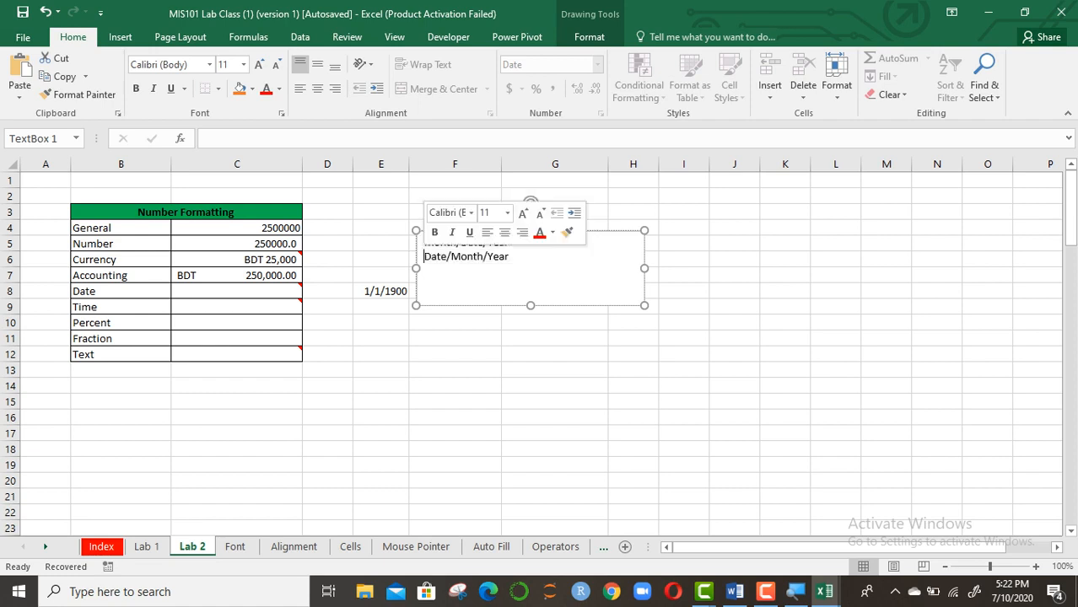
key(ctrl+shift+Right)
key(ctrl+shift+Right)
key(ctrl+shift+Right)
key(Delete)
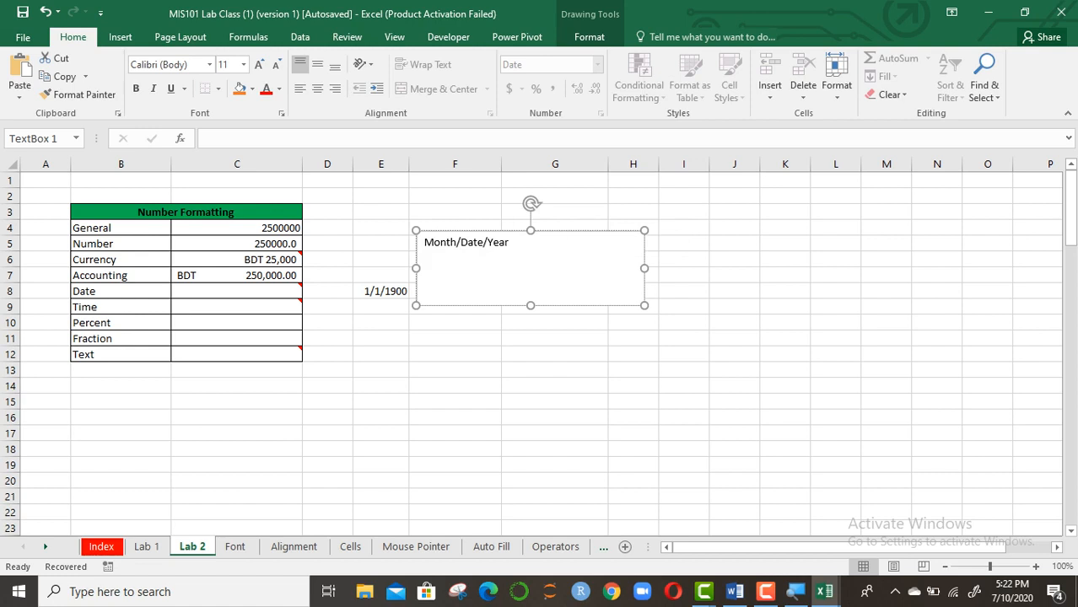
key(Return)
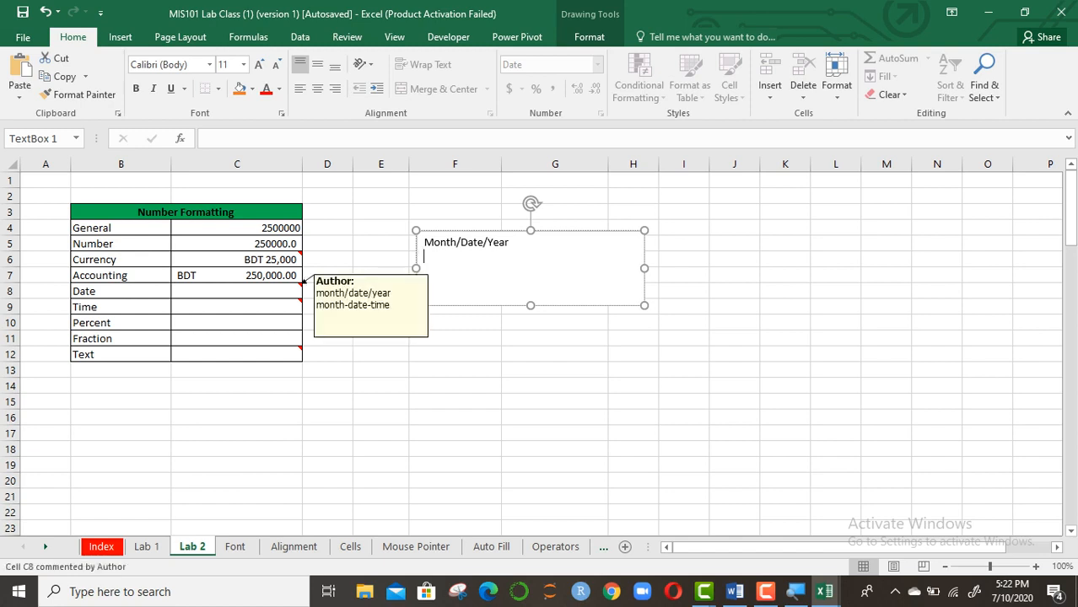
Enter the date 7/10/2020 in Date cell C8 and reselect it
click(297, 289)
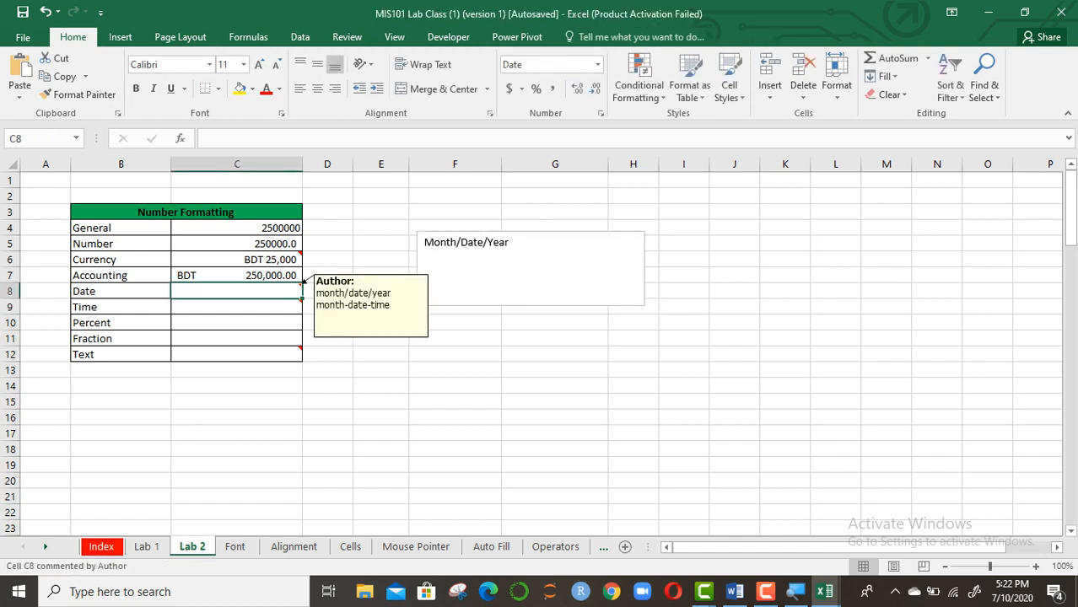
text(7)
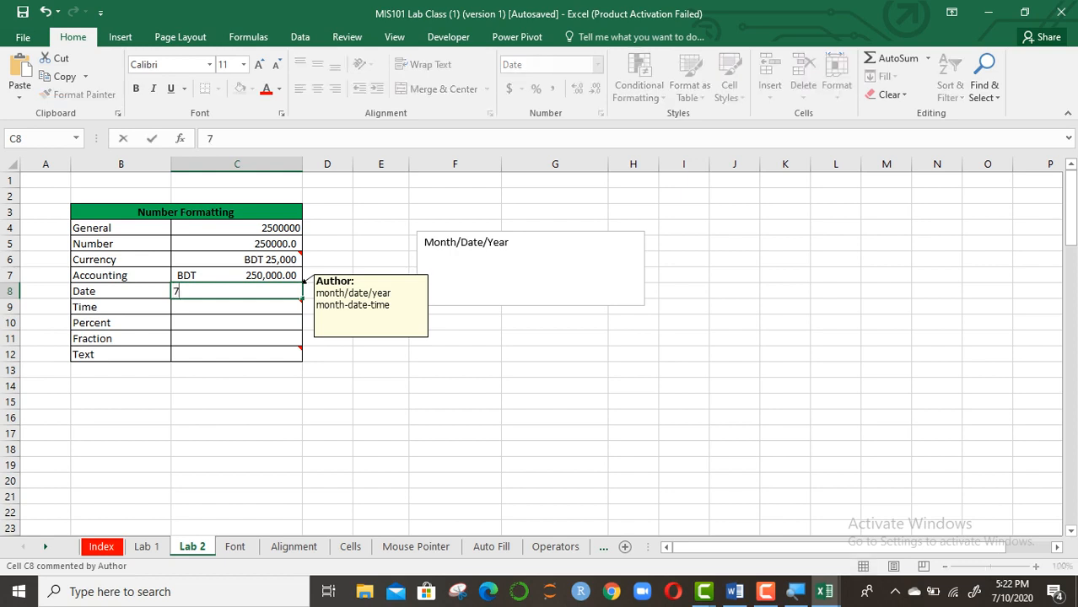
text(/10/2020)
key(Return)
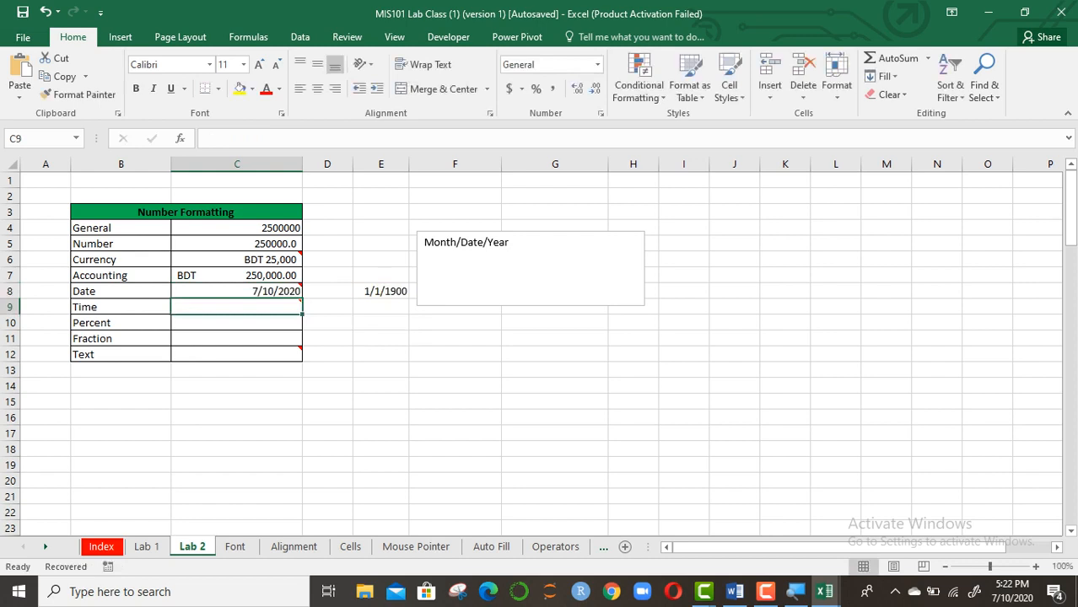
click(253, 291)
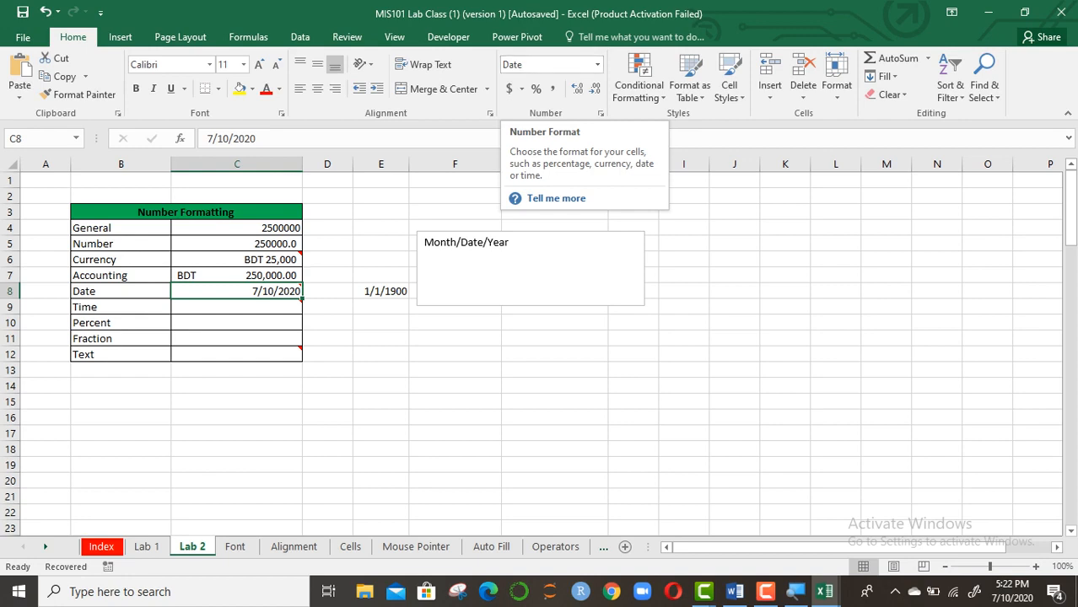
Set the date locale to Bangla (Bangladesh) and apply the short 14-03-12 date style to C8
click(601, 114)
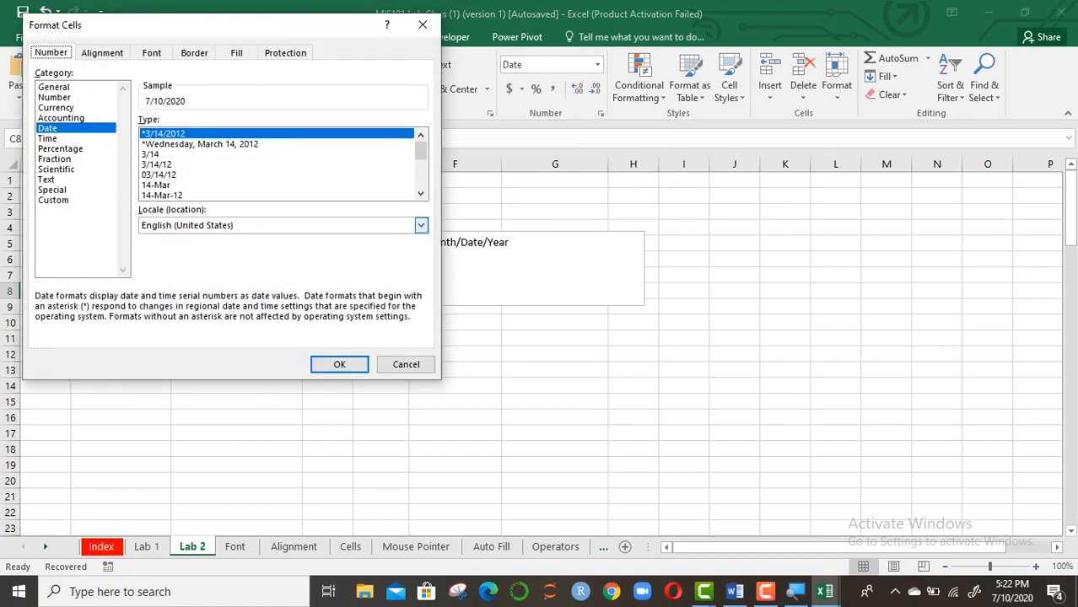
click(420, 225)
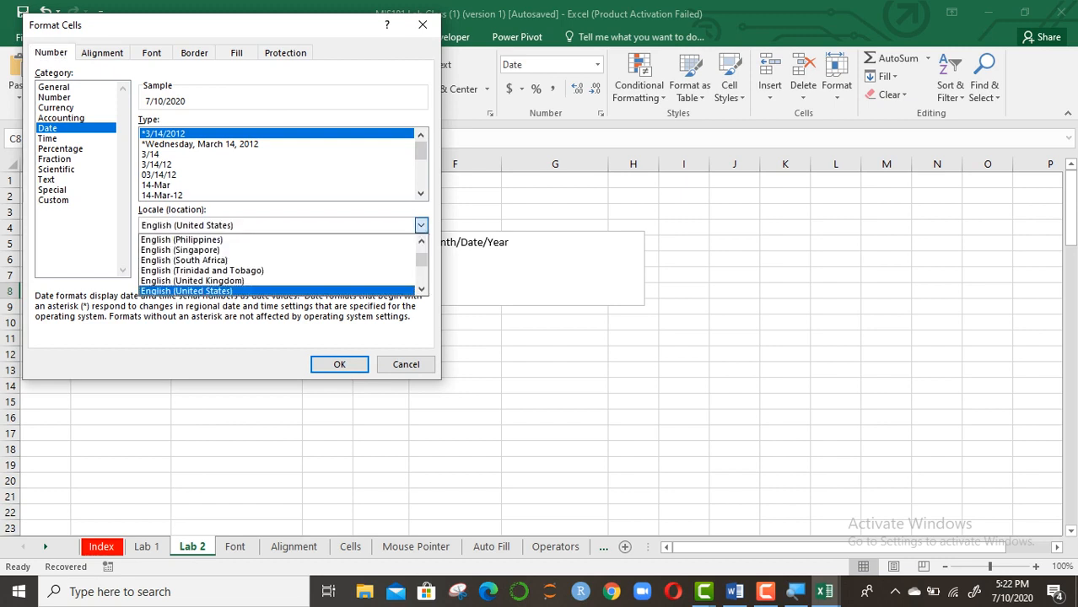
key(b)
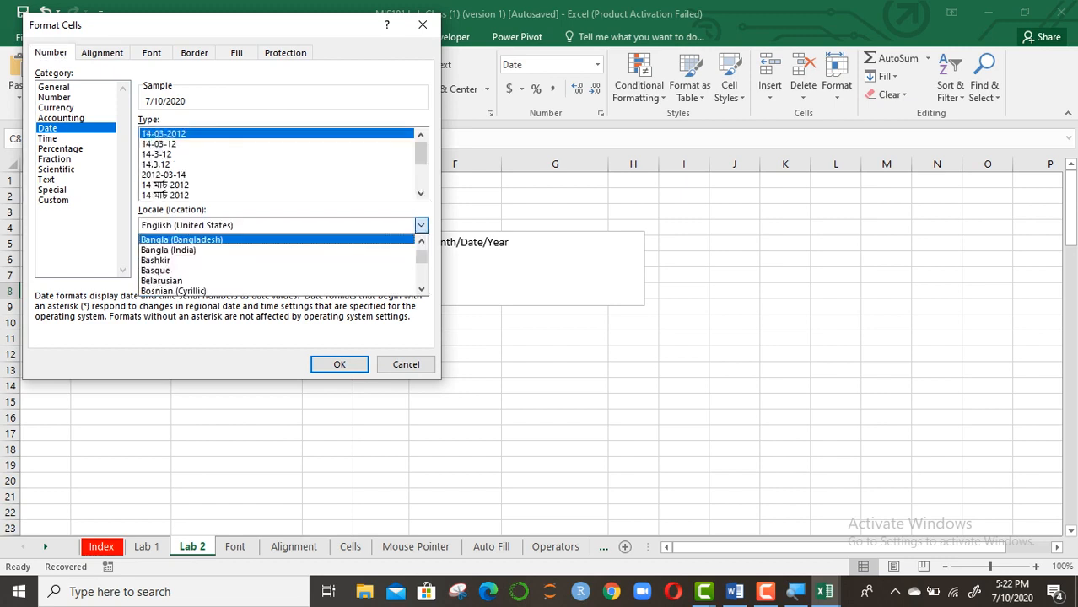
key(Return)
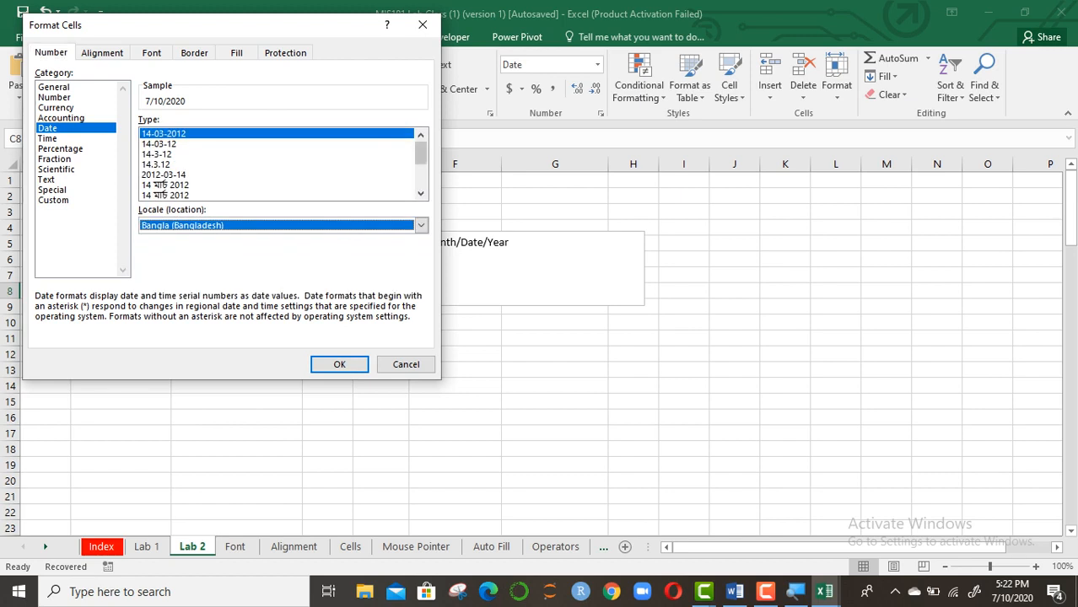
scroll(279, 164, down, 2)
click(421, 135)
click(421, 135)
click(421, 135)
double_click(169, 144)
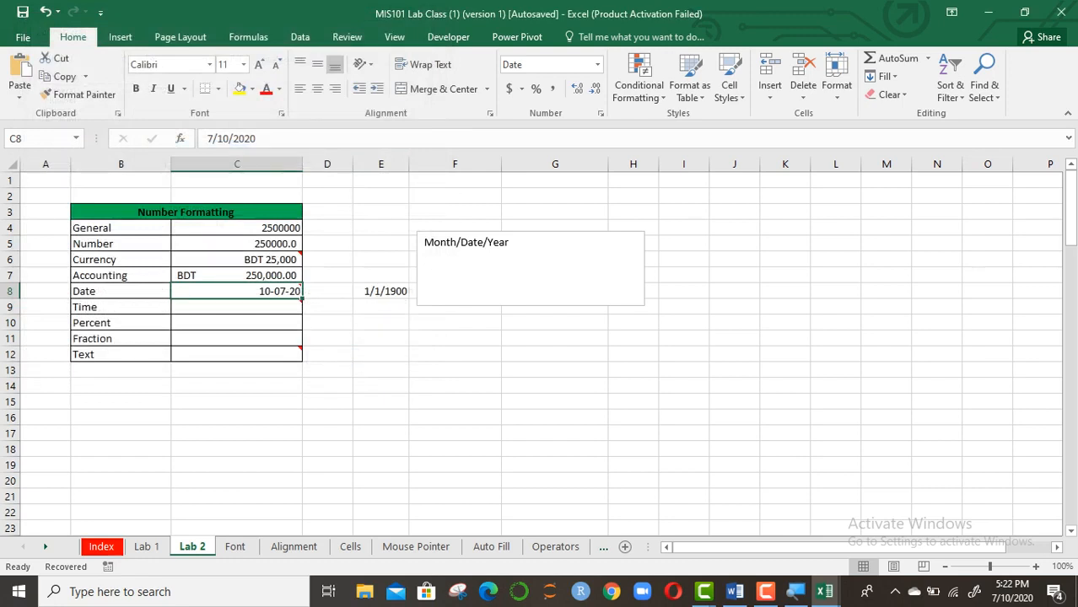
Switch C8 to the four-digit-year 14-03-2012 date style so it shows 10-07-2020
mouse_move(303, 299)
click(601, 113)
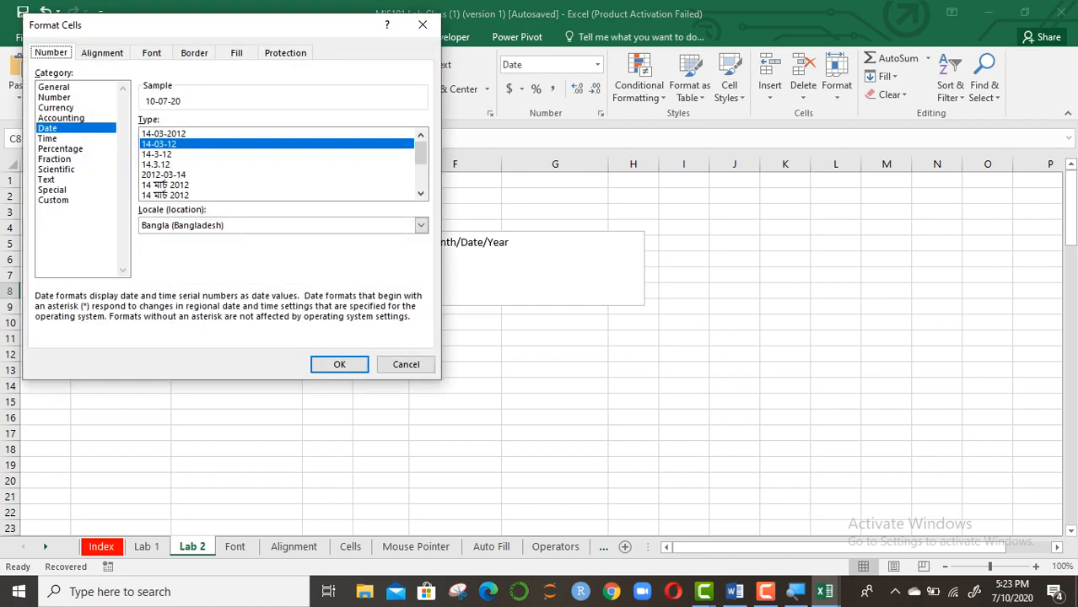
double_click(164, 133)
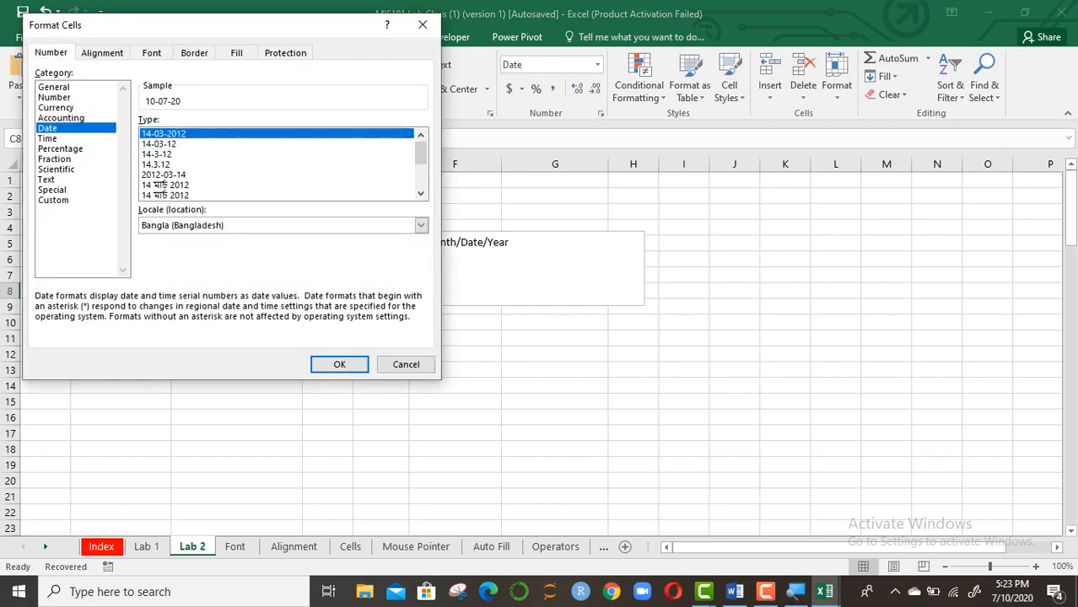
click(380, 354)
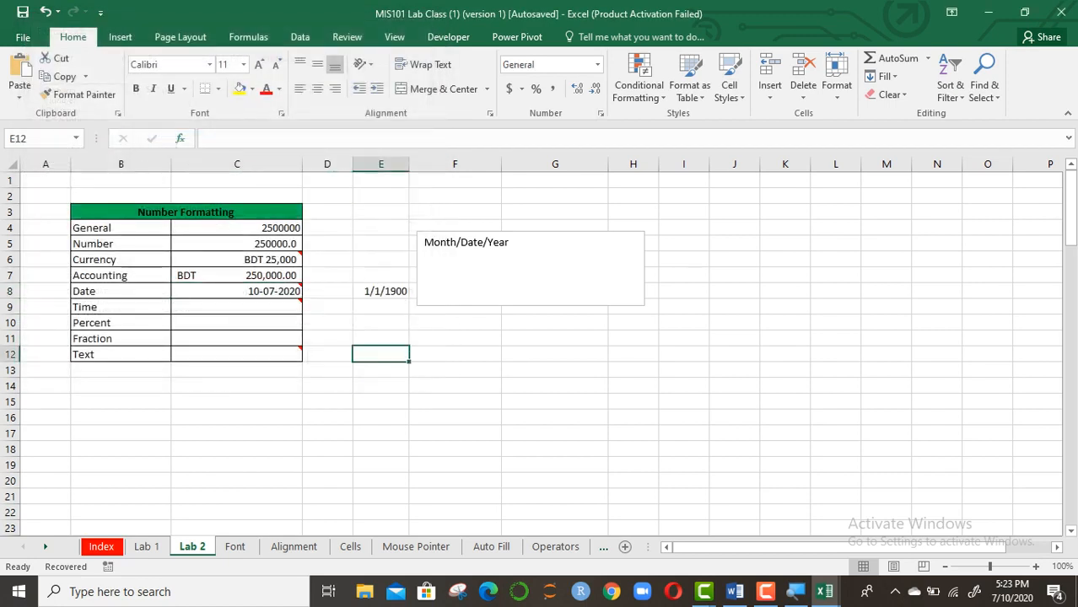
Enter the time 5.23 PM in Time cell C9
click(460, 260)
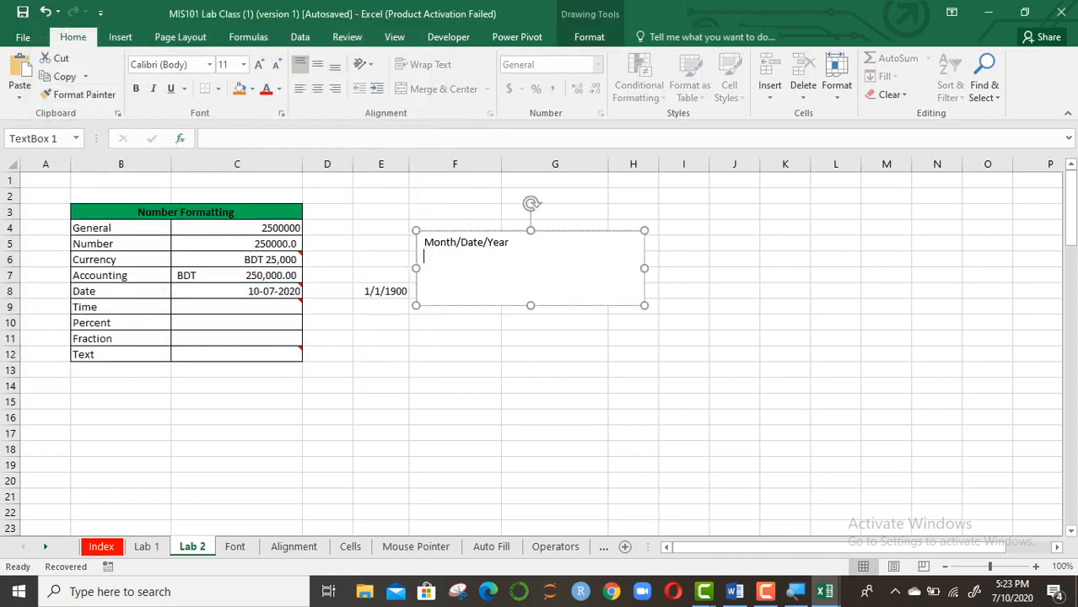
click(534, 243)
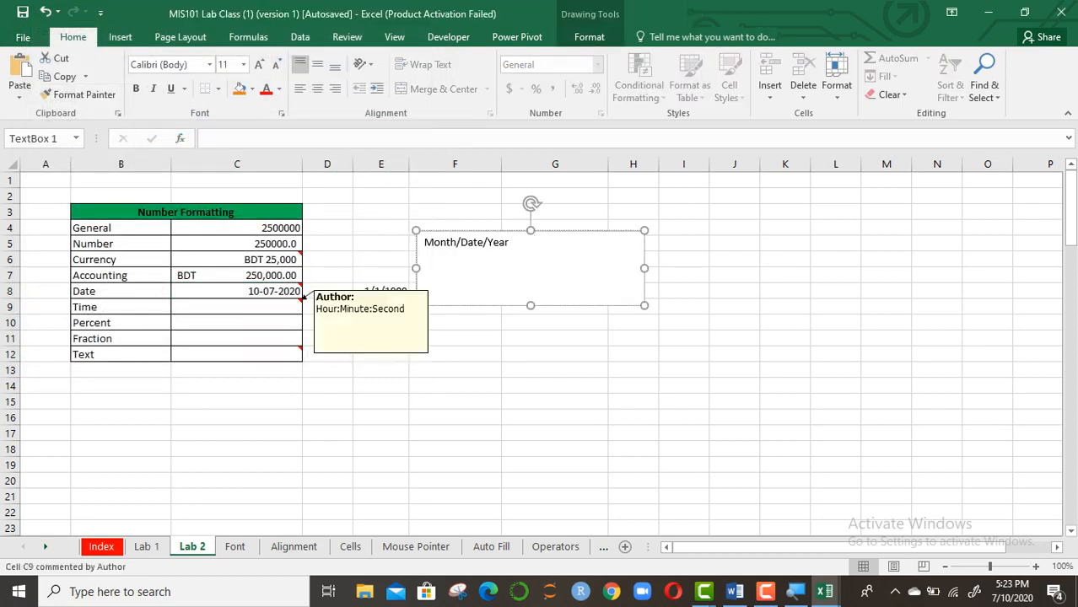
click(300, 306)
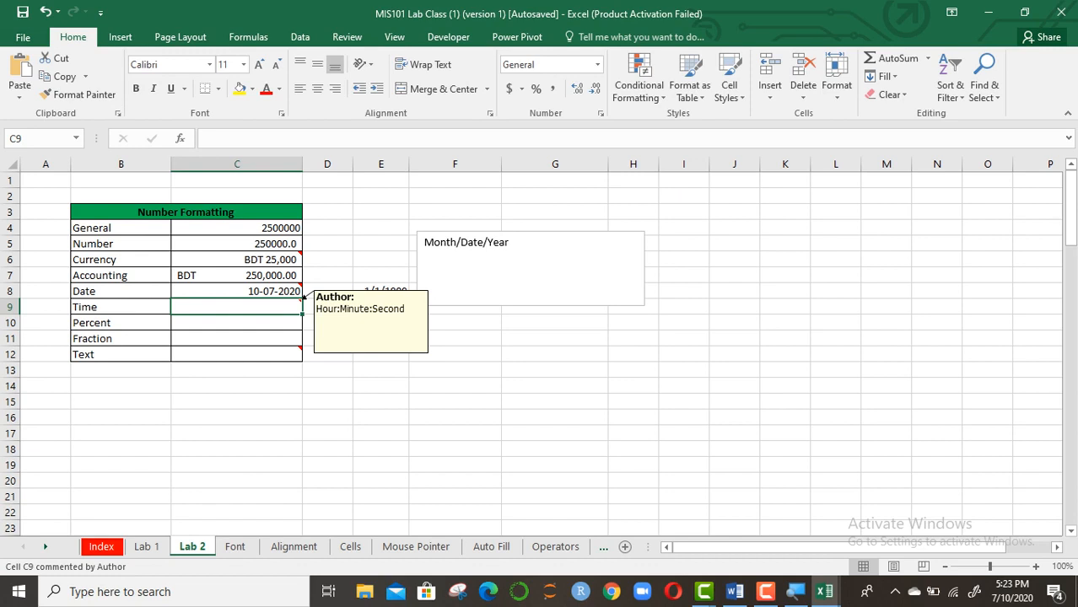
text(5.)
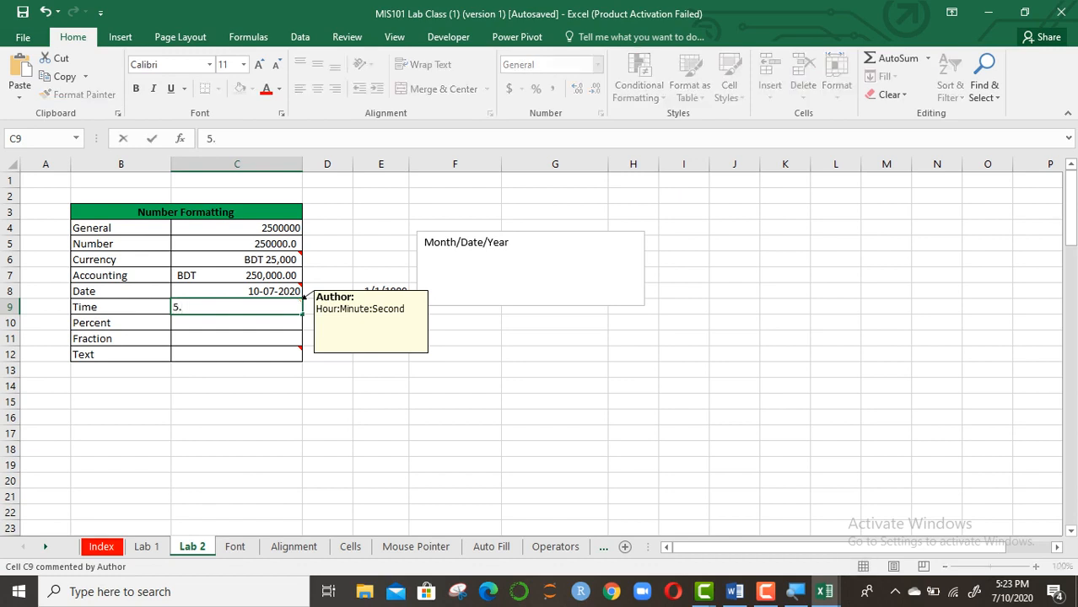
text(23 PM)
key(Return)
Replace C9's entry with 5.23, then clear the cell again
mouse_move(291, 307)
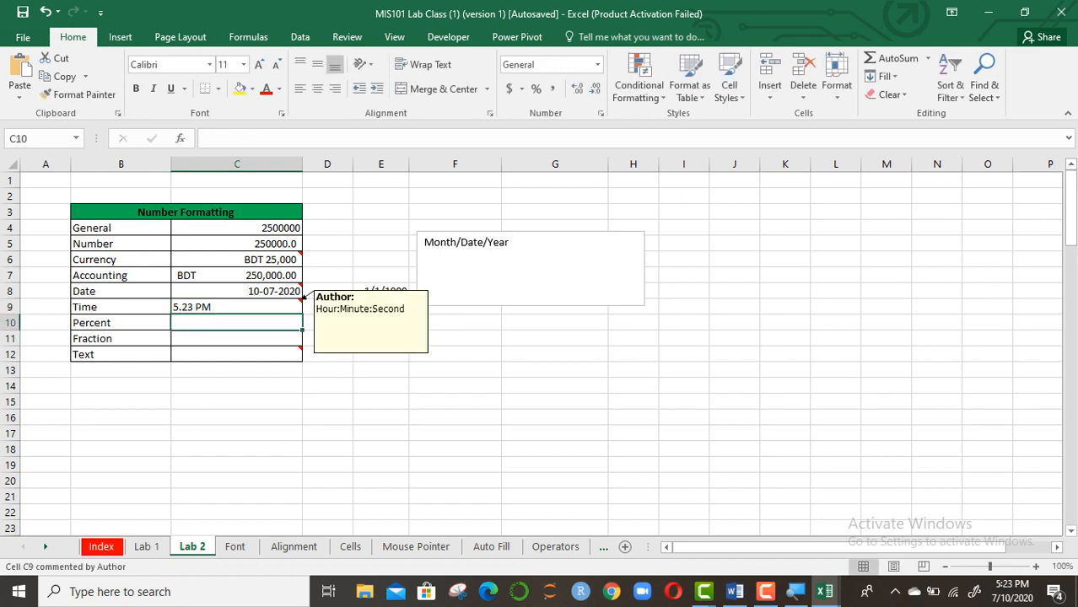
key(Up)
key(BackSpace)
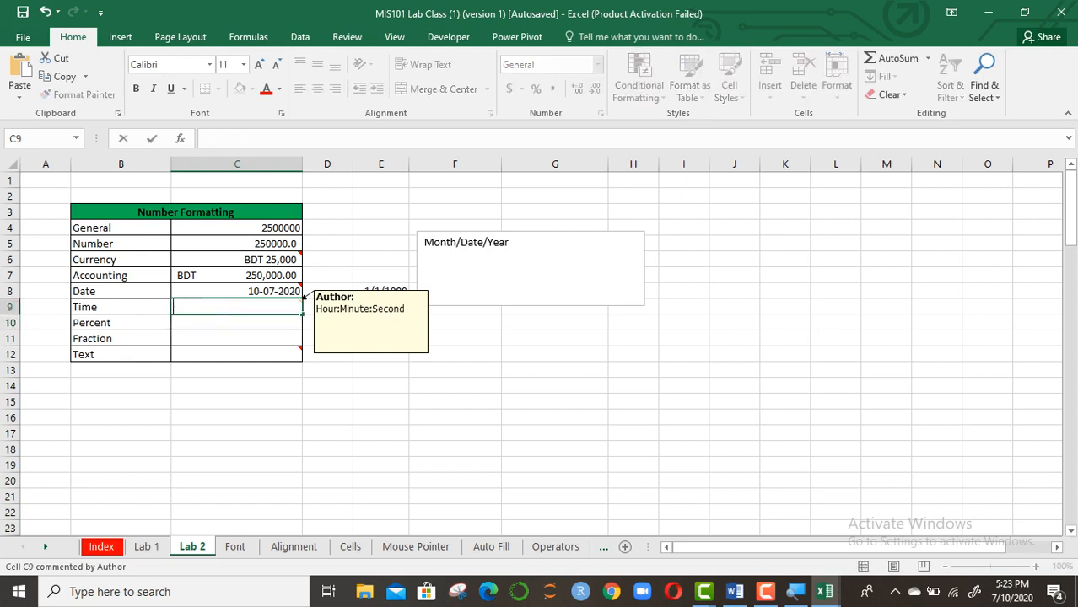
text(5.23)
key(Return)
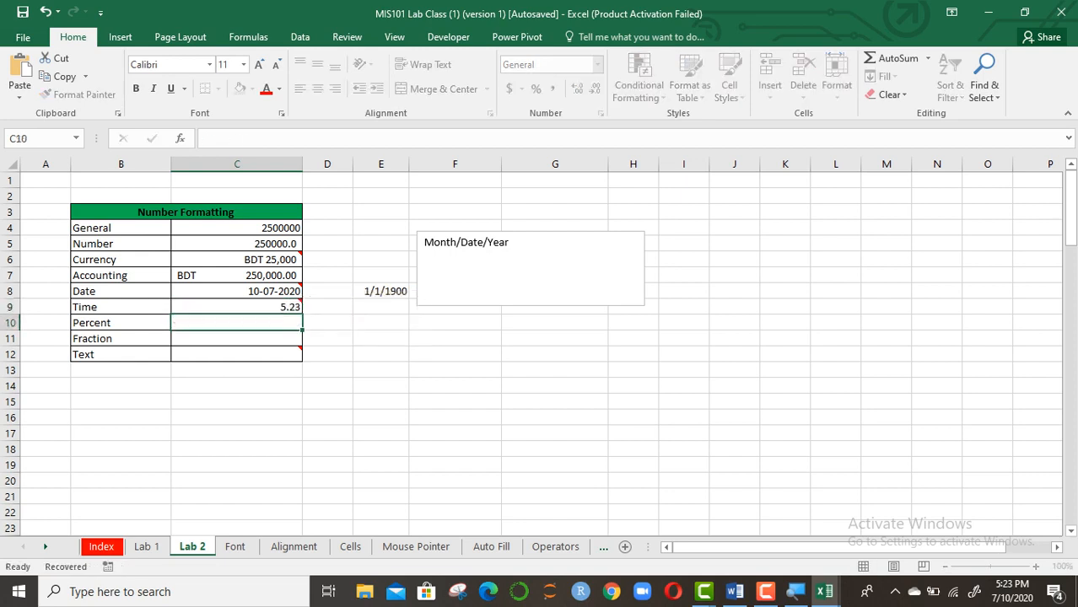
key(Up)
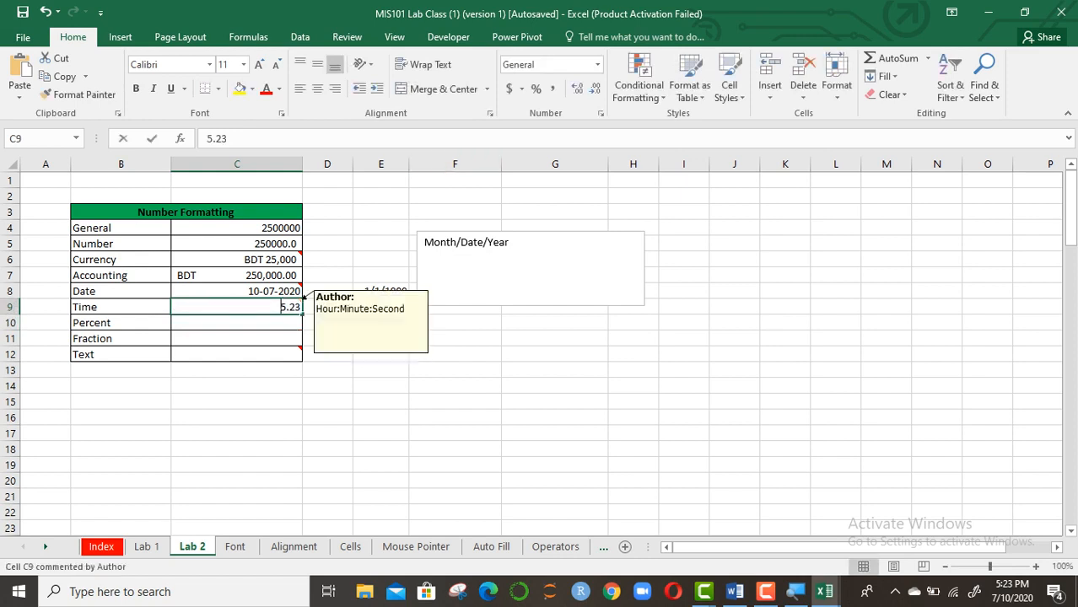
key(BackSpace)
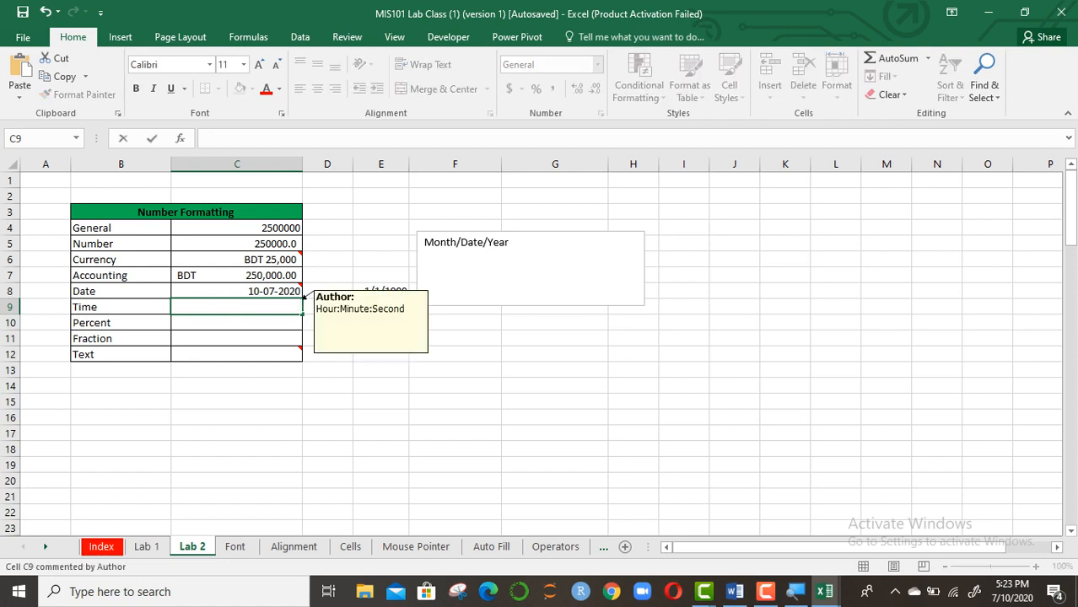
click(424, 257)
Append 'Hour:Minute:Second' after a tab on the Month/Date/Year line of the notes box
key(BackSpace)
key(Tab)
text(Hour:)
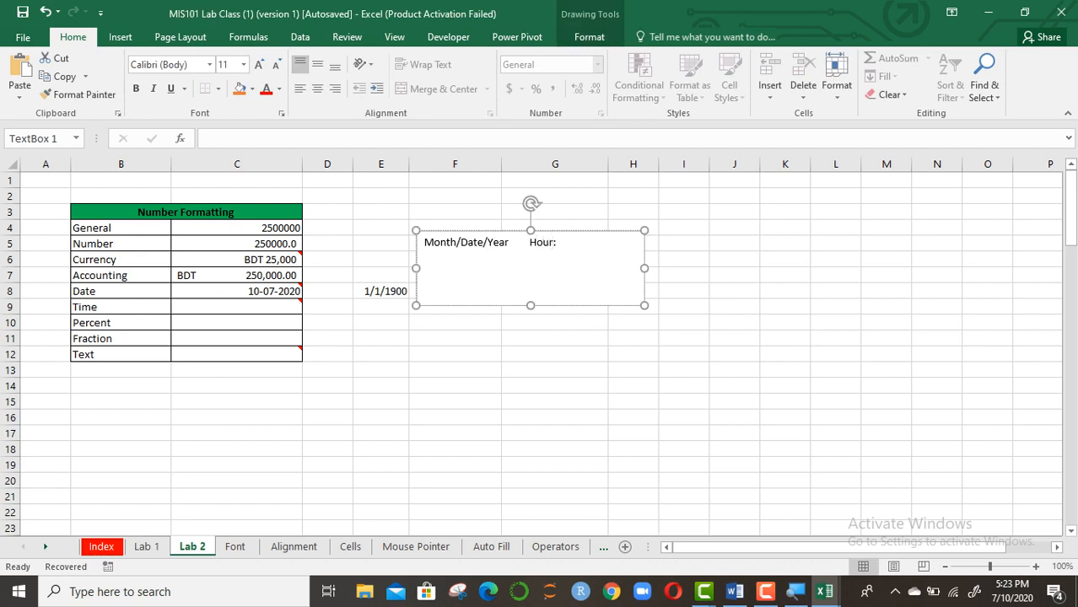
text(M)
key(BackSpace)
text(S)
key(BackSpace)
text(Minute: S)
key(BackSpace)
key(BackSpace)
text(Second)
click(456, 323)
Enter 5:24 in C9 and give it the h:mm AM/PM time format
click(237, 307)
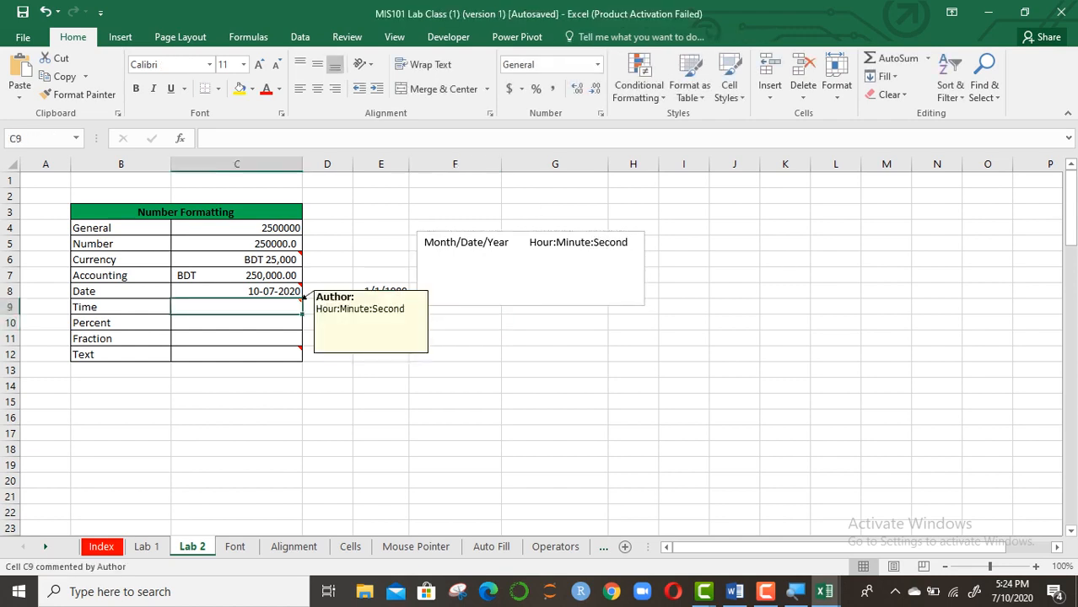
text(5)
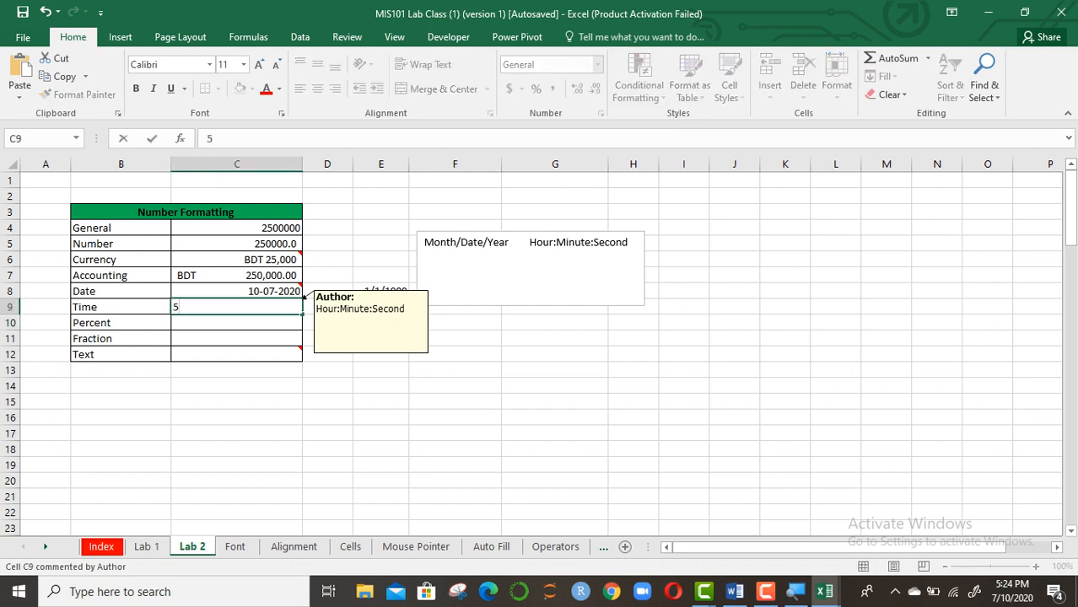
text(:24)
key(Return)
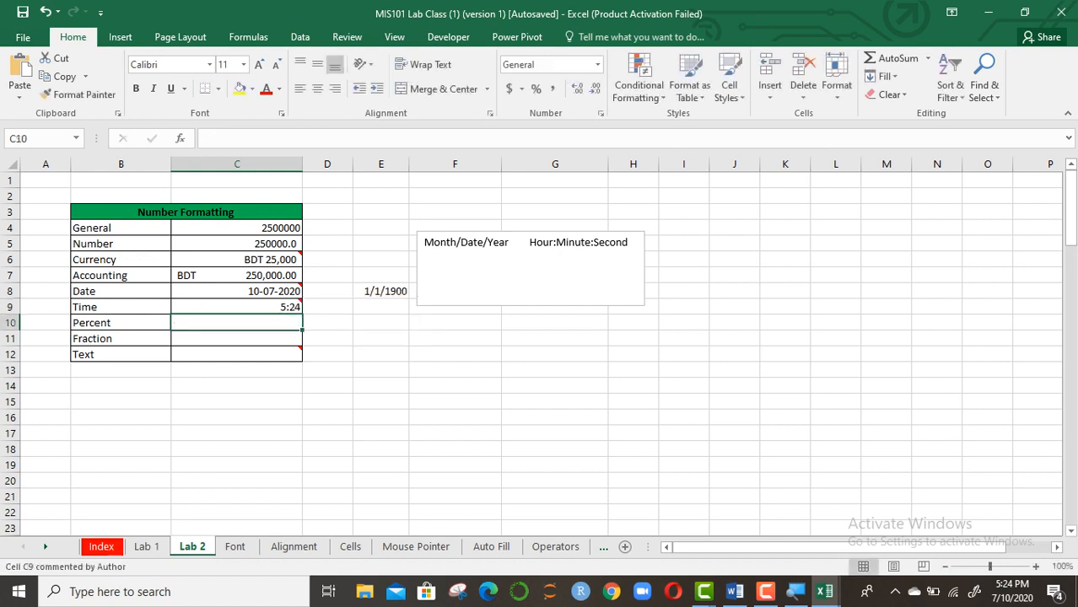
click(297, 307)
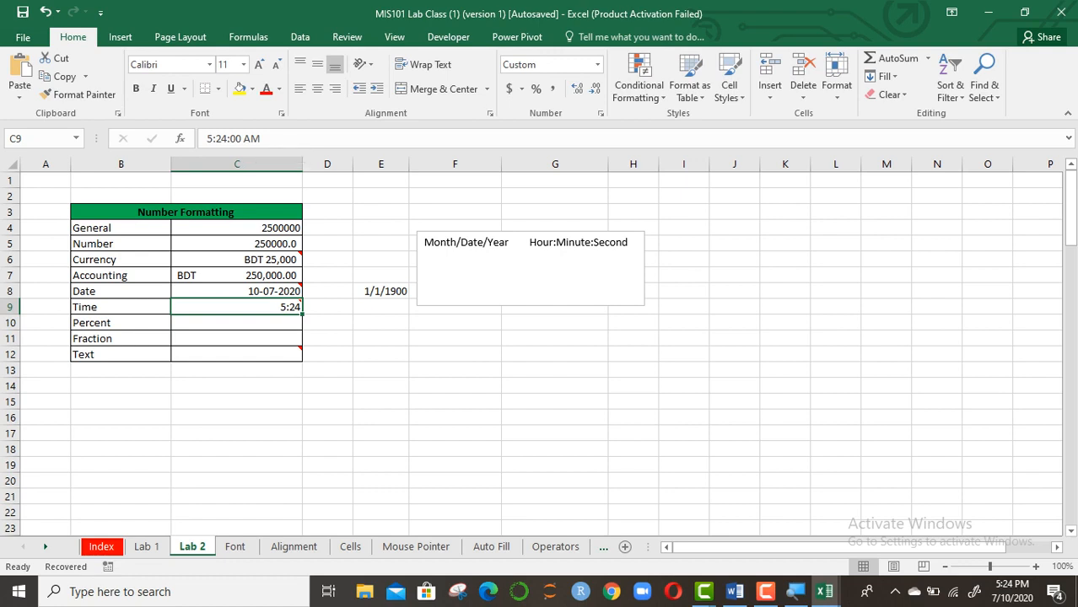
key(ctrl+1)
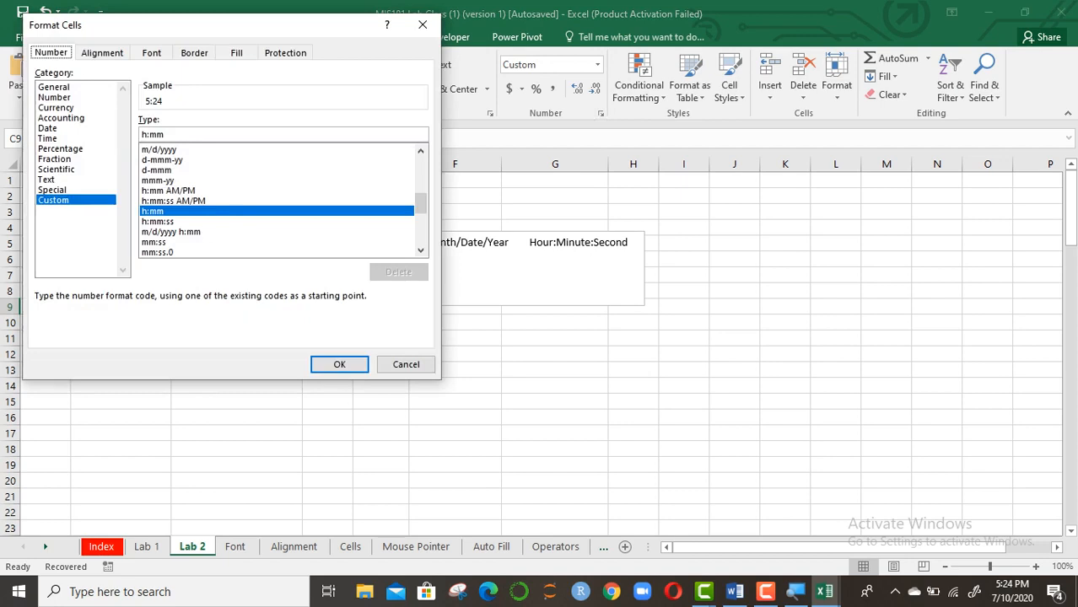
key(Up)
key(Return)
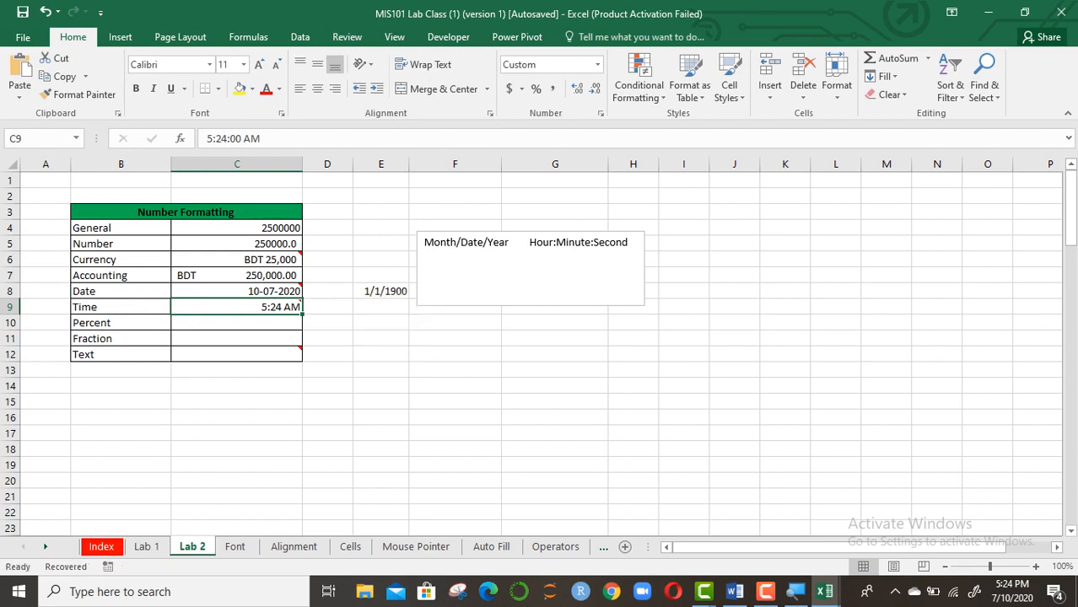
Change C9's stored time to 17:24 so it displays 5:24 PM
mouse_move(301, 302)
click(212, 139)
key(BackSpace)
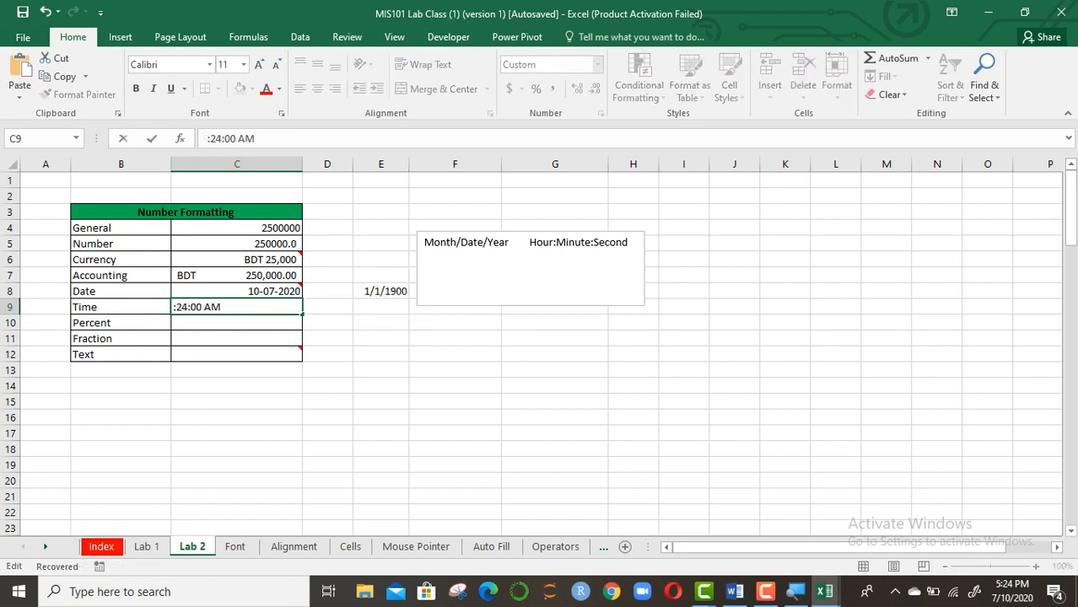
text(17)
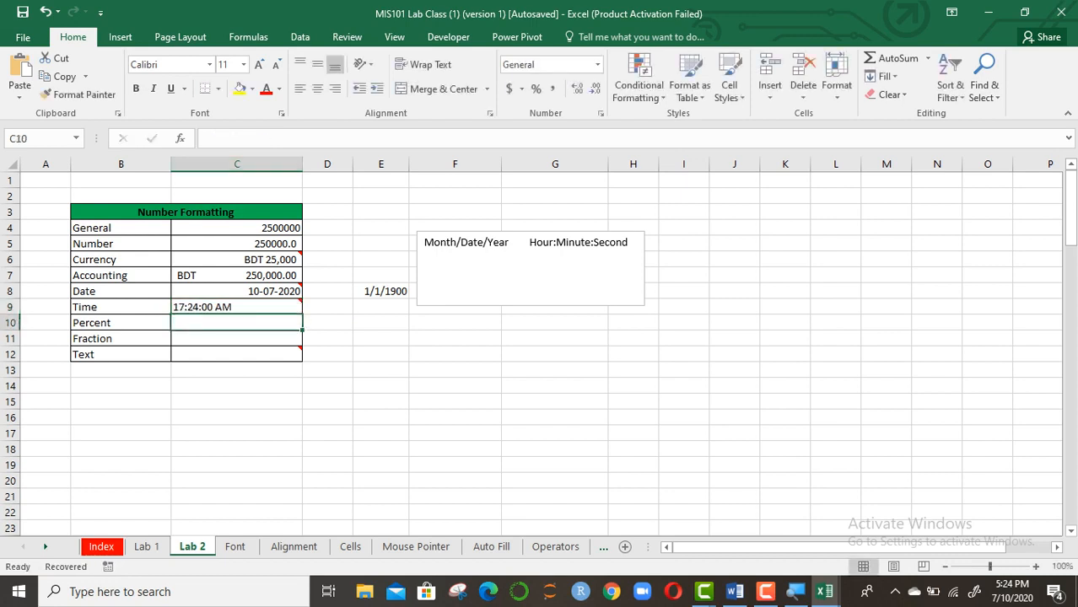
click(252, 307)
click(280, 138)
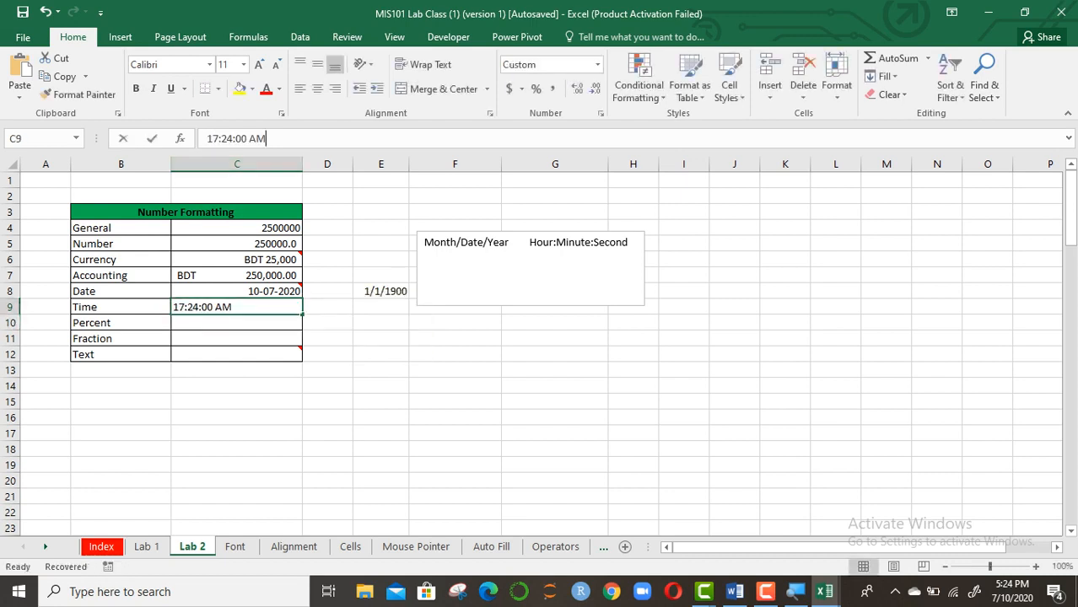
key(BackSpace)
key(BackSpace)
key(Return)
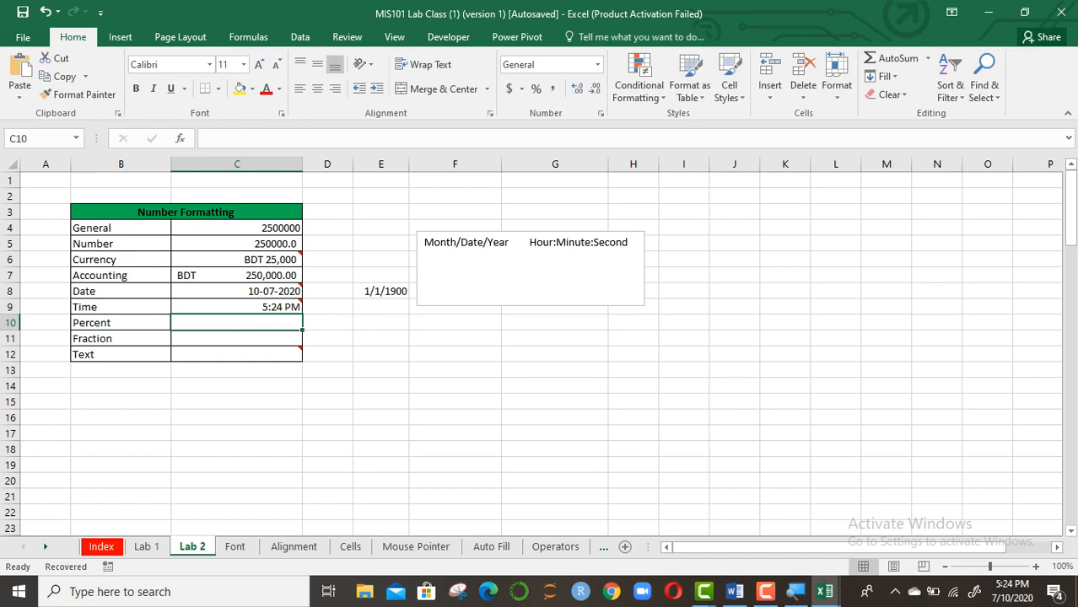
Clear the notes text box and set its font colour to red
click(430, 257)
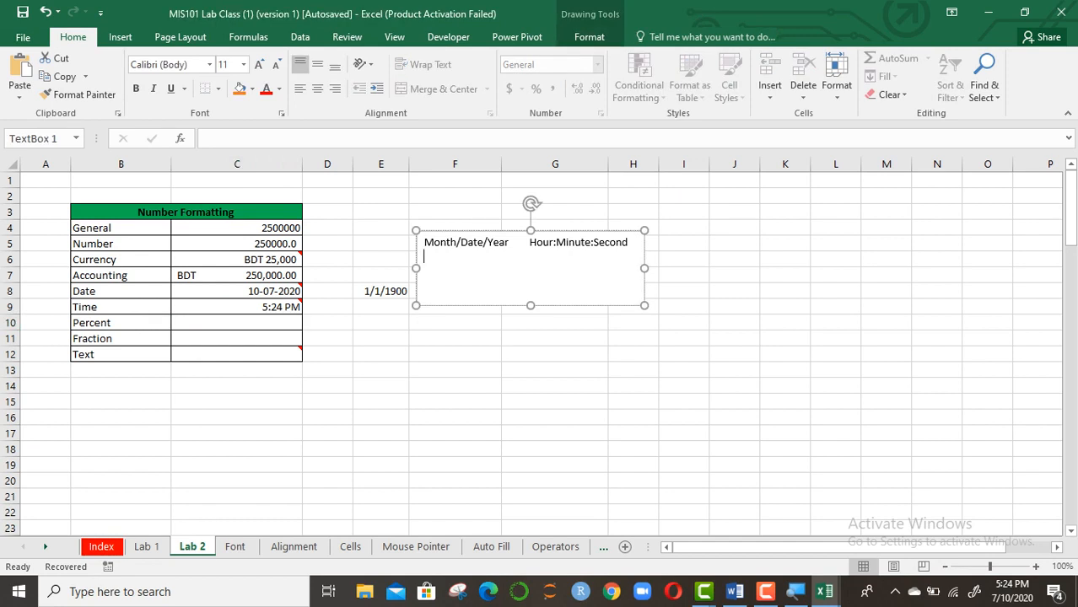
drag(425, 243, 588, 257)
key(BackSpace)
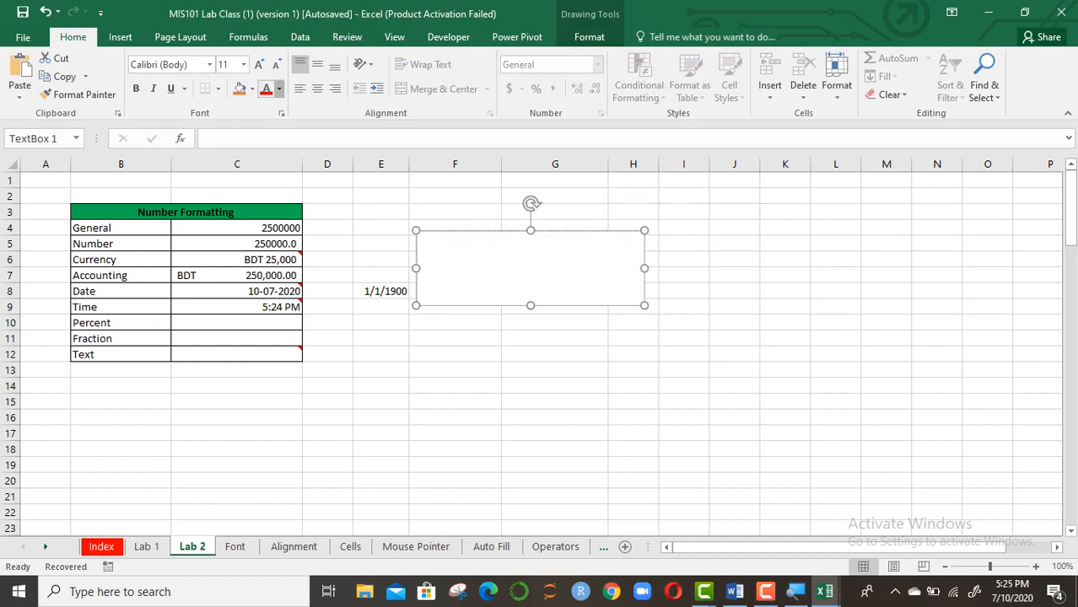
click(279, 88)
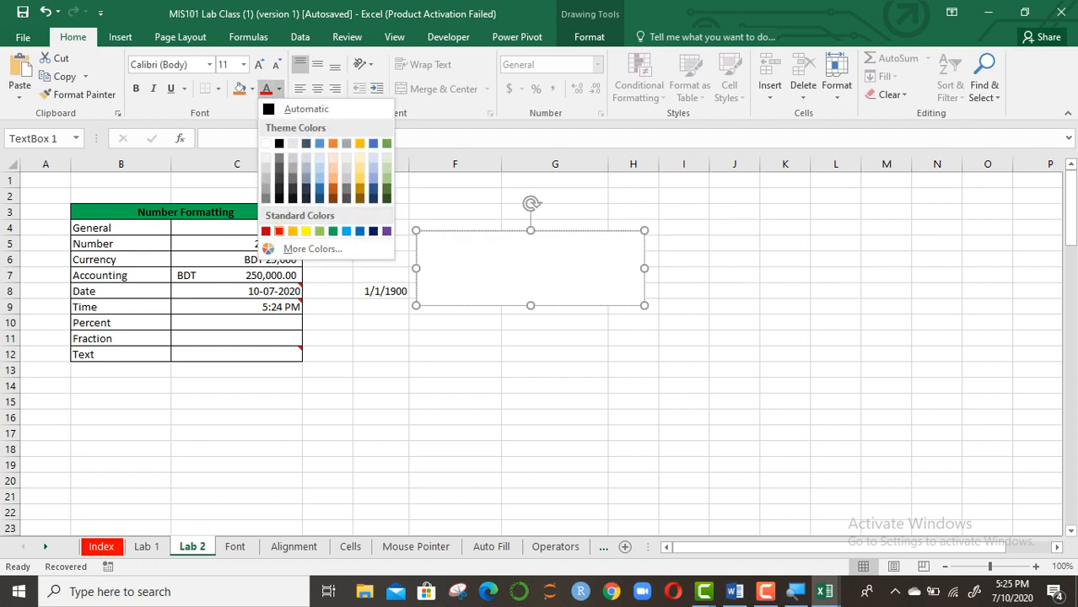
click(280, 231)
Type '10/100=10%=.10' and, on a second line, '10%, .10' in the notes box
text(10/)
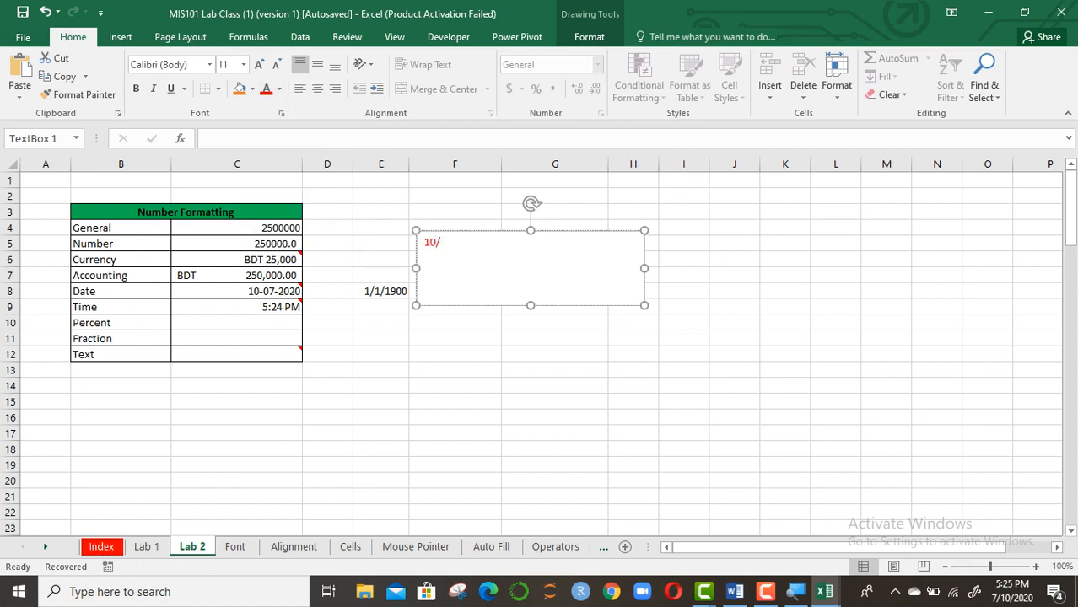
text(100=10%=.10)
key(Return)
text(10)
key(BackSpace)
key(BackSpace)
text(10)
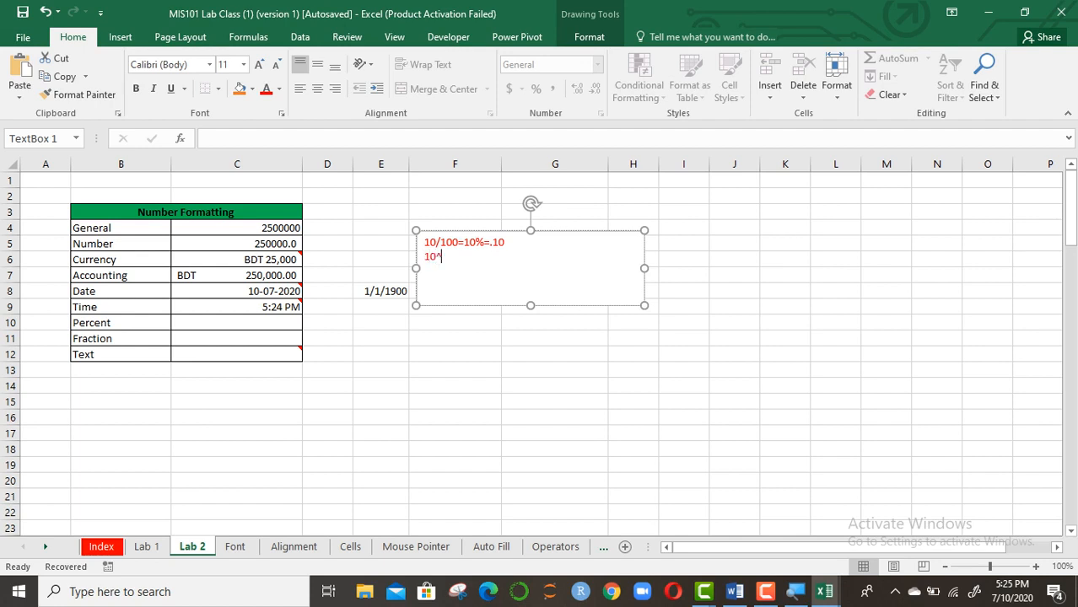
text(%, .19)
key(BackSpace)
Enter .10 in Percent cell C10 and apply the Percentage format to show 10.00%
text(0)
click(229, 323)
text(10)
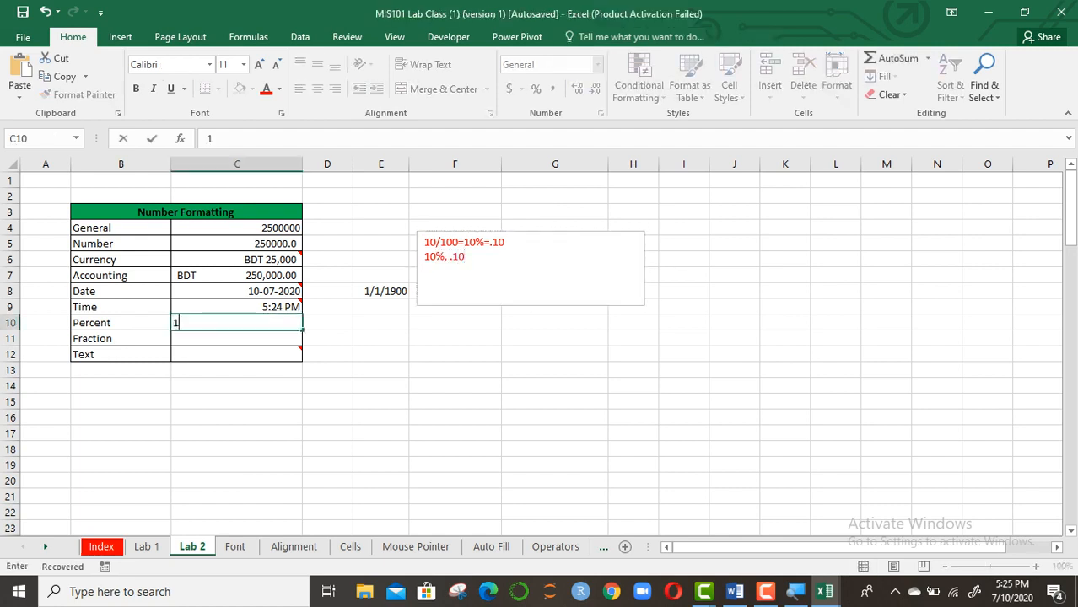
text(%)
key(Return)
key(Up)
key(BackSpace)
text(.10)
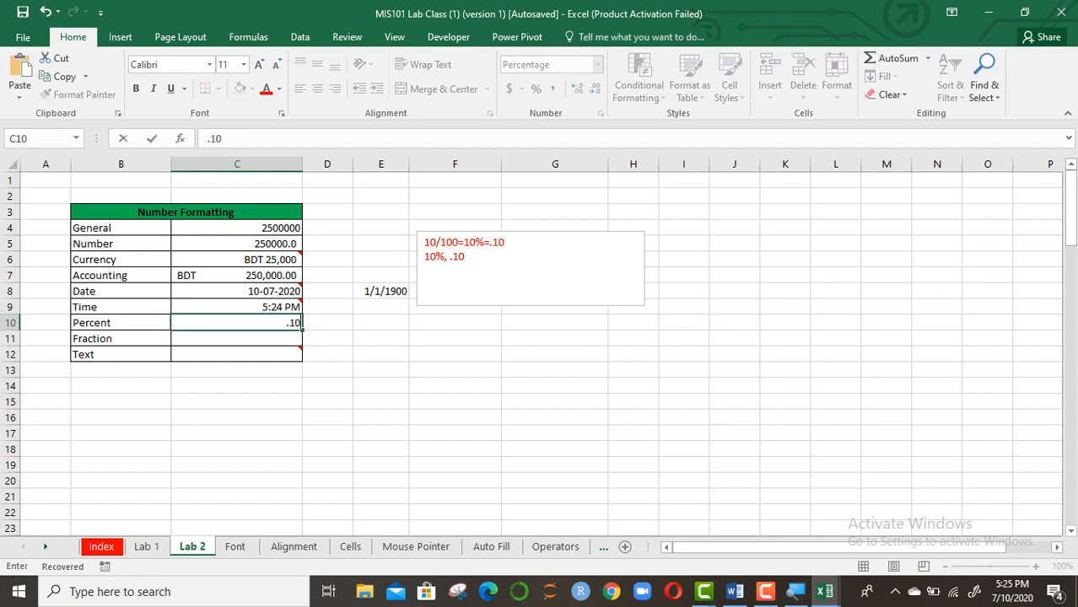
click(454, 371)
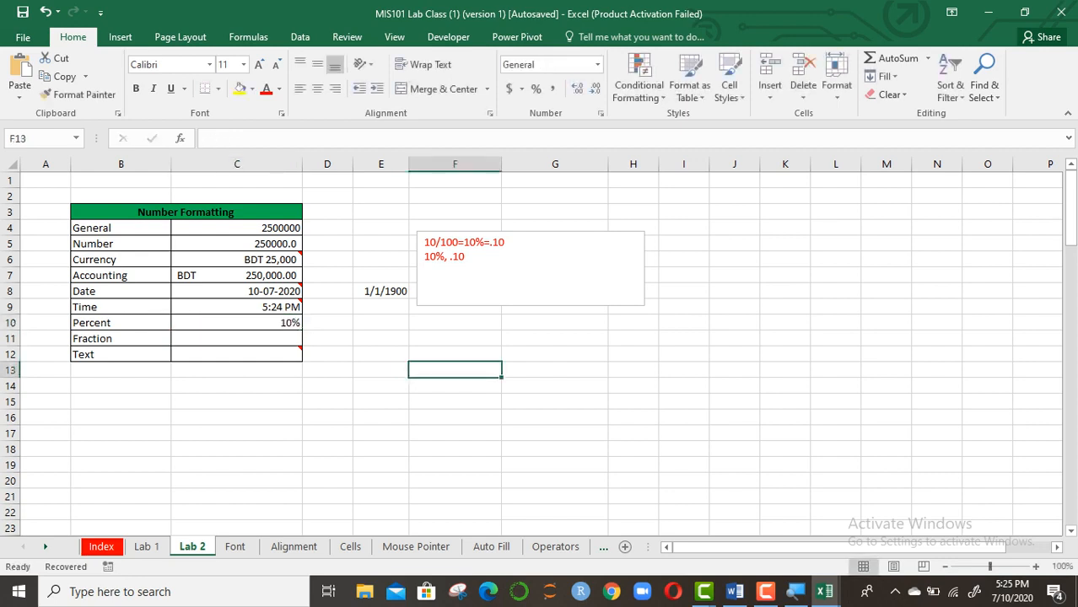
click(237, 323)
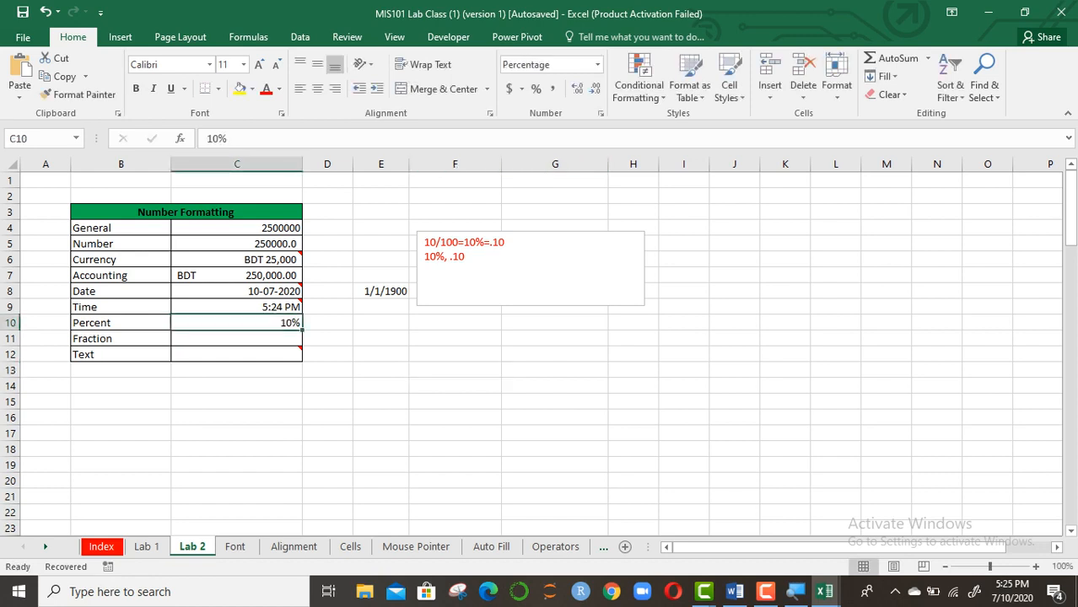
click(597, 64)
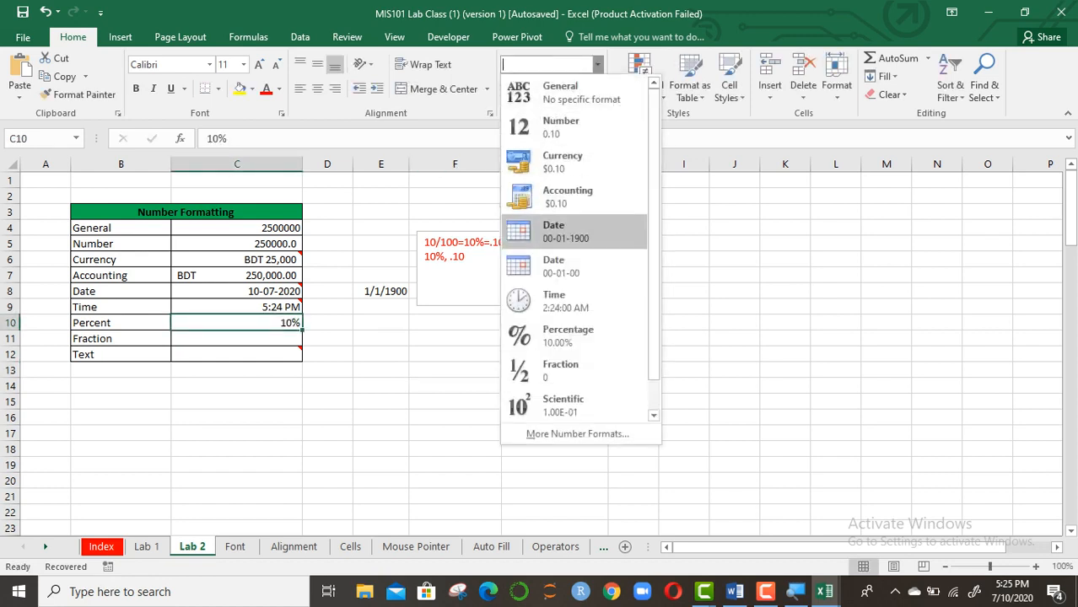
click(573, 336)
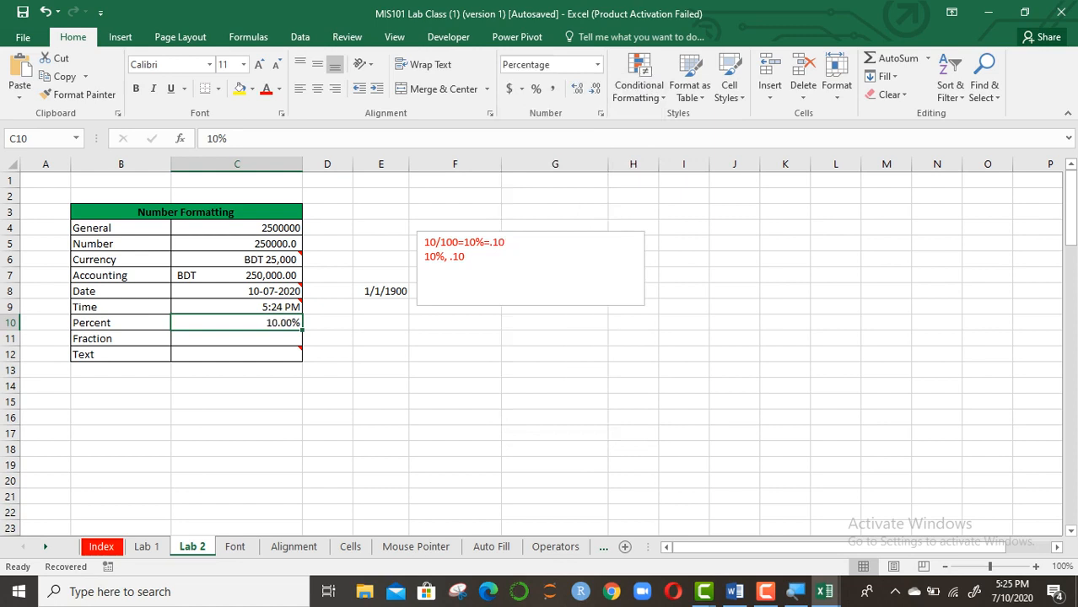
click(380, 370)
Enter .5 in Fraction cell C11
click(236, 340)
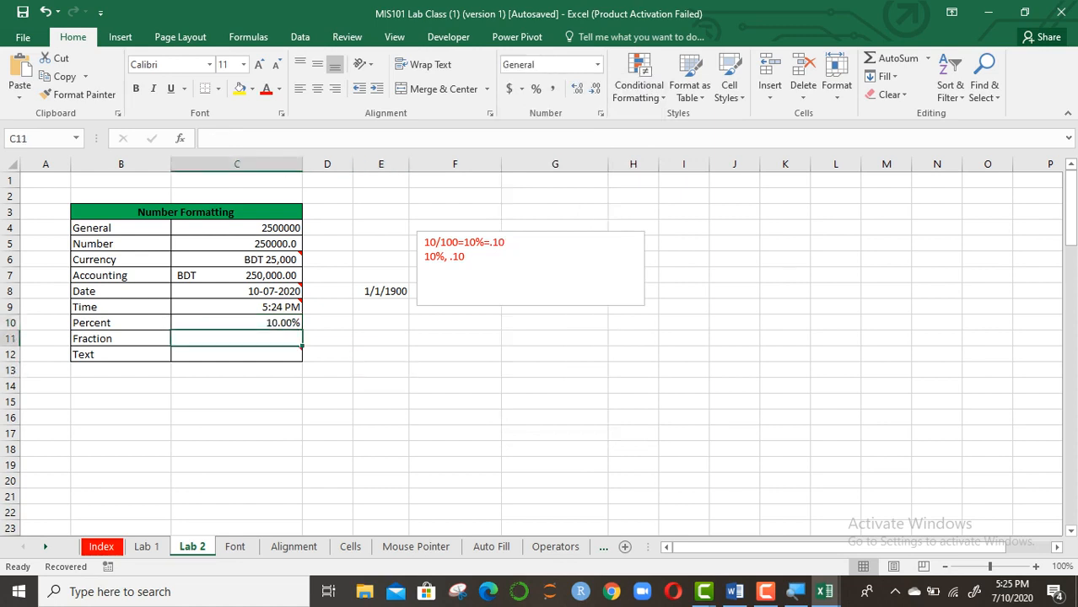
text(1)
key(BackSpace)
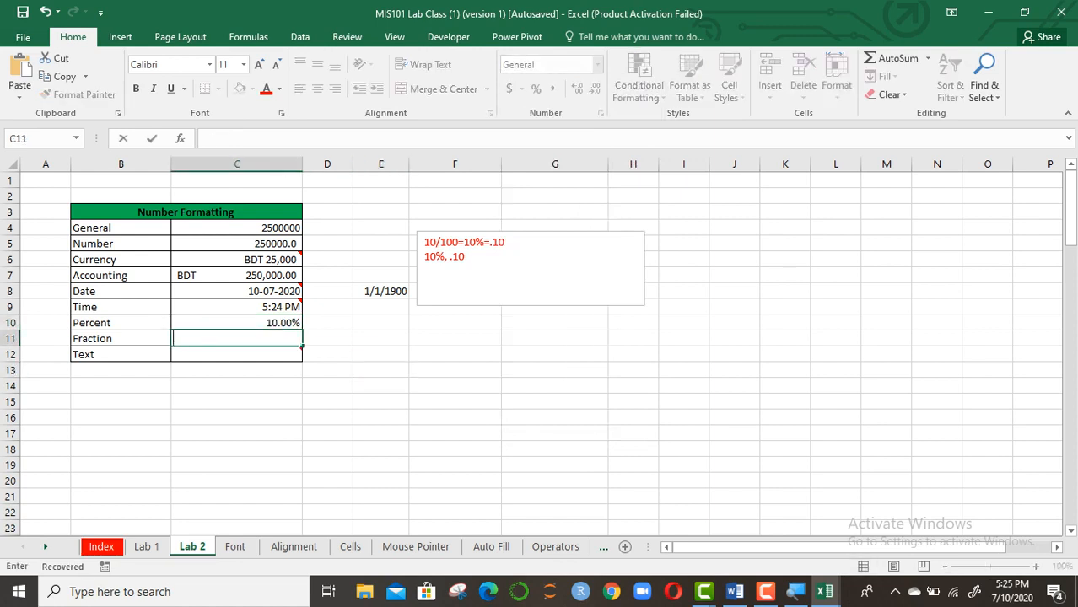
text(.5)
key(Return)
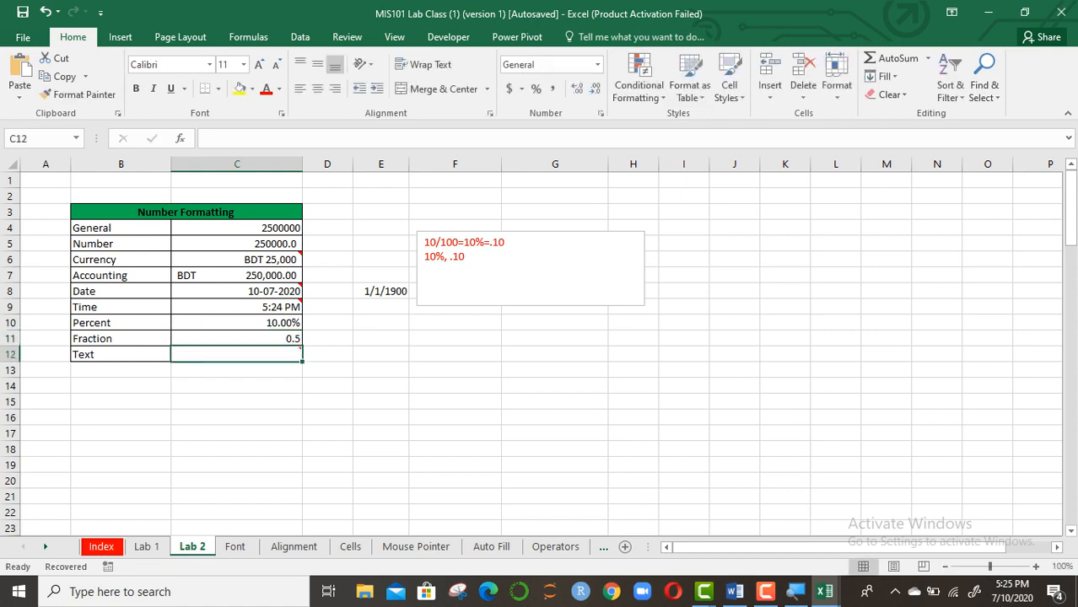
click(237, 339)
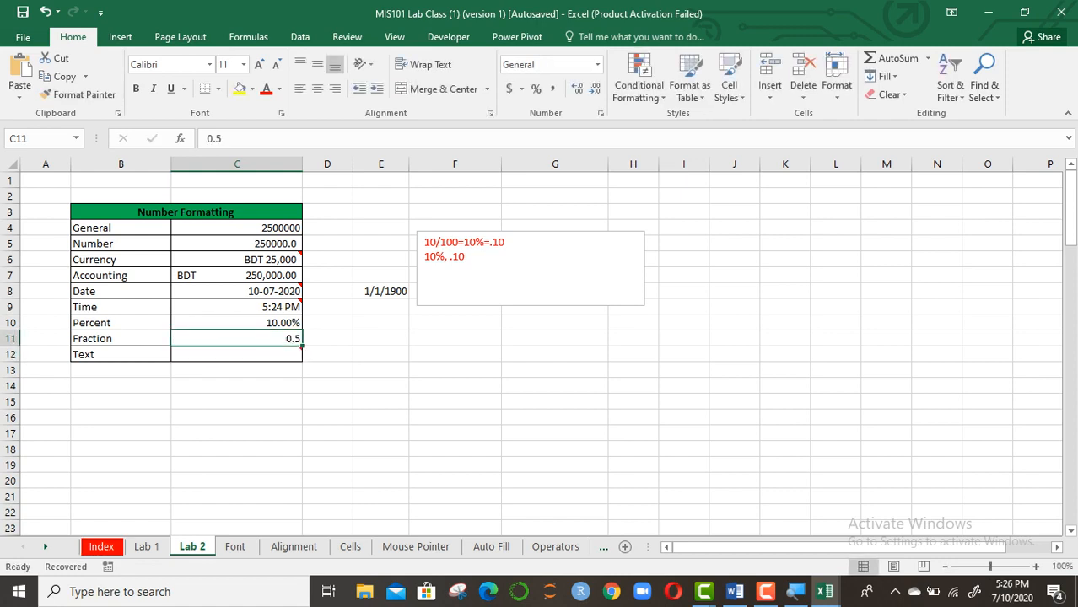
click(600, 113)
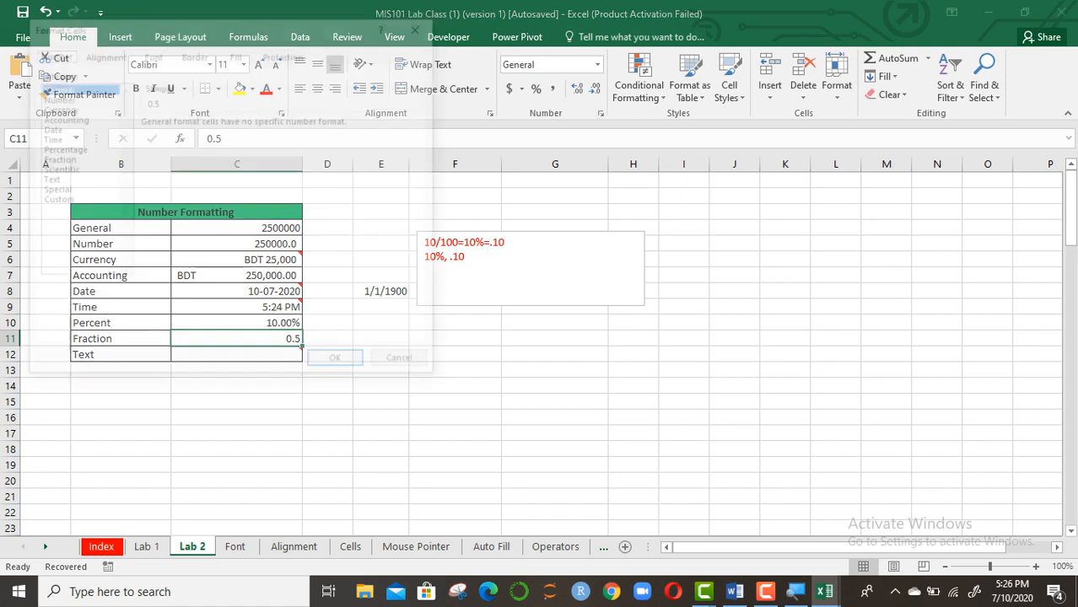
click(55, 159)
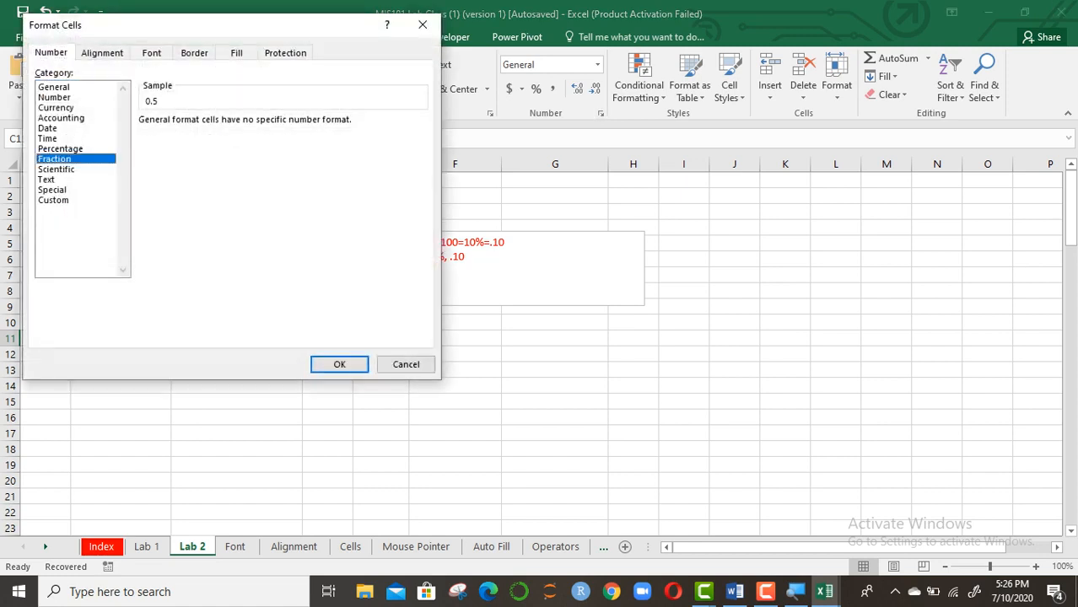
double_click(189, 145)
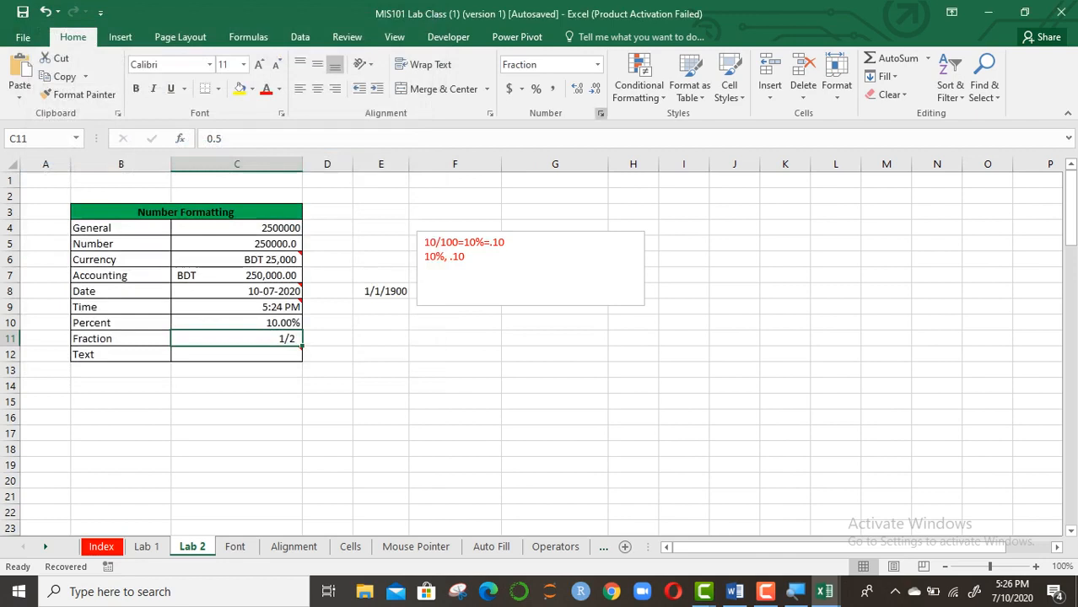
click(601, 113)
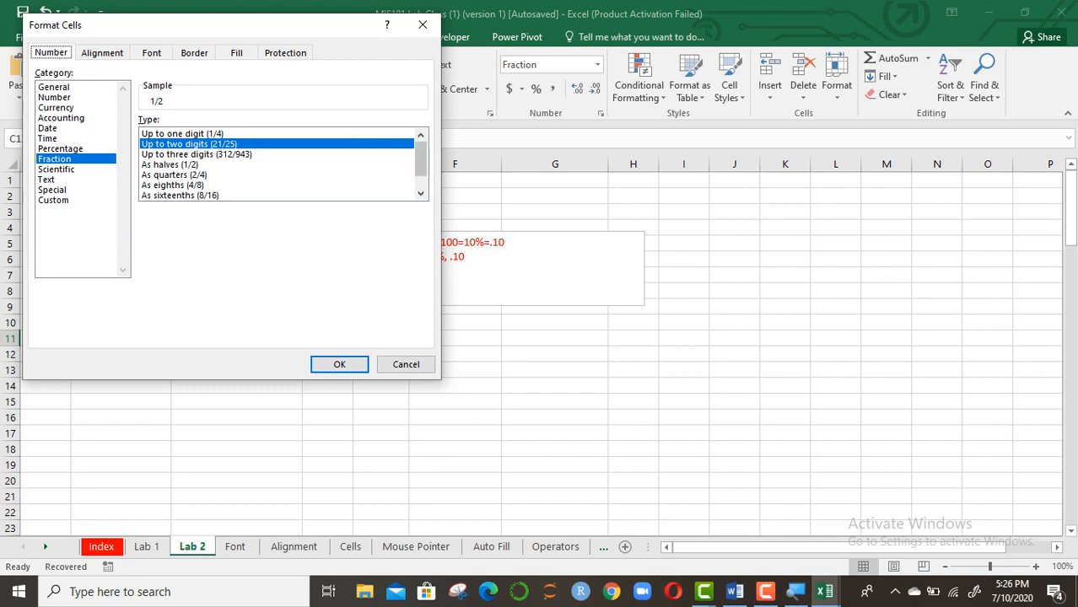
click(421, 194)
click(421, 194)
click(421, 194)
drag(421, 173, 421, 159)
click(339, 364)
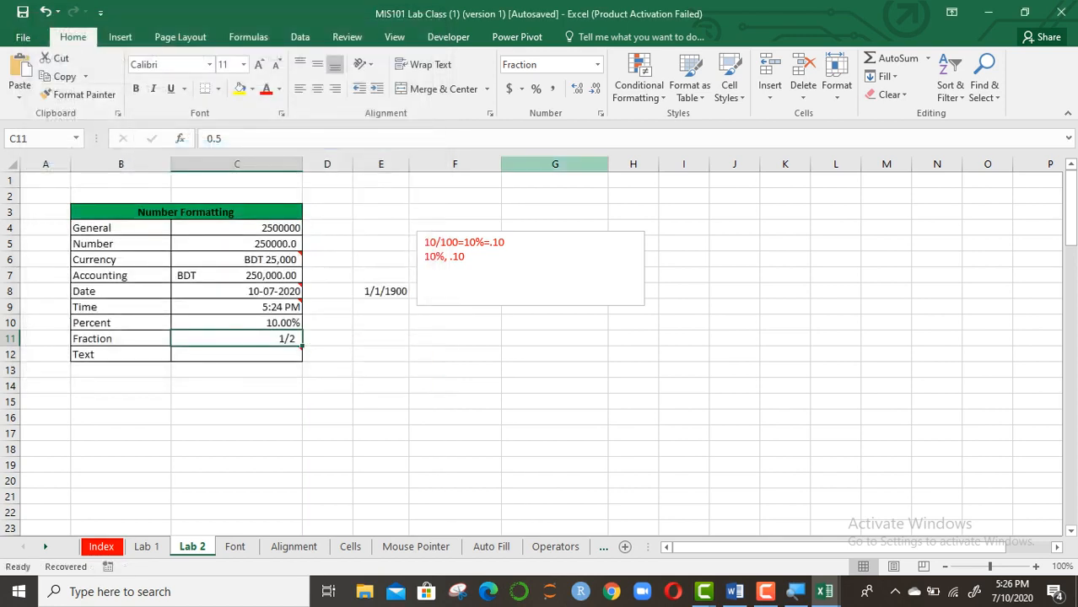
click(601, 114)
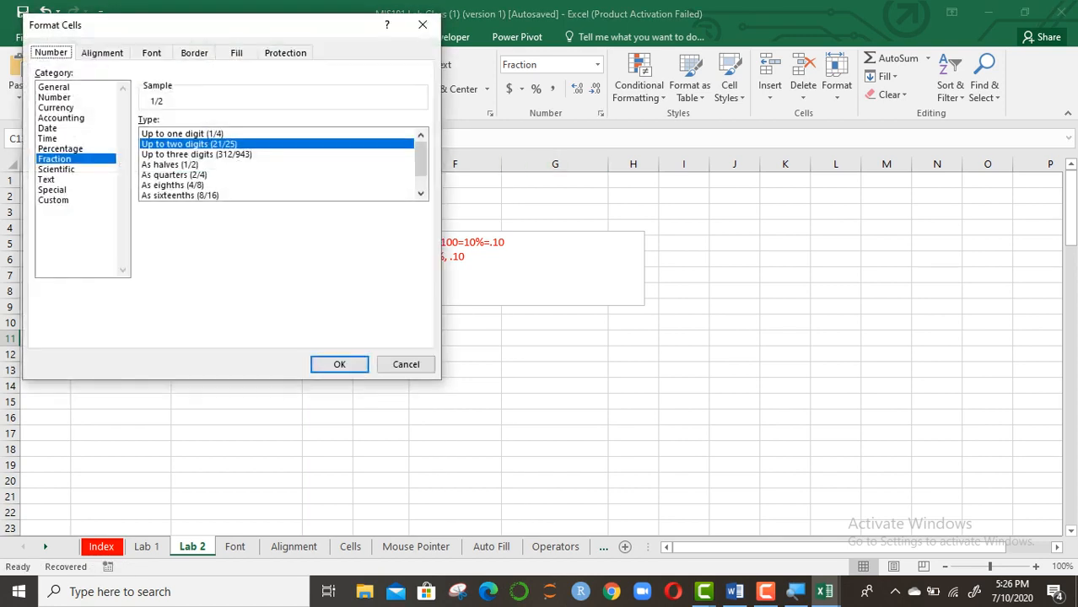
click(57, 170)
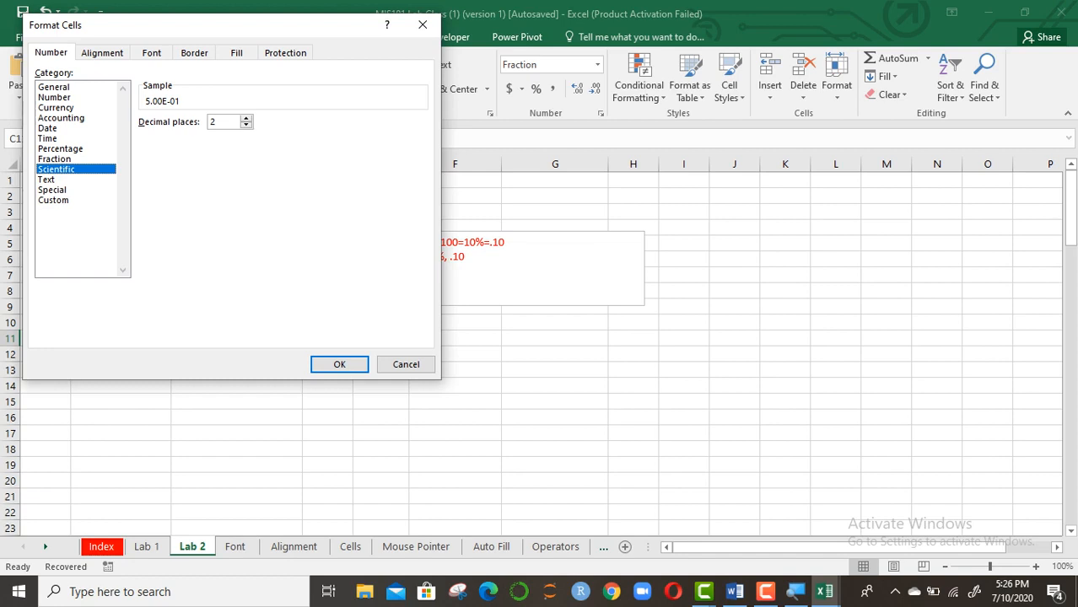
click(52, 190)
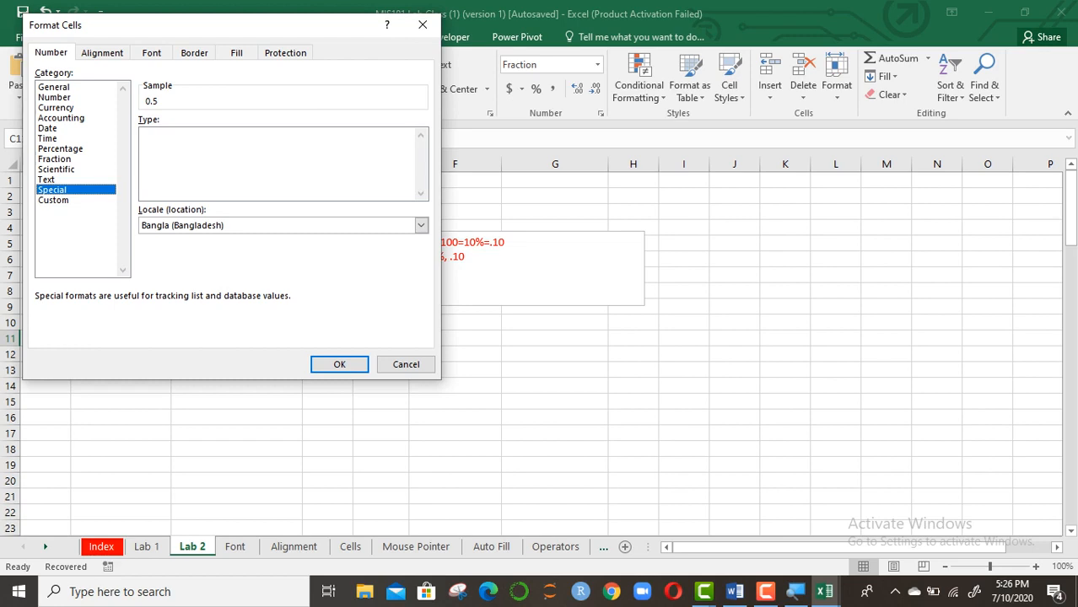
click(53, 200)
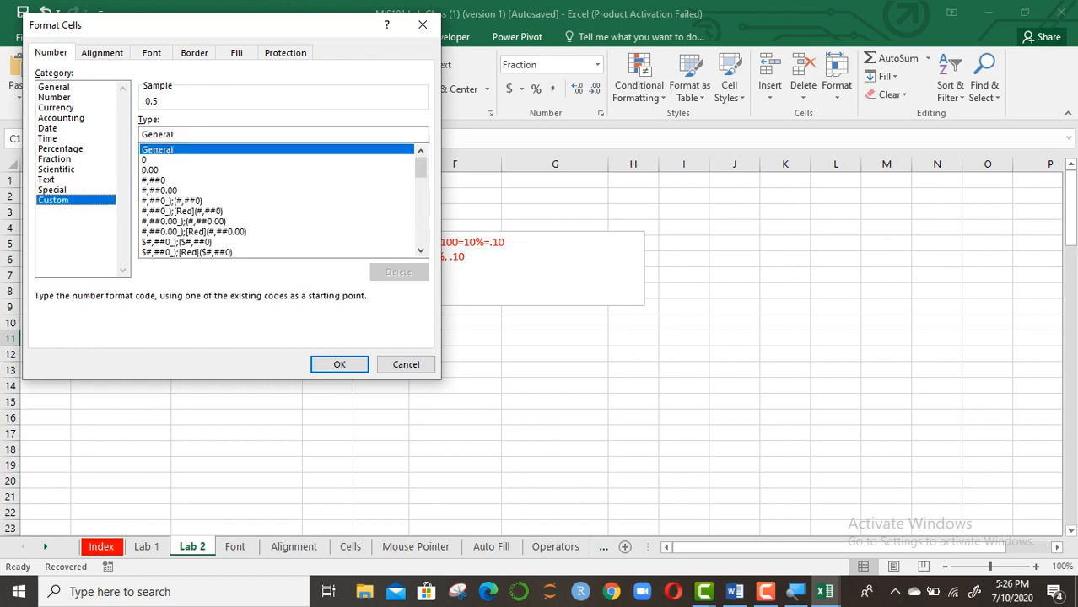
click(52, 190)
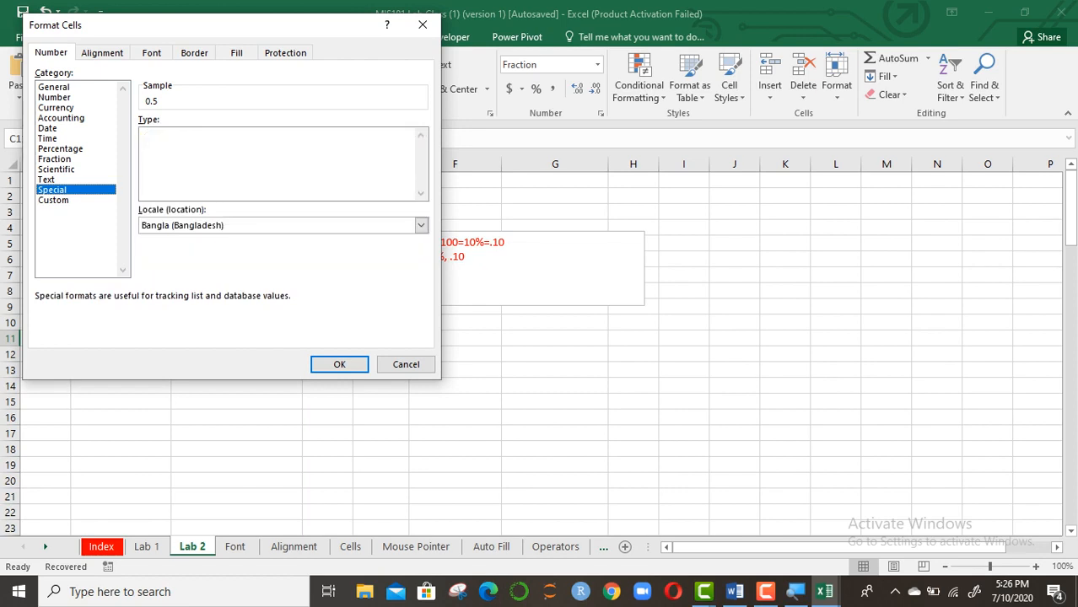
click(47, 180)
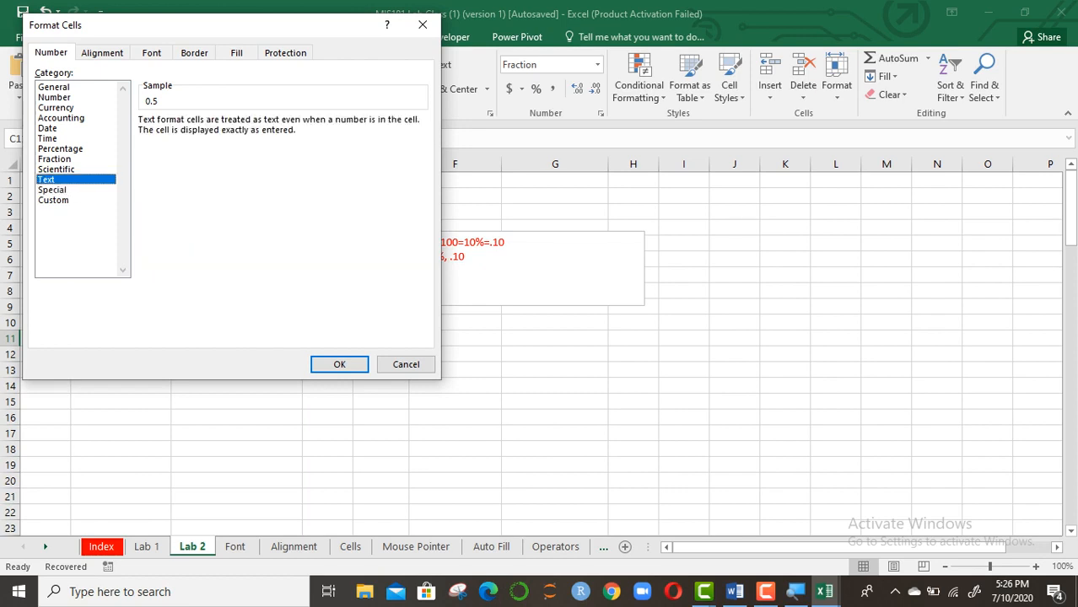
click(423, 24)
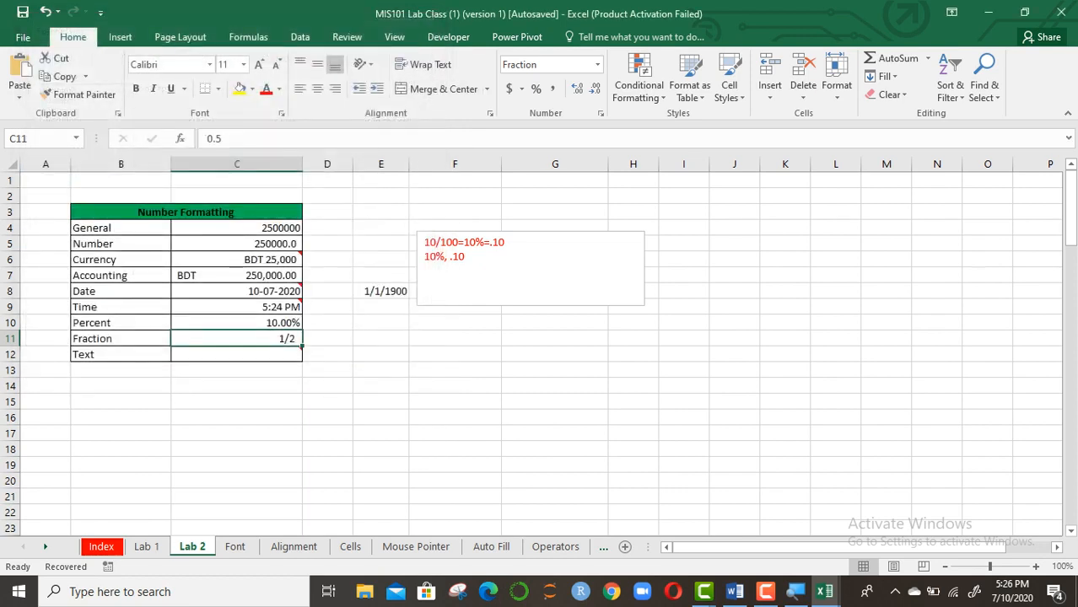
Type 'Information System' in C12 and apply the Text number format to it
click(224, 354)
text(Information SYstem)
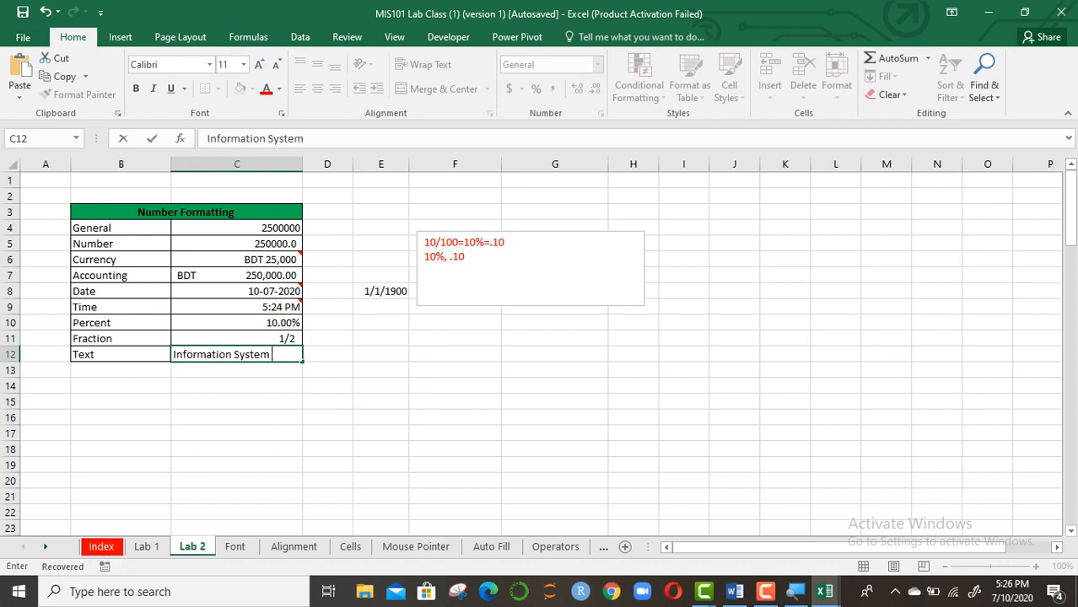
click(236, 465)
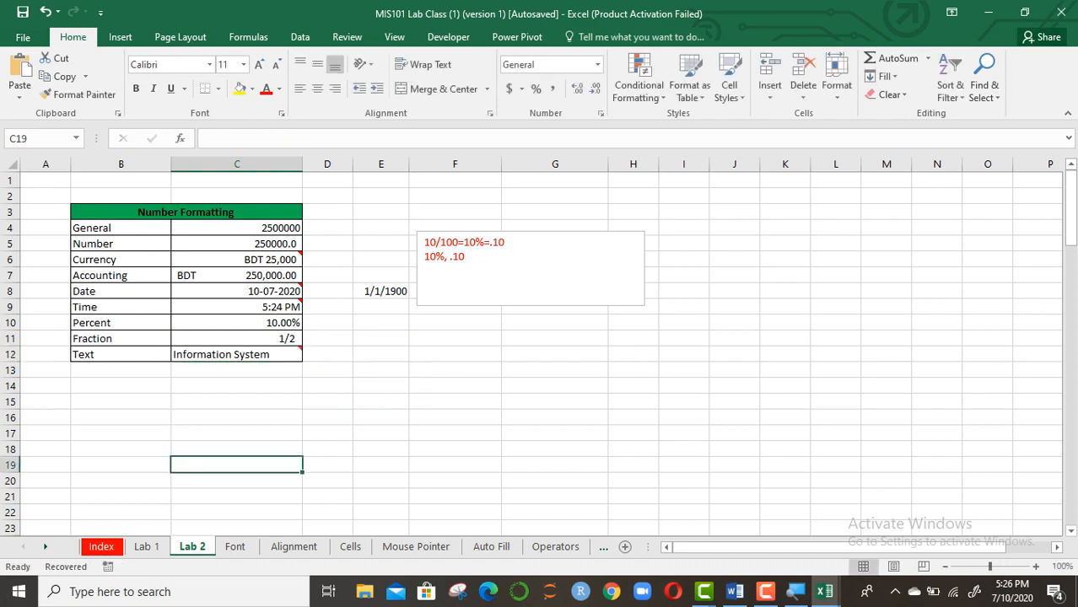
click(236, 354)
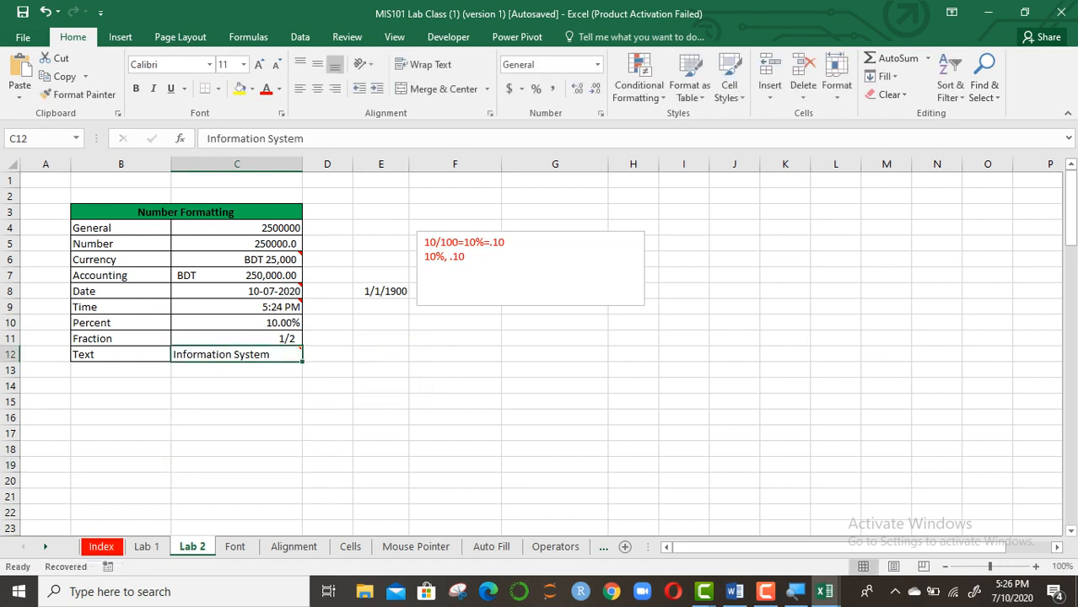
click(597, 65)
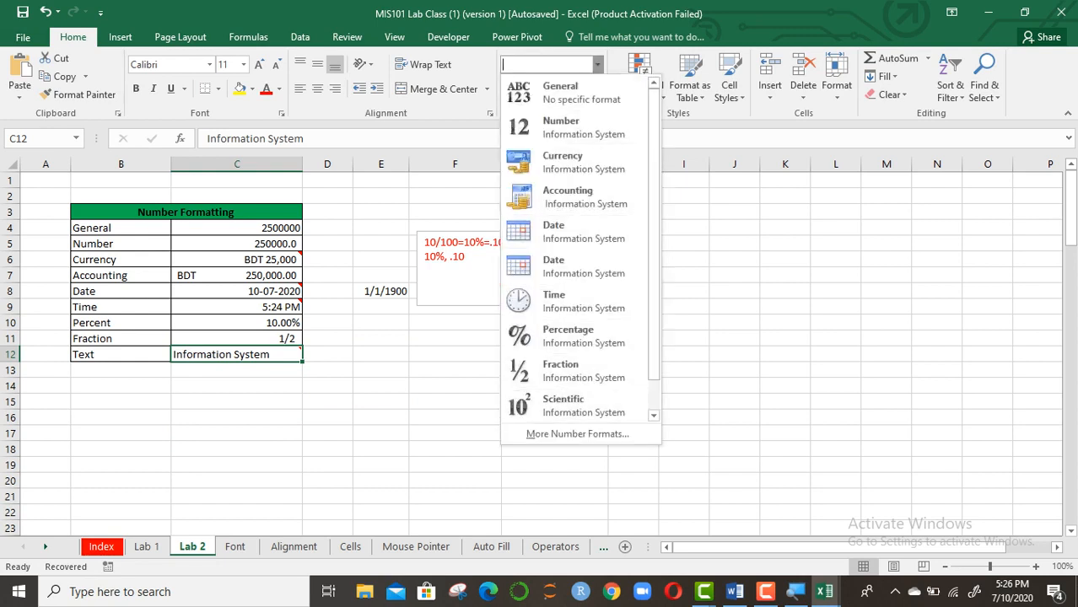
click(654, 416)
click(582, 406)
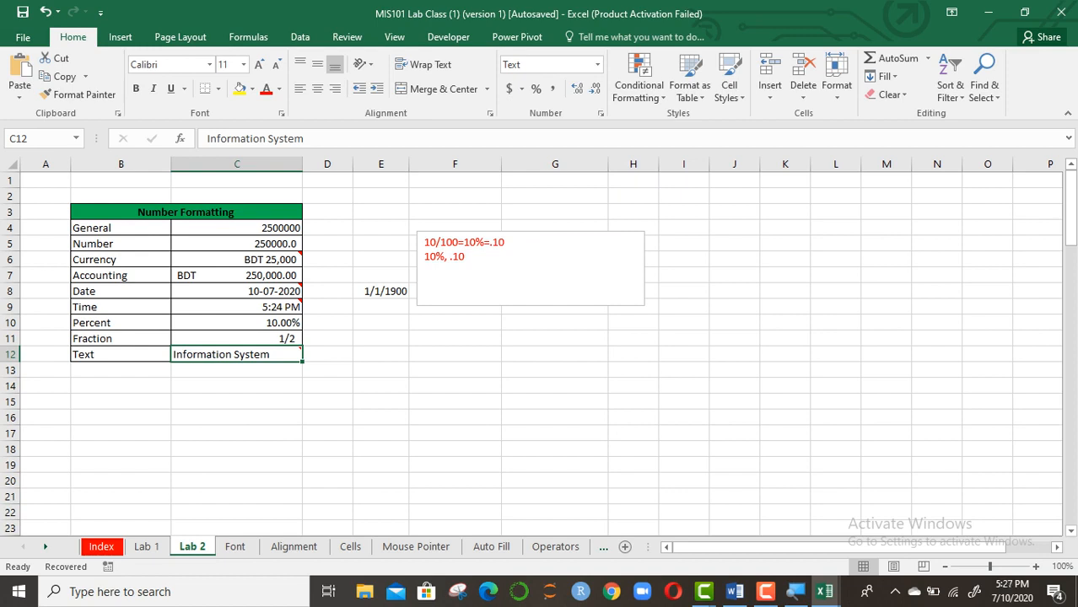
click(554, 417)
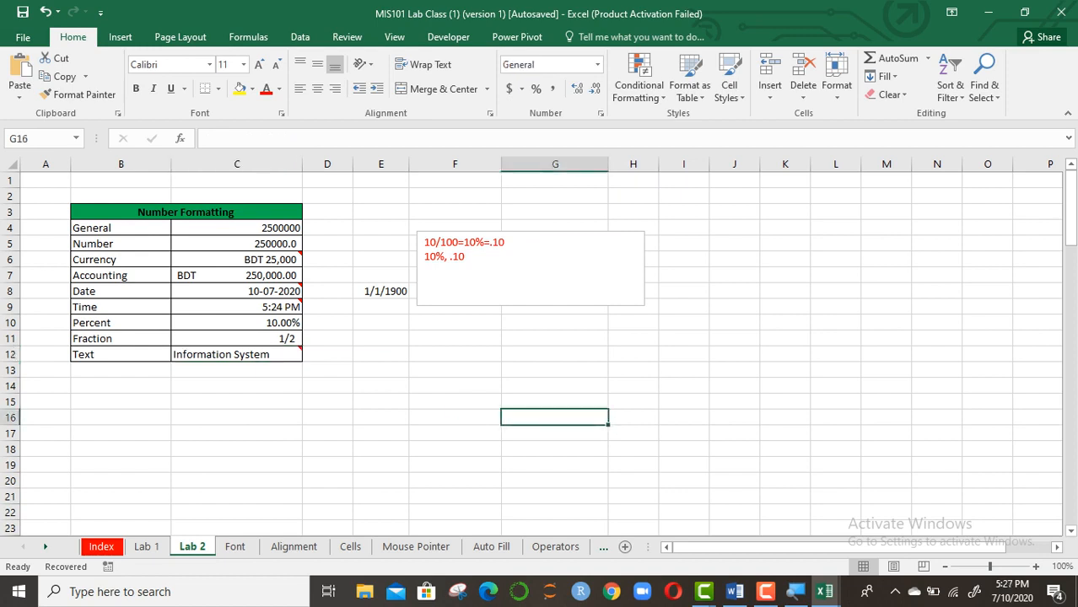
Check cells C8, C9, C6 and C5, then clear the 1/1/1900 date from E8
click(278, 291)
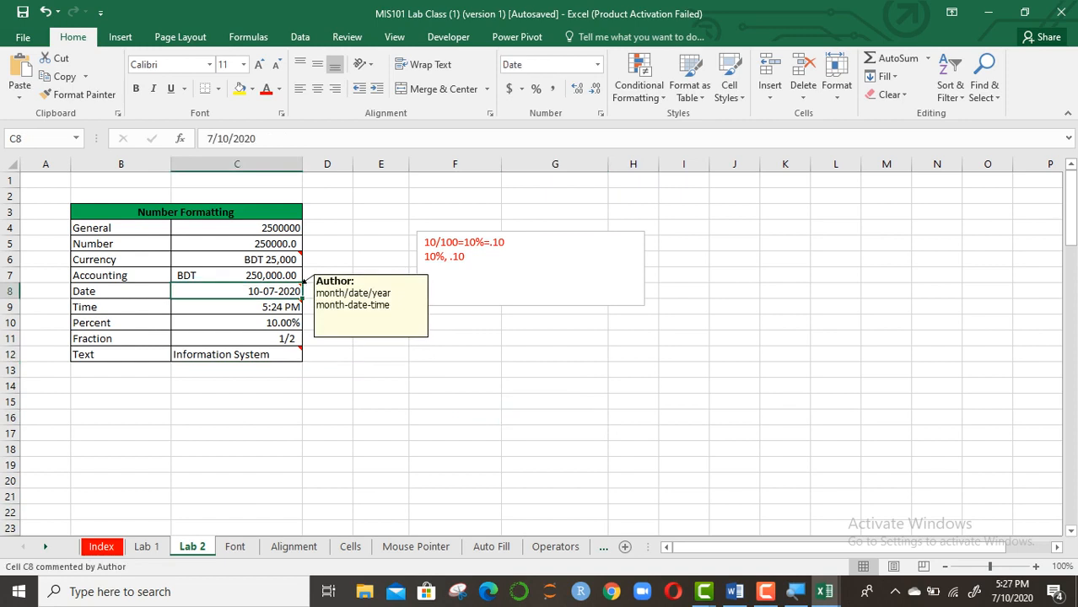
click(277, 307)
click(274, 260)
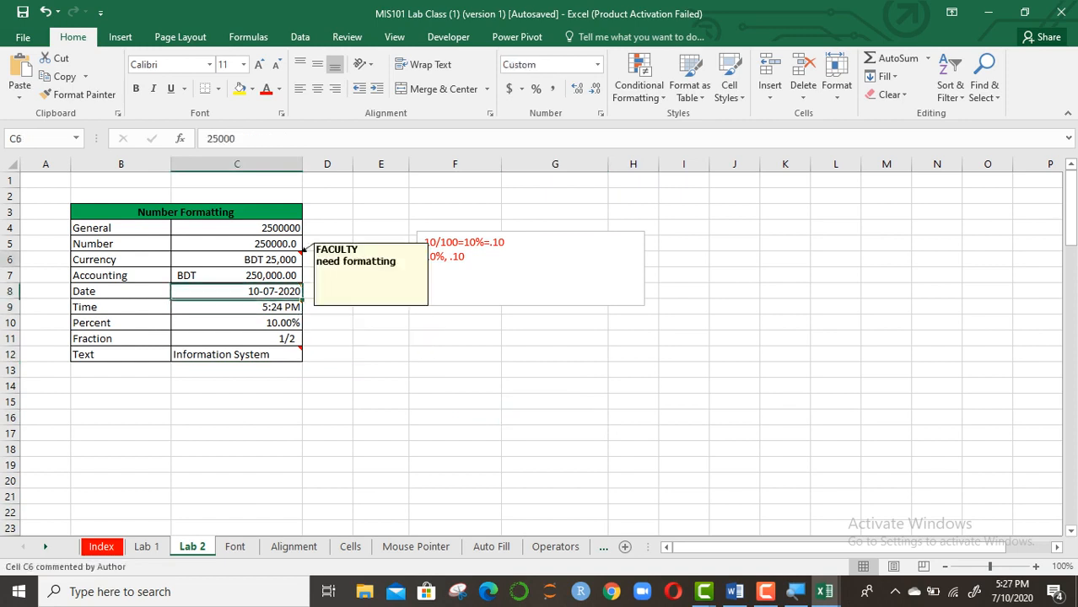
click(274, 244)
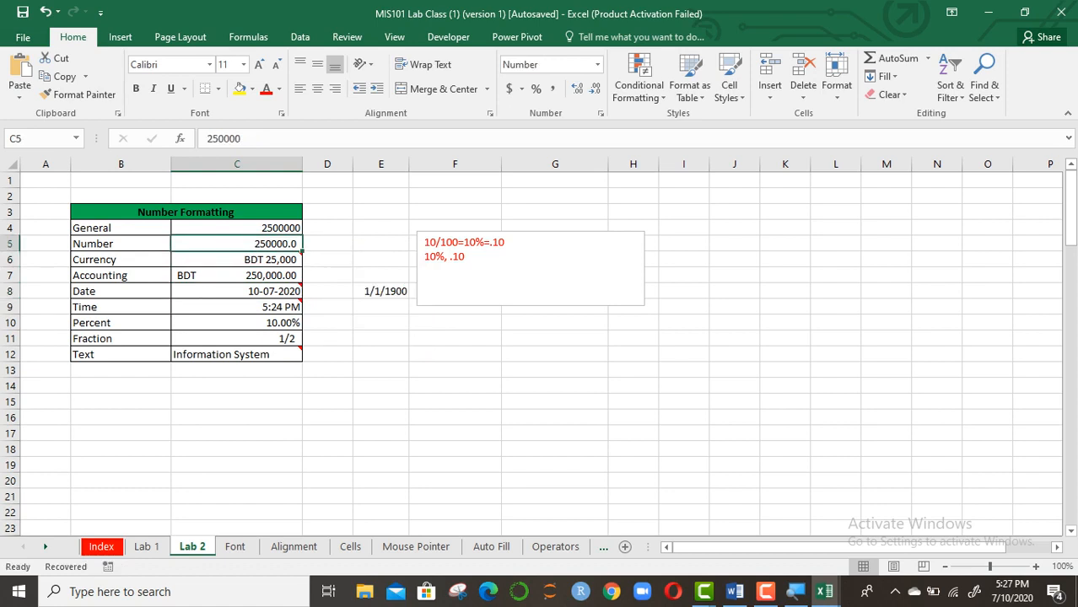
drag(381, 228, 599, 340)
click(381, 291)
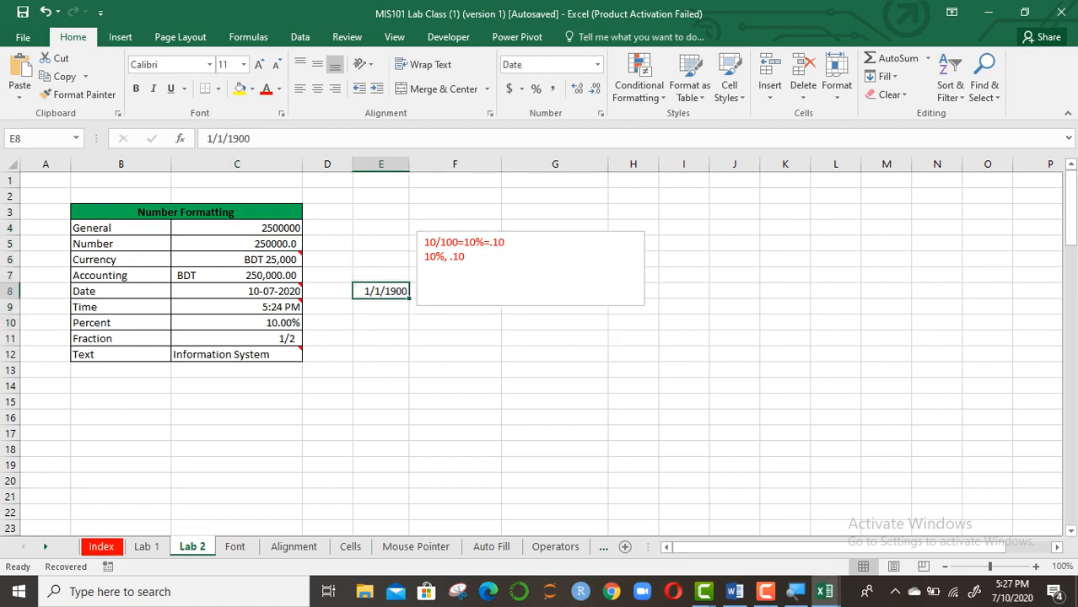
key(BackSpace)
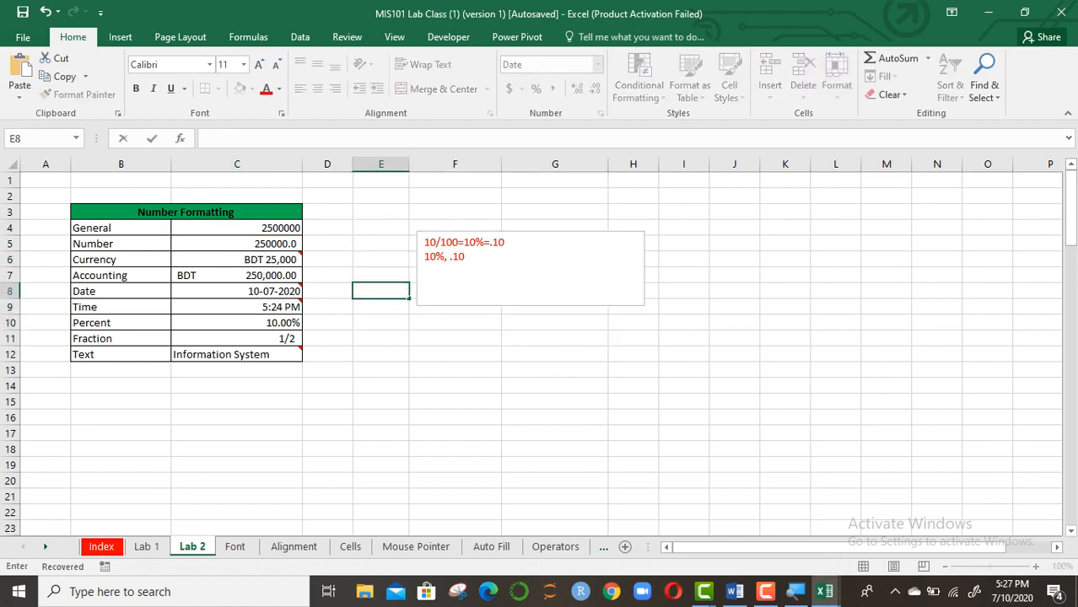
Cut the red note box off the sheet and clear the 1/2/1900 date from F8
click(466, 258)
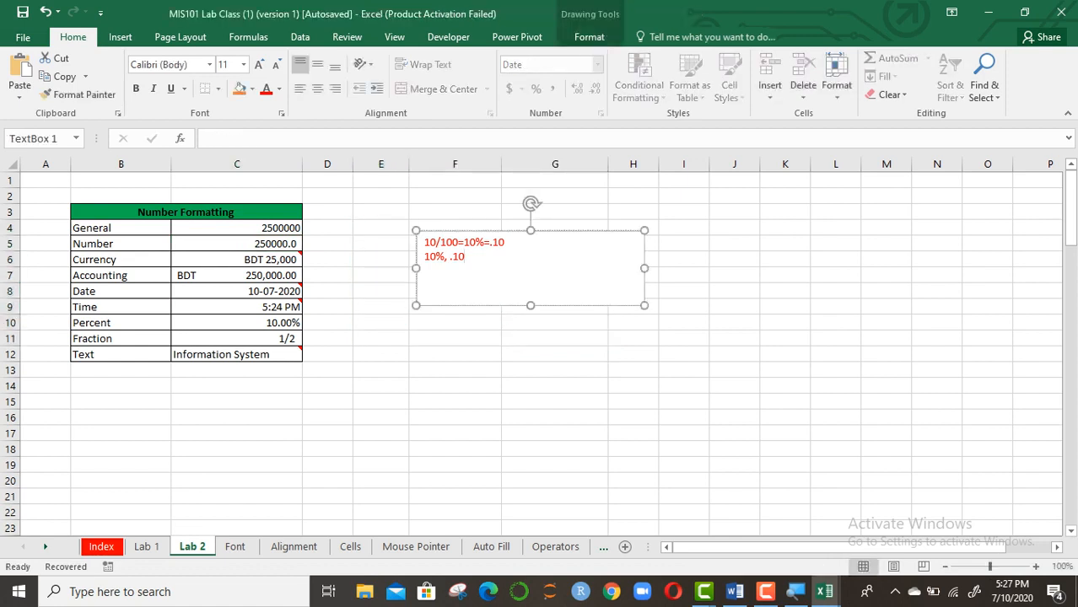
right_click(646, 234)
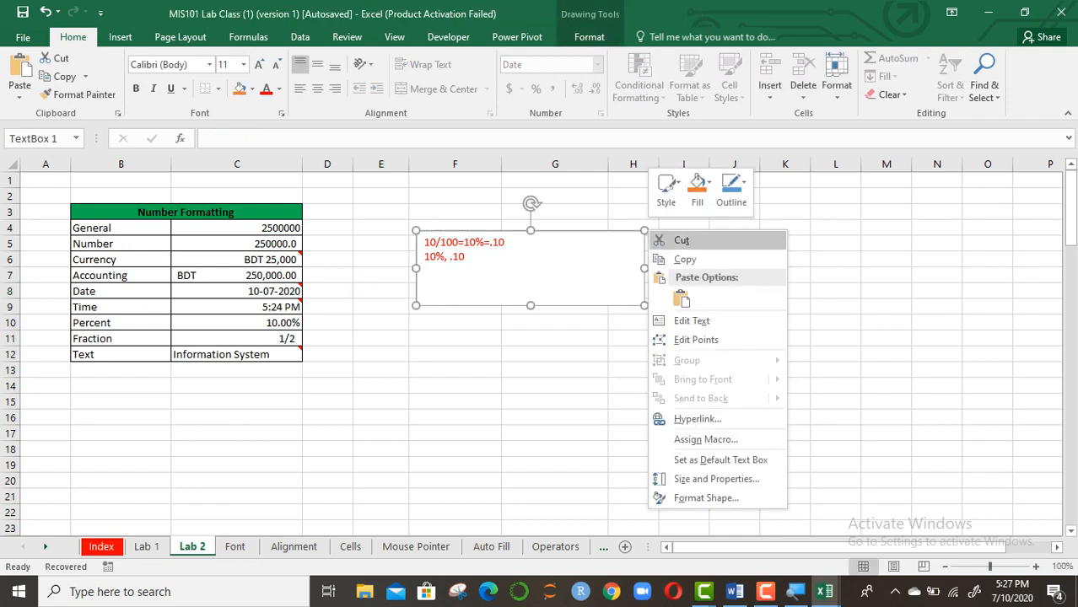
click(682, 241)
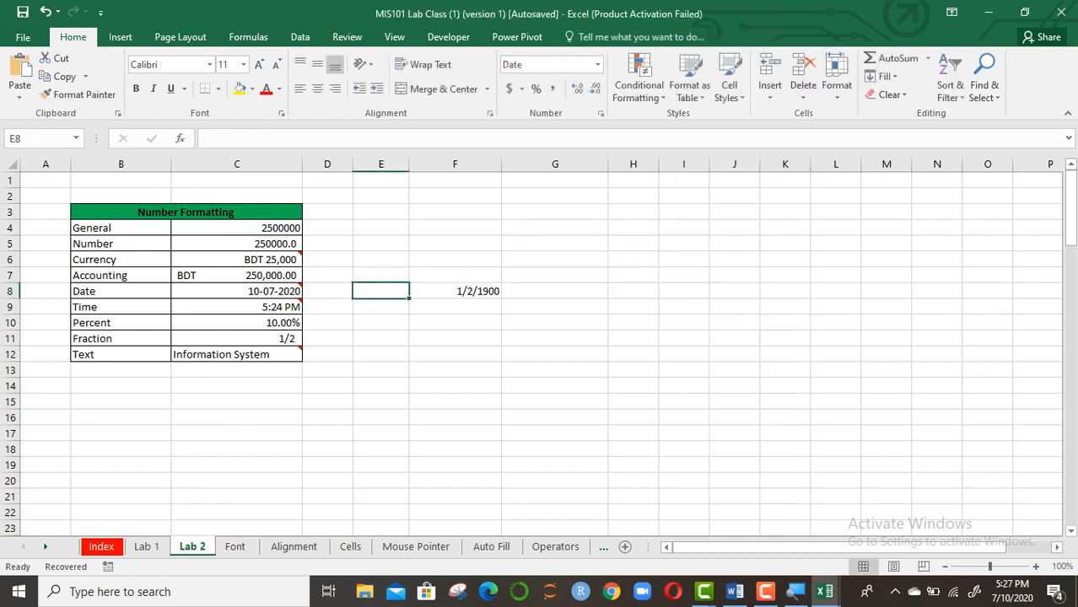
click(455, 291)
key(BackSpace)
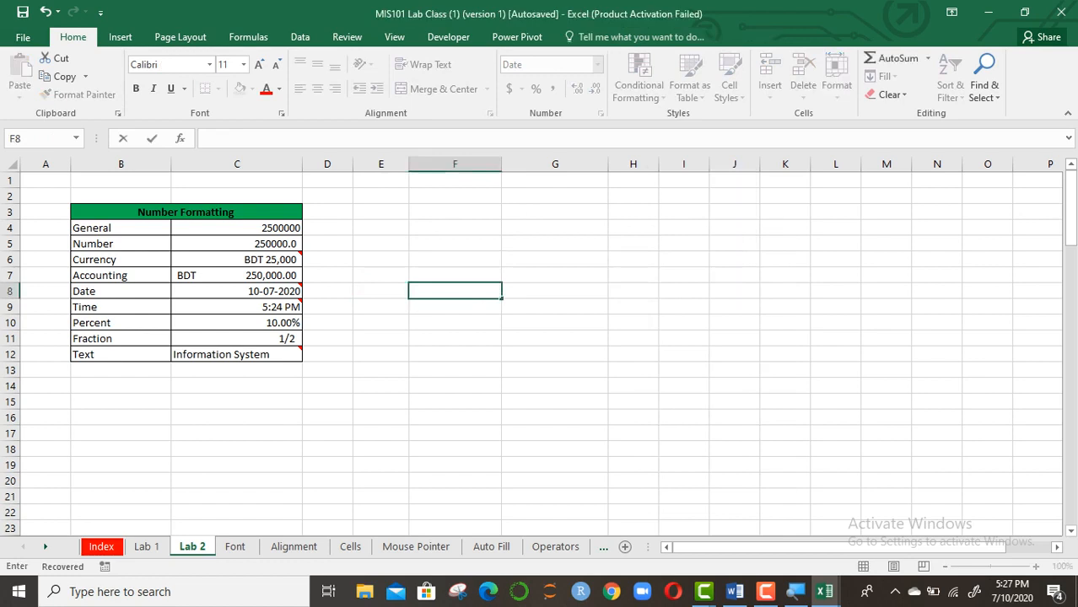
click(555, 339)
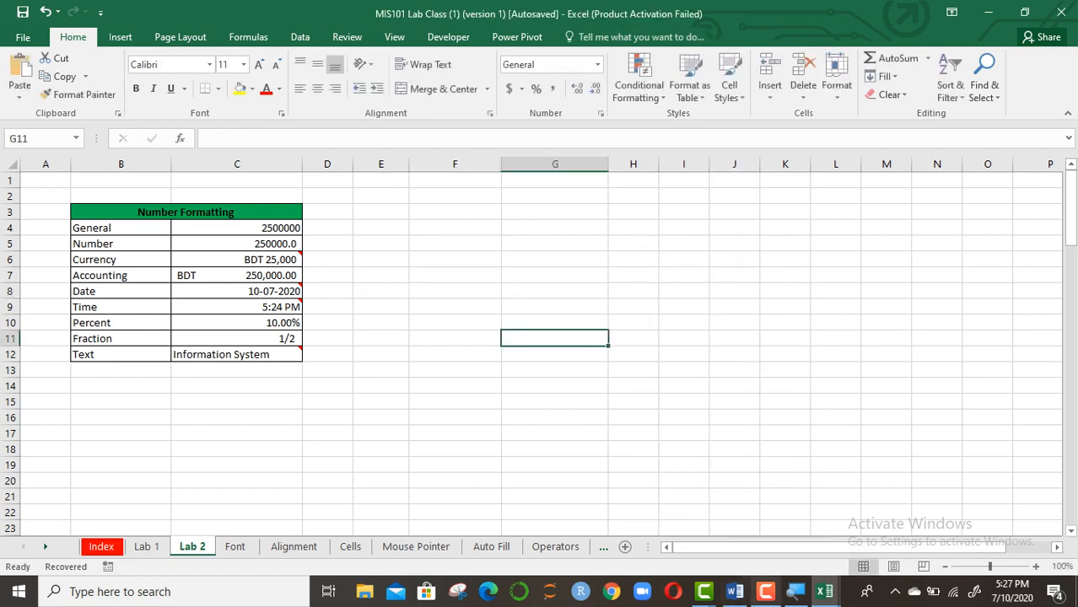
mouse_move(765, 592)
click(763, 548)
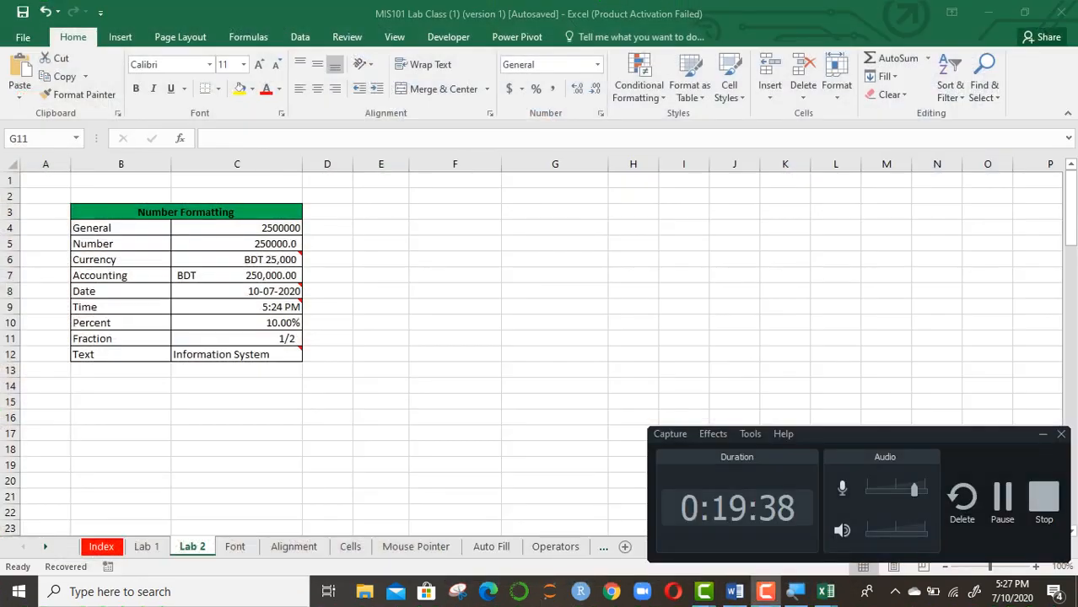